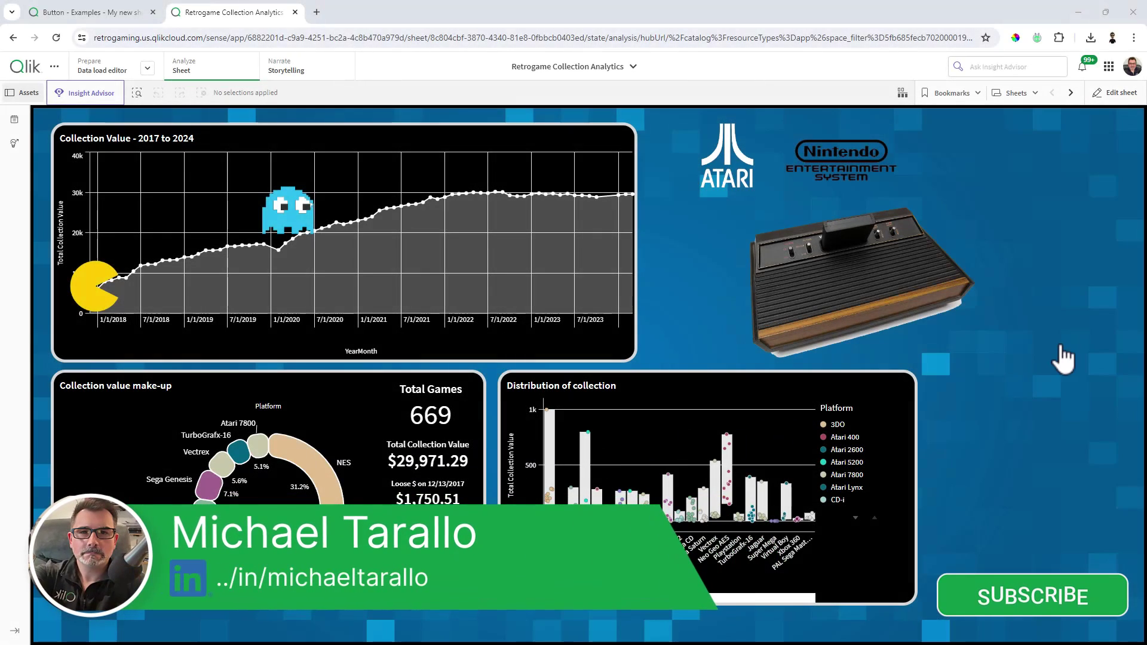
Step: Switch the Platform filter between NES and Atari 2600 via the logos, finishing on Atari 2600
click(827, 160)
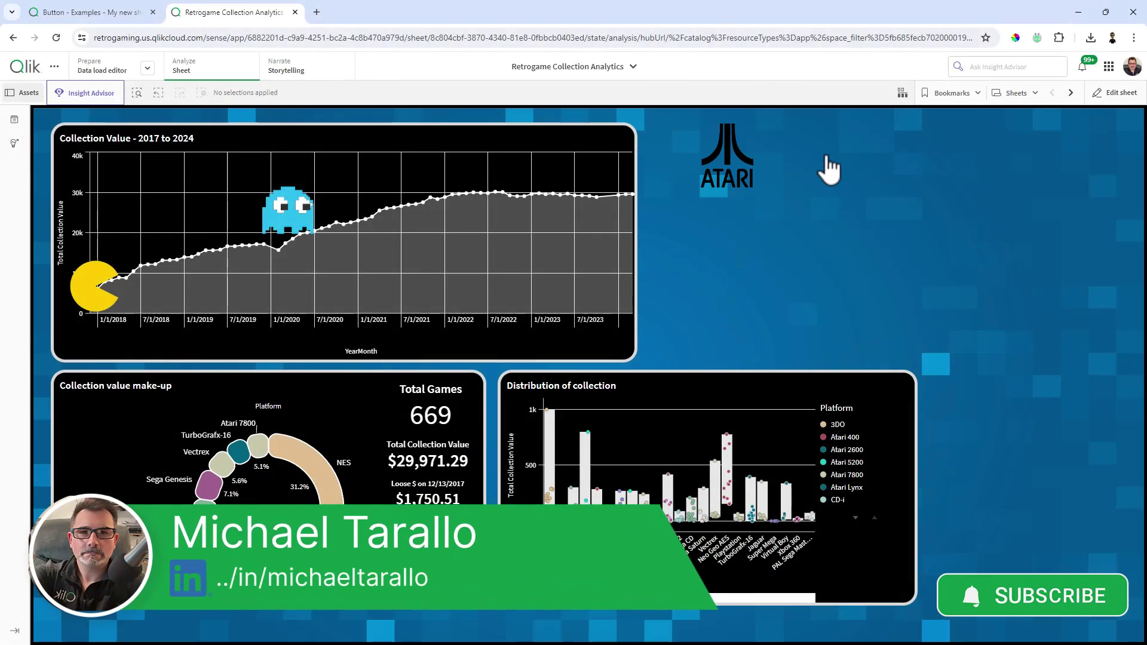
click(740, 170)
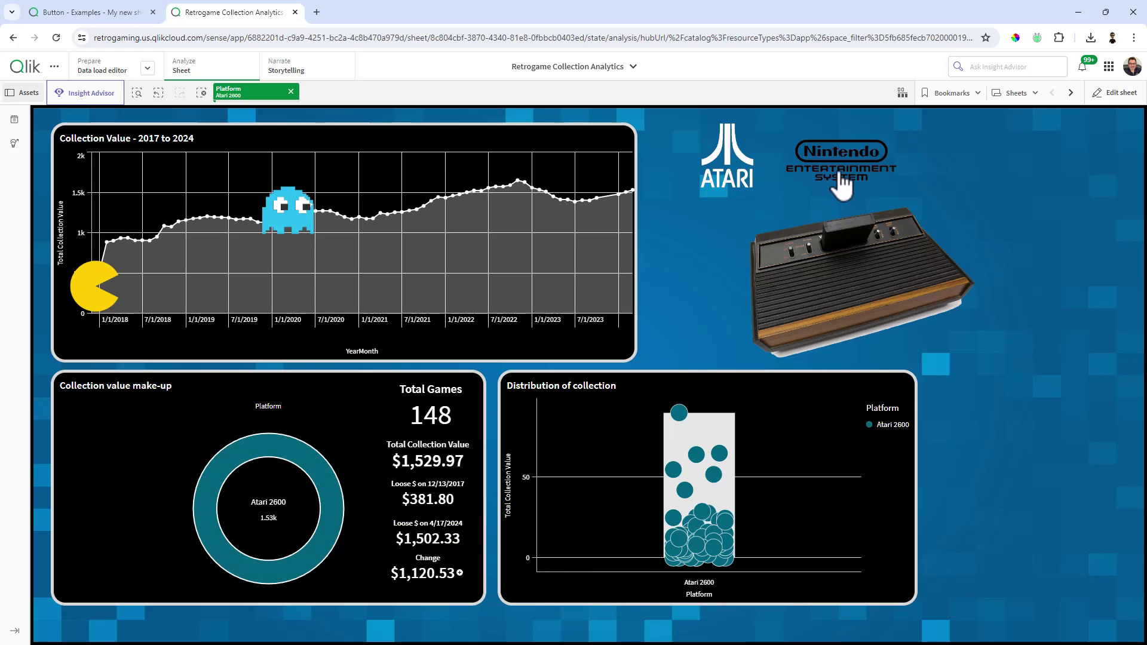
click(840, 178)
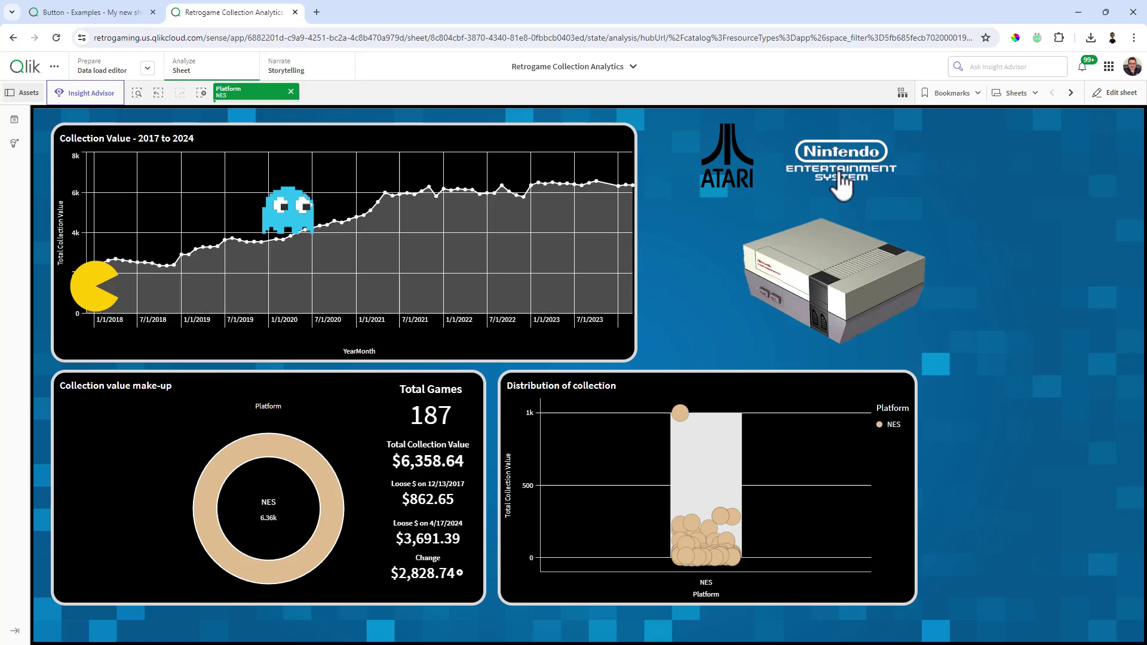
click(733, 174)
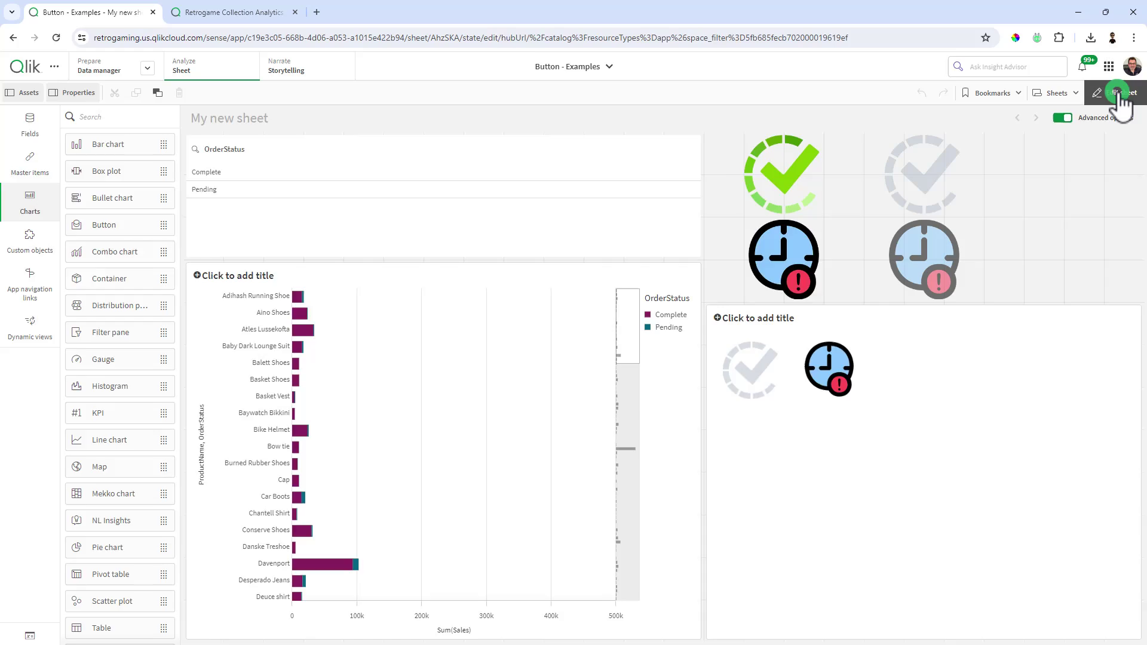
Step: Leave edit mode and toggle OrderStatus between Complete and Pending with the icon buttons, ending on Complete
click(1118, 94)
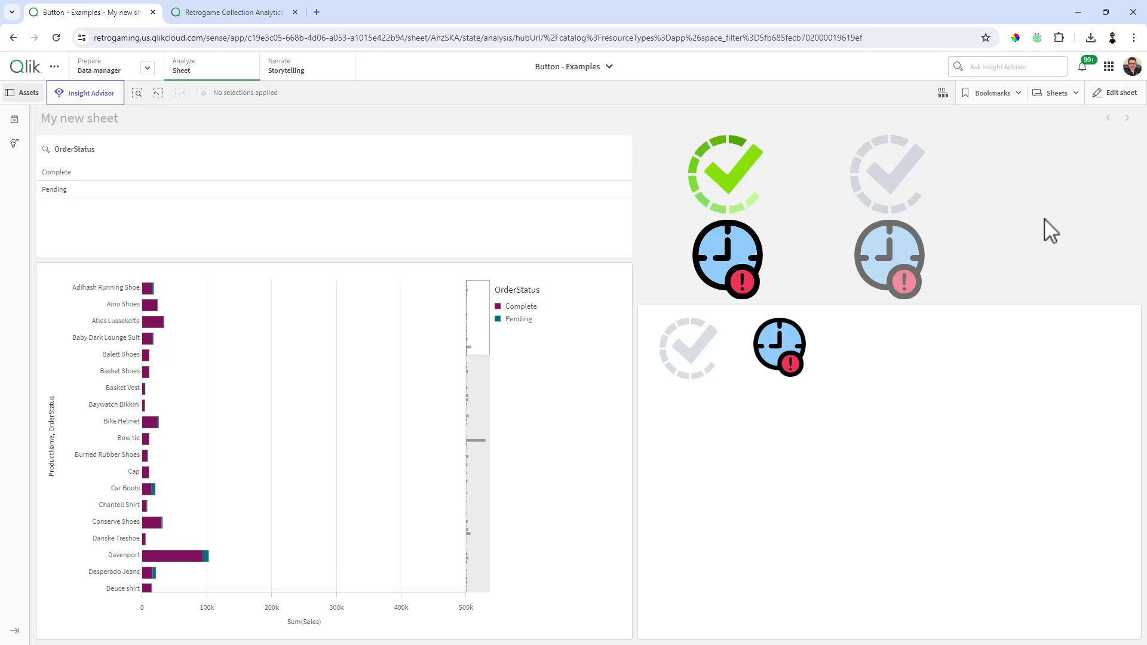
click(701, 365)
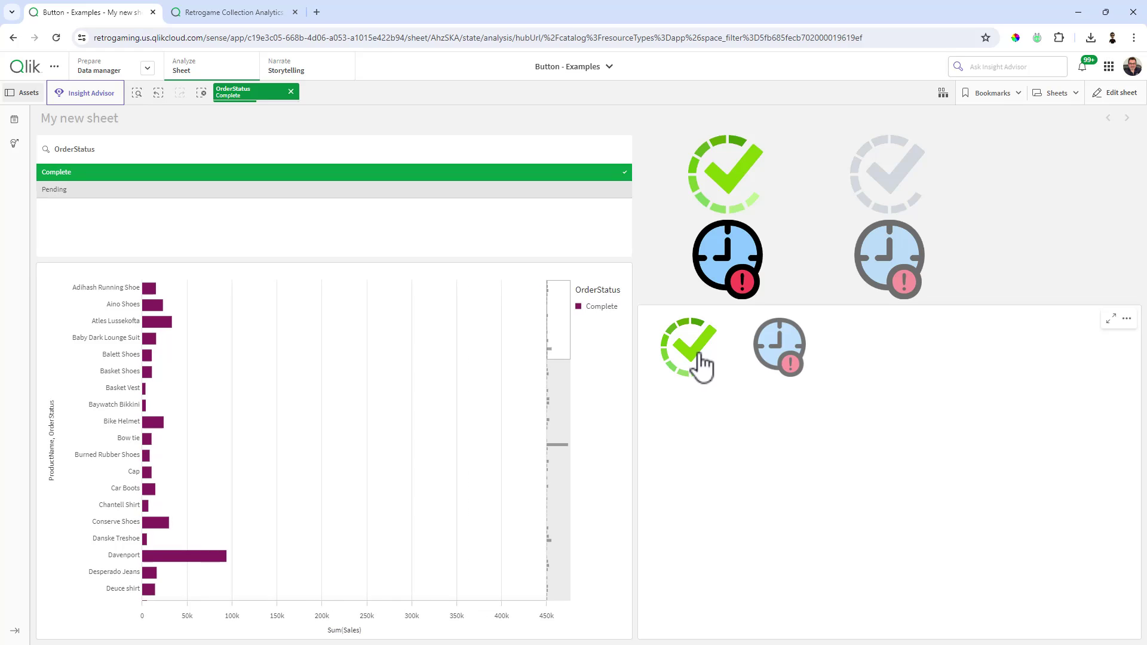
click(779, 364)
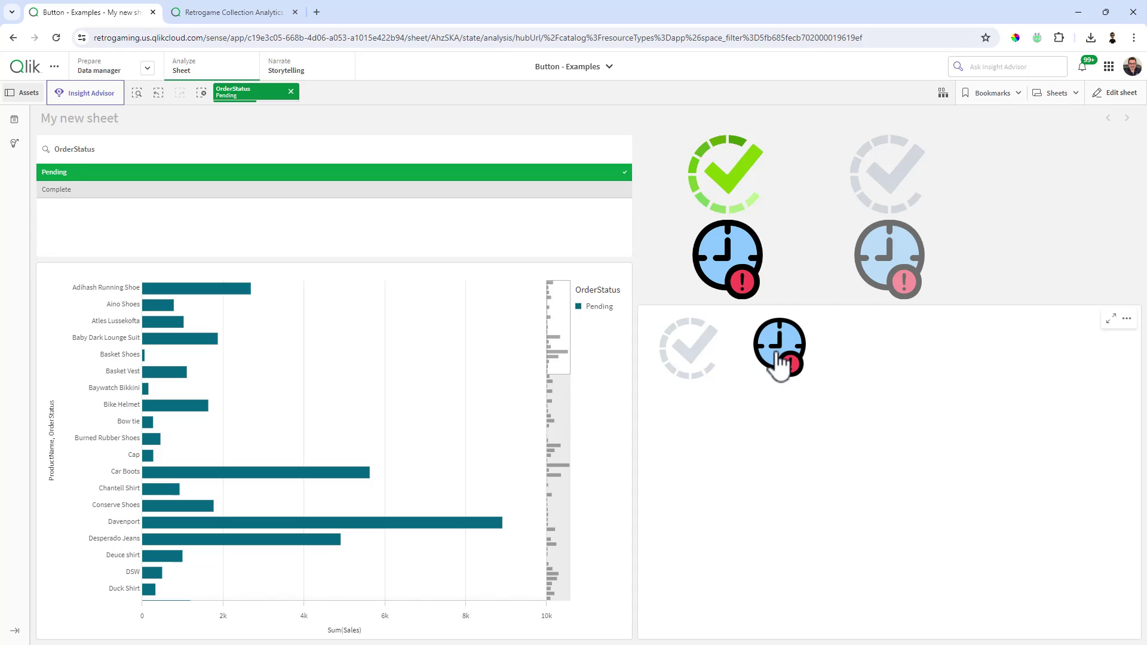
click(703, 360)
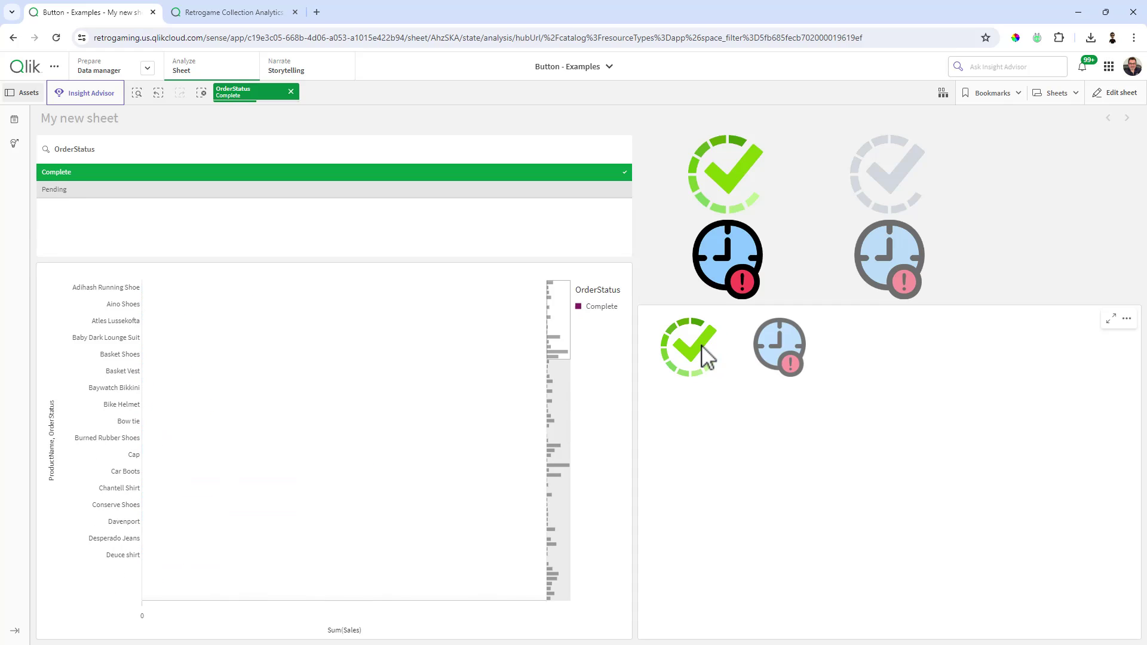
click(784, 370)
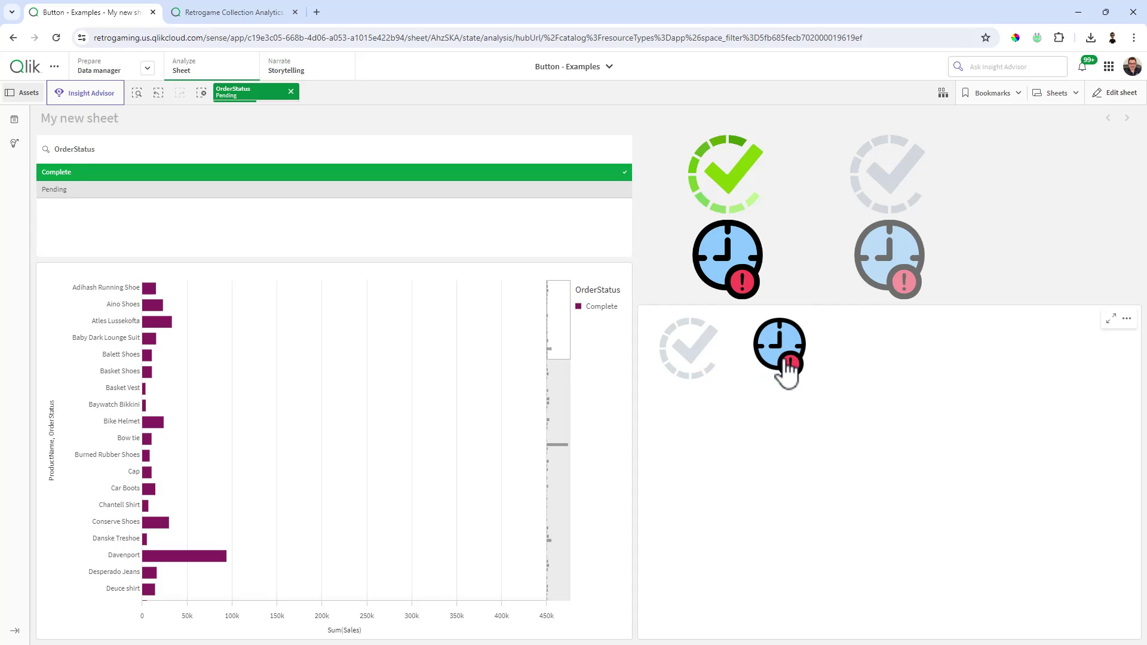
click(680, 354)
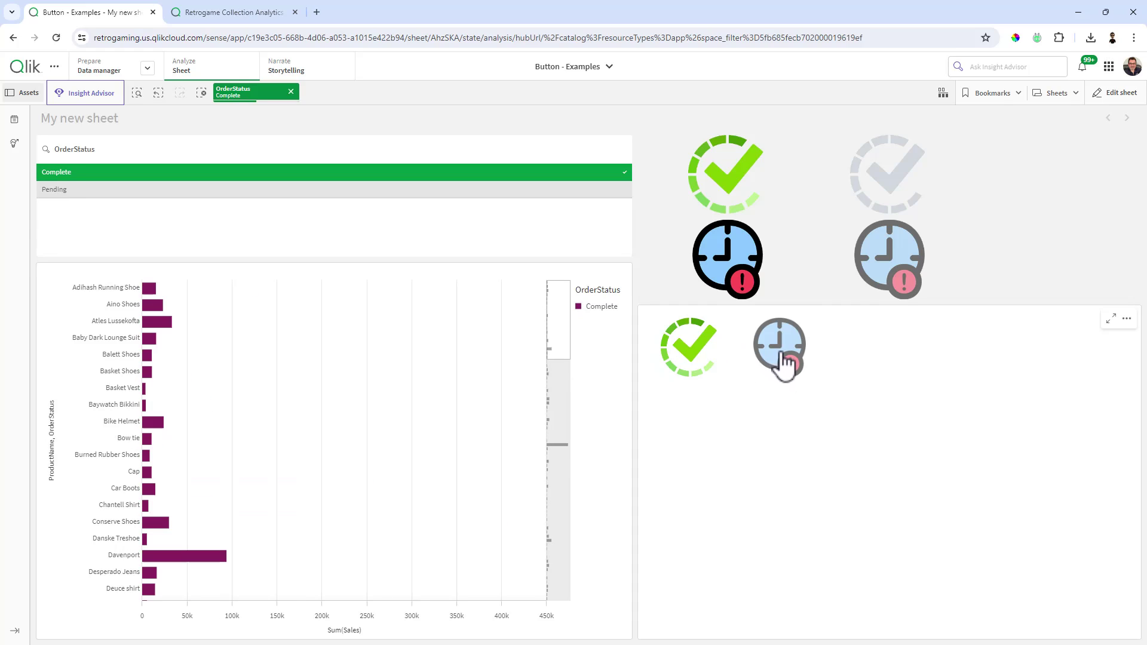
click(784, 365)
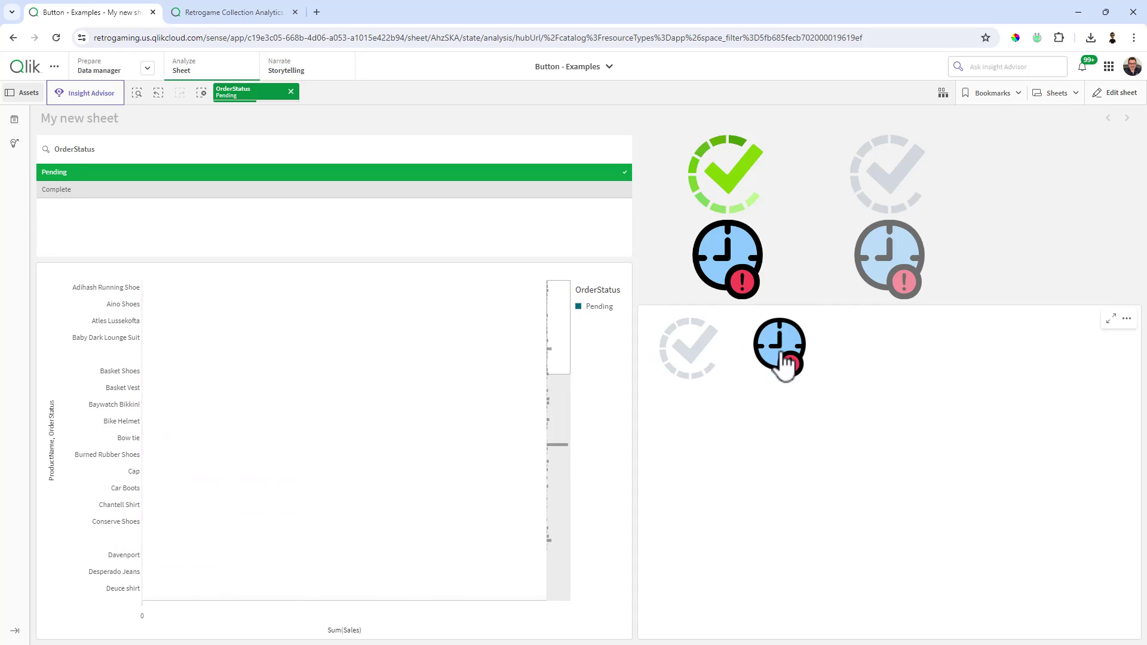
click(693, 360)
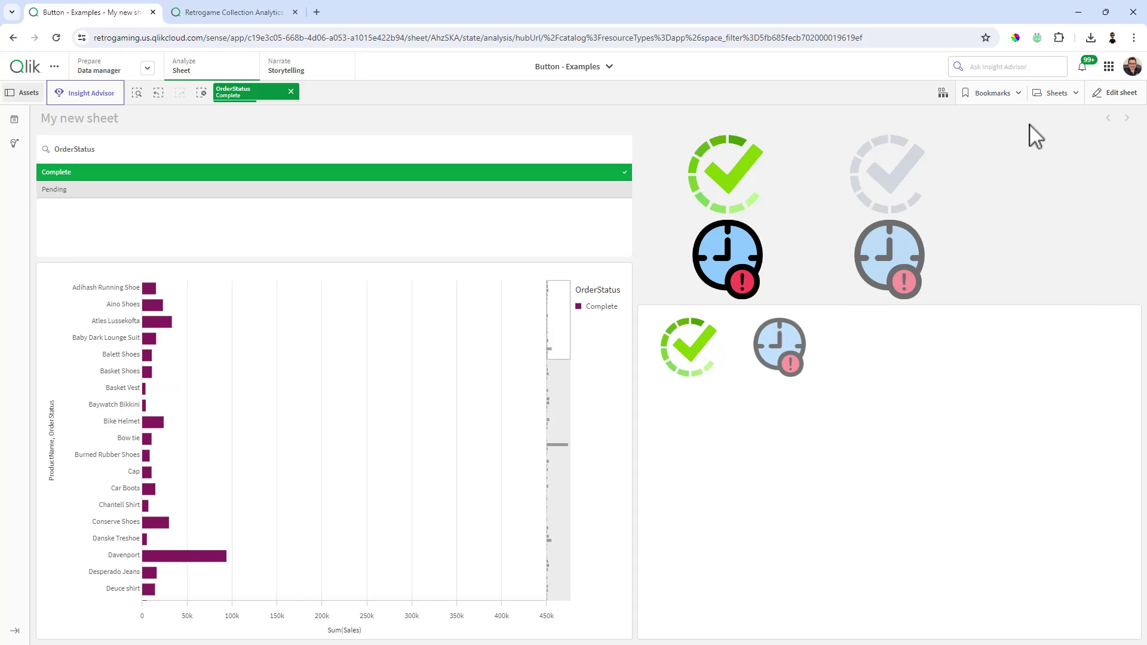
Step: Add a blank sheet, My new sheet (1), from the Sheets overview and start editing it
click(1047, 97)
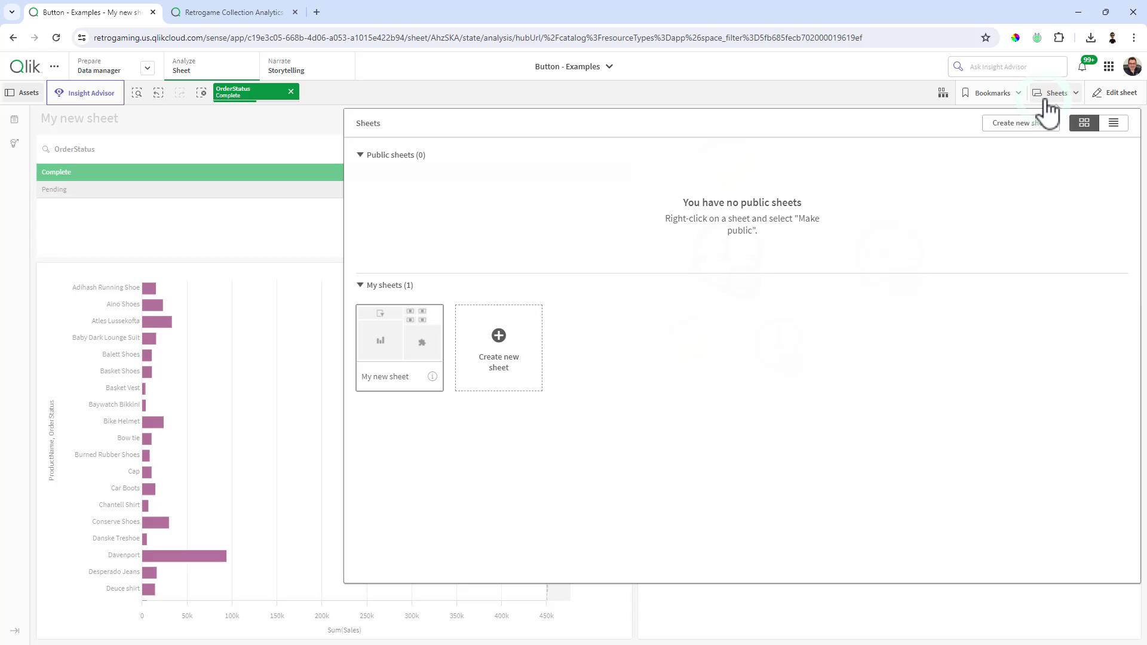
click(533, 346)
click(517, 349)
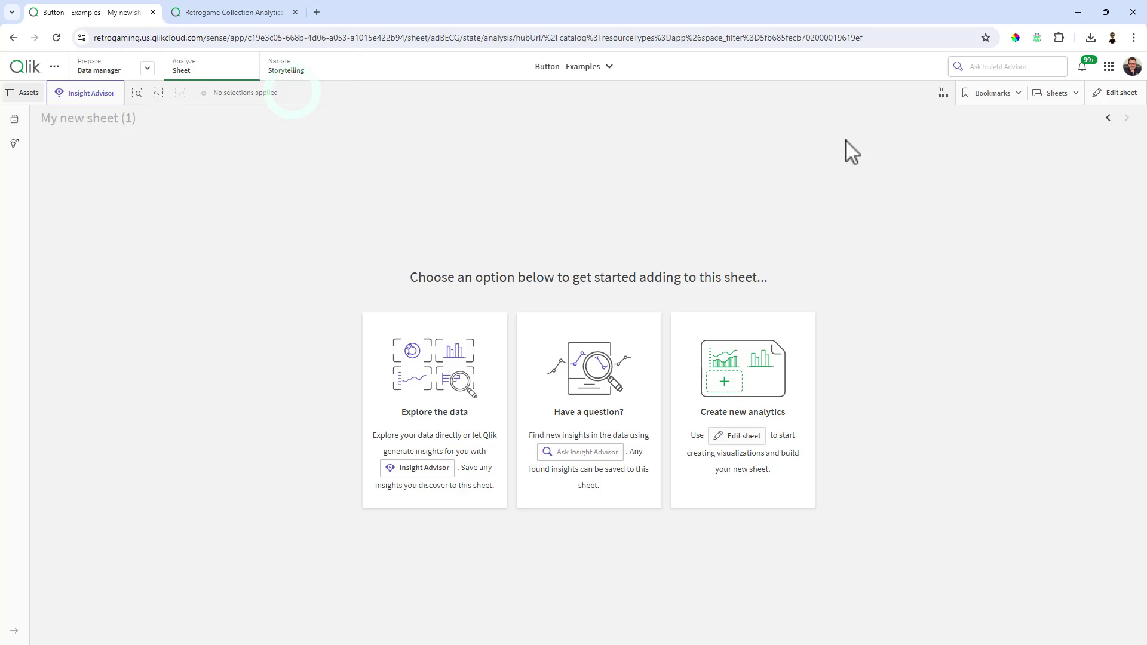
click(1121, 94)
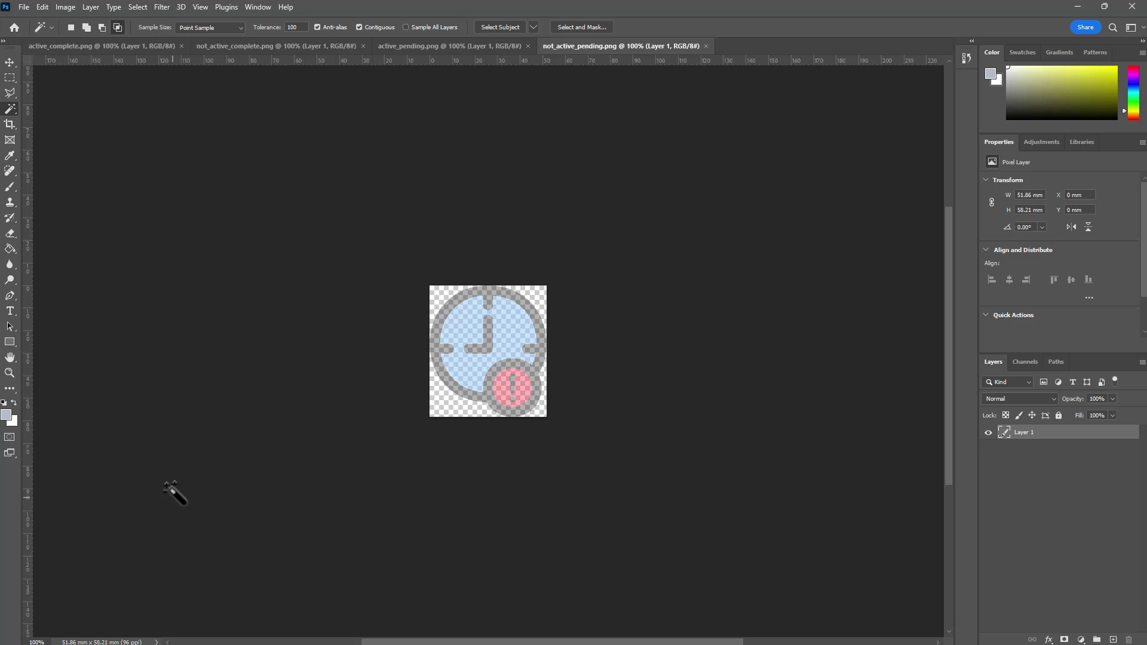
Step: Compare the active_complete, not_active_complete, active_pending and not_active_pending icons, then minimize Photoshop
click(119, 46)
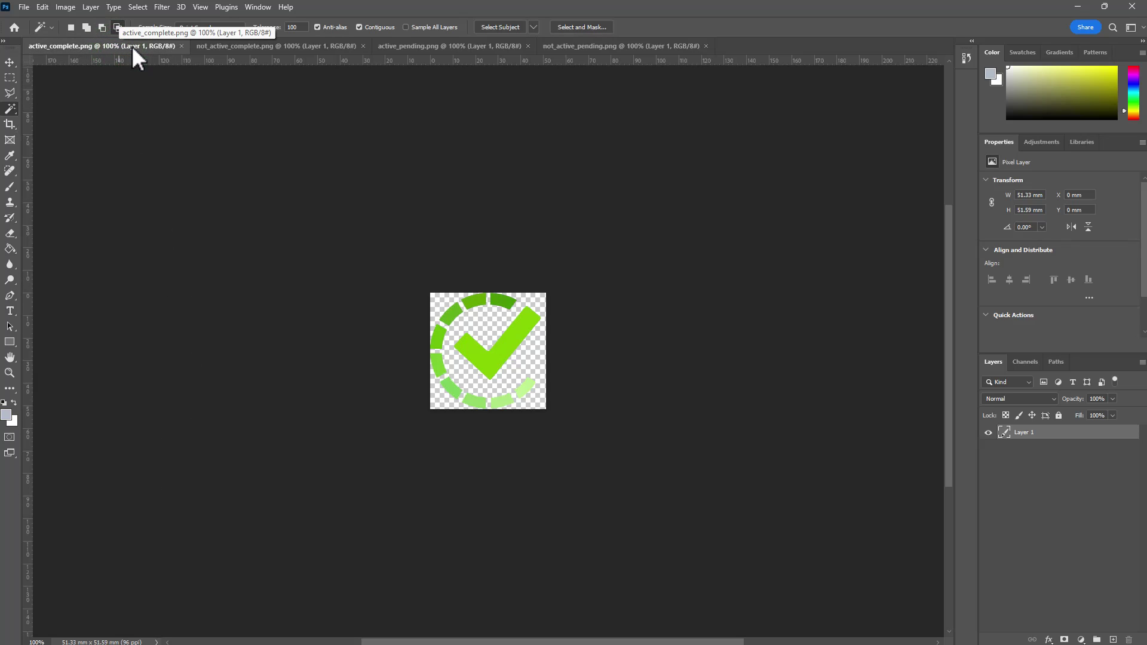
click(219, 47)
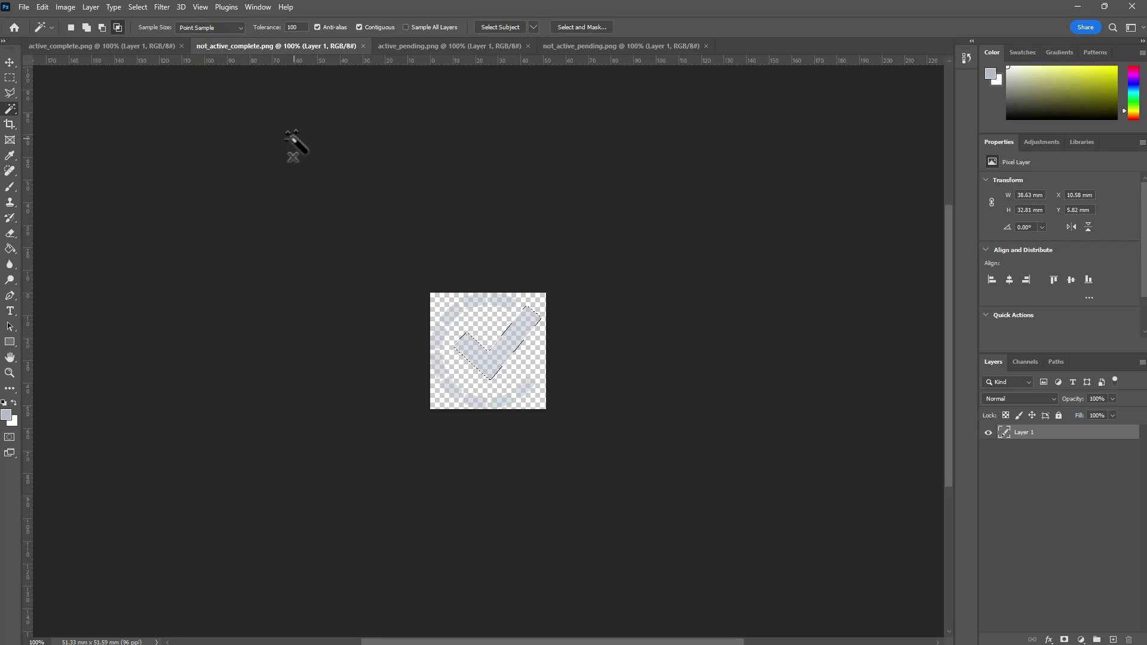
click(438, 47)
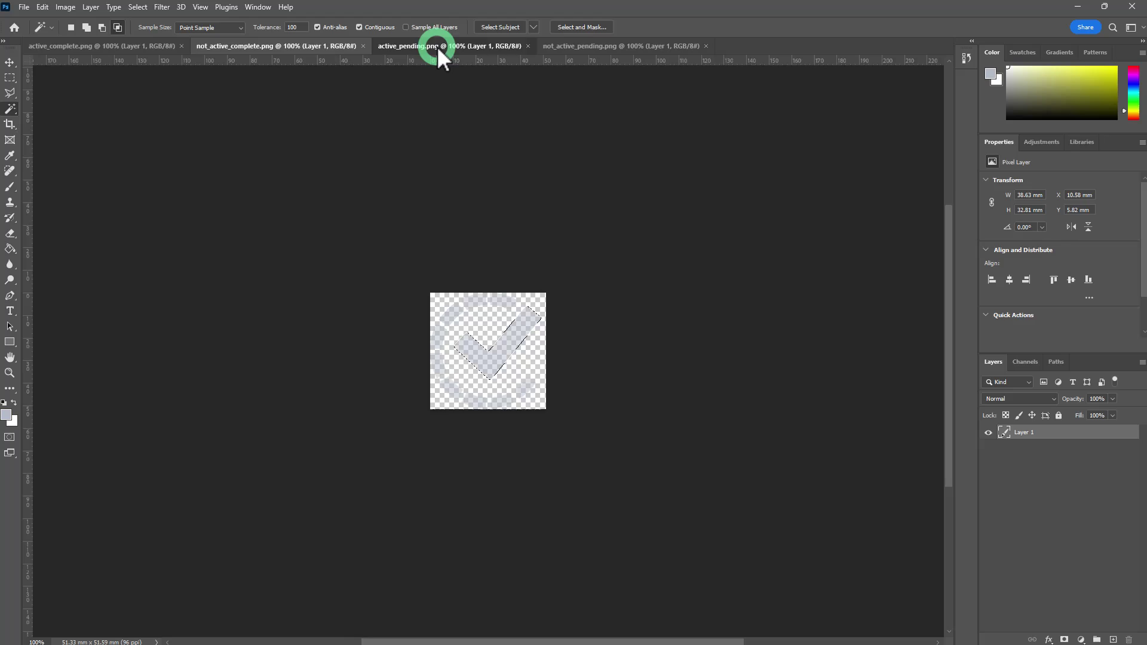
click(578, 49)
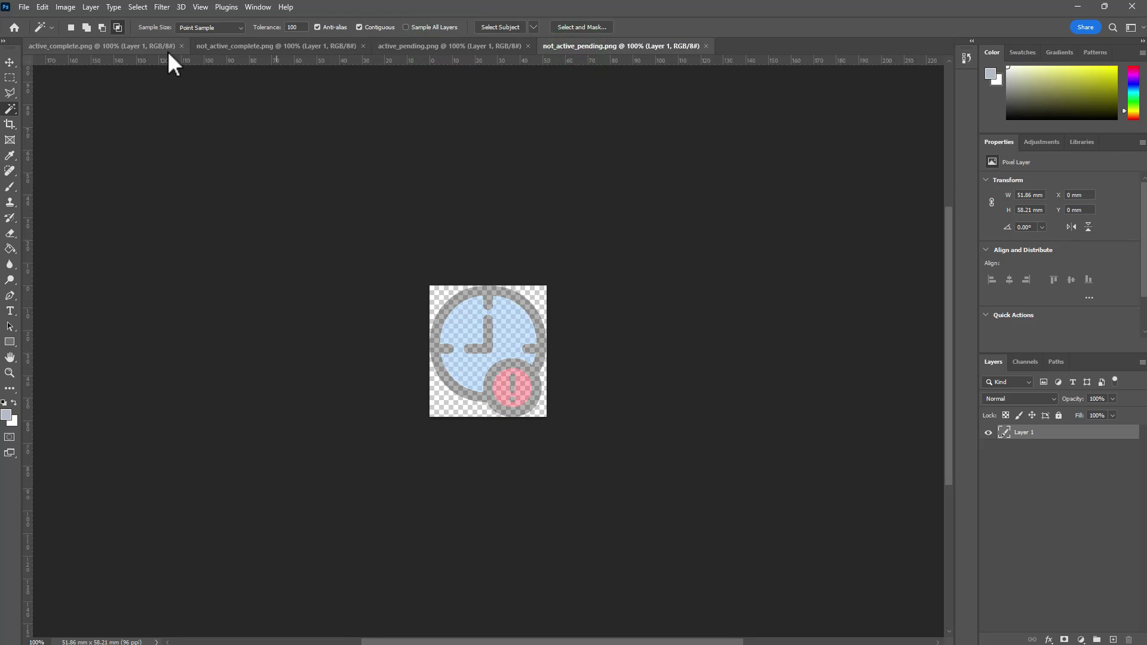
click(128, 48)
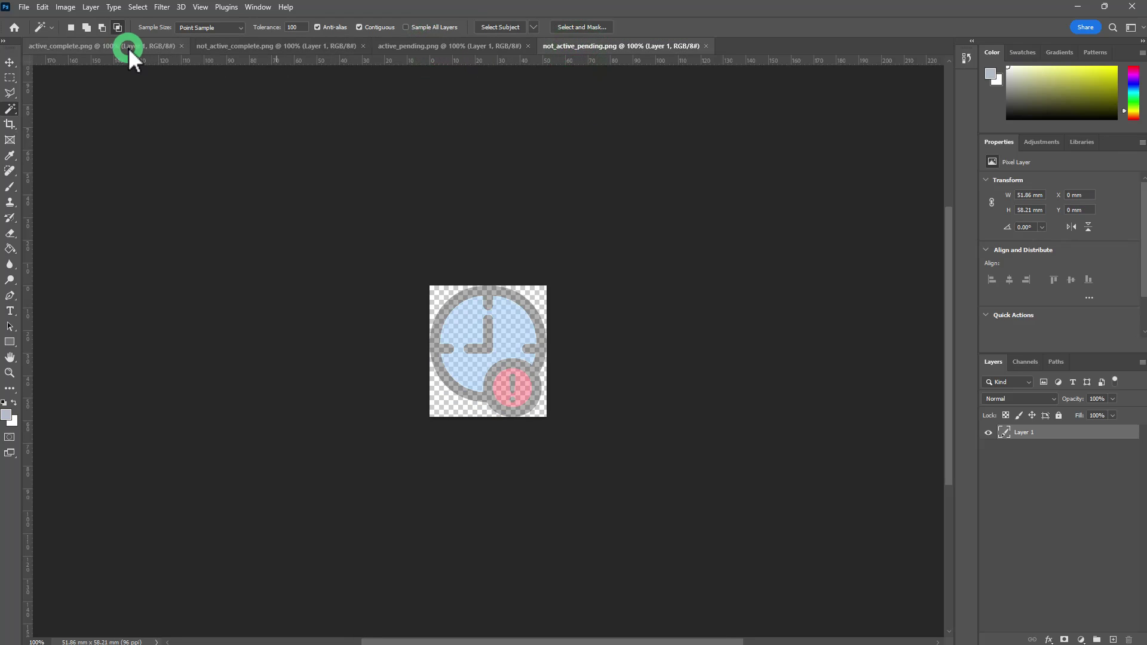
click(457, 44)
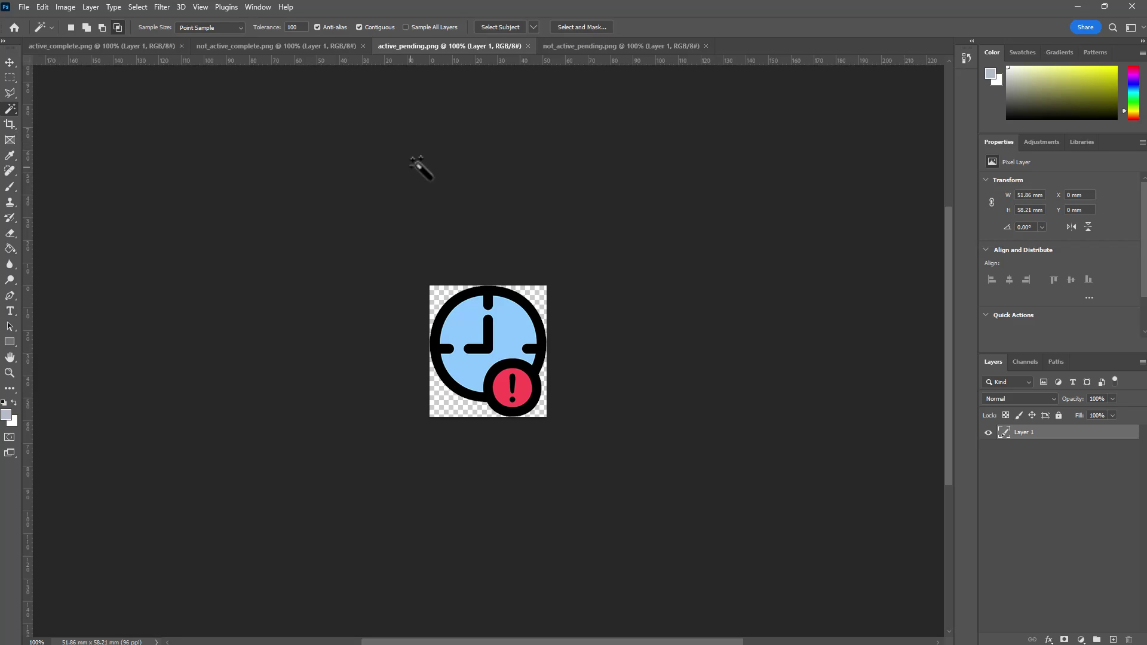
click(1074, 6)
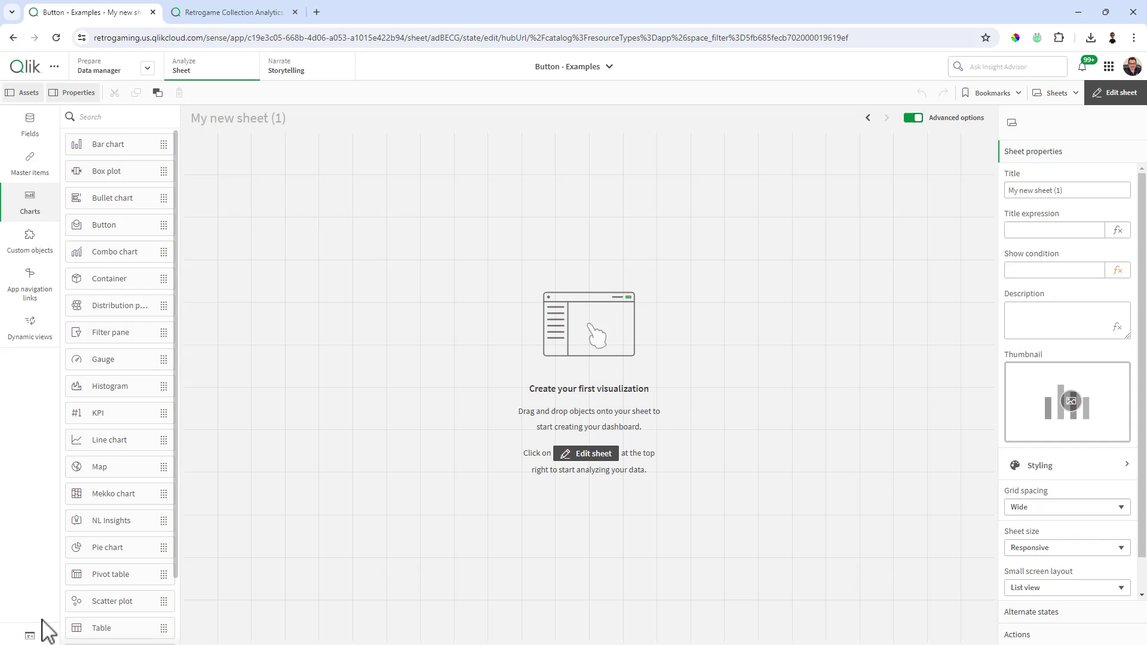
click(31, 635)
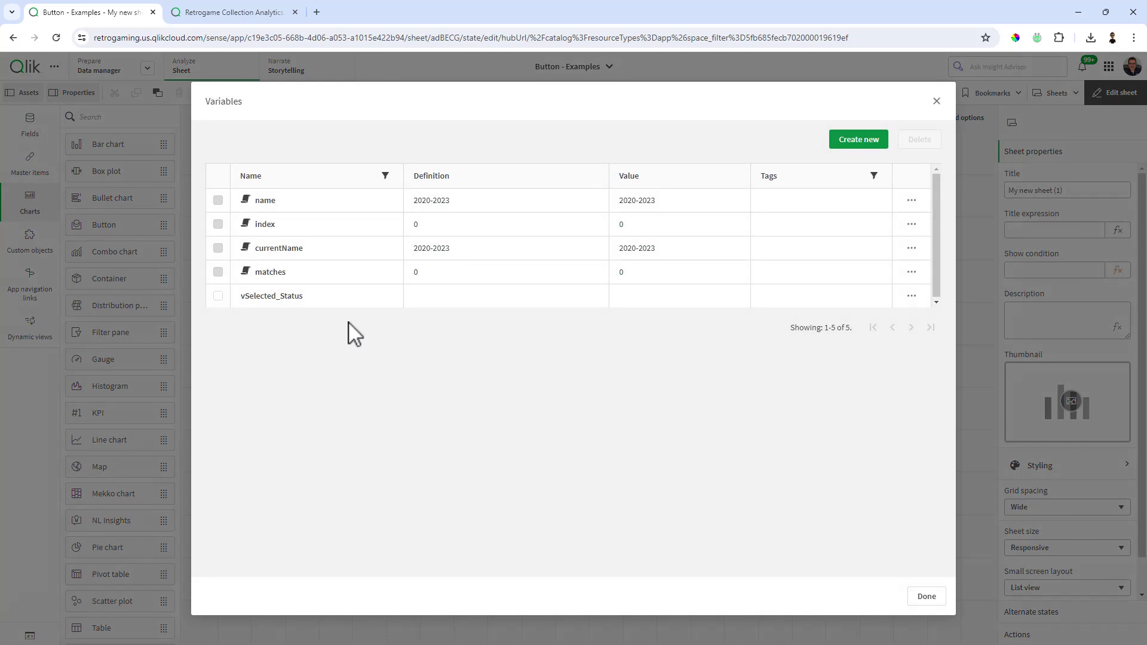
click(335, 302)
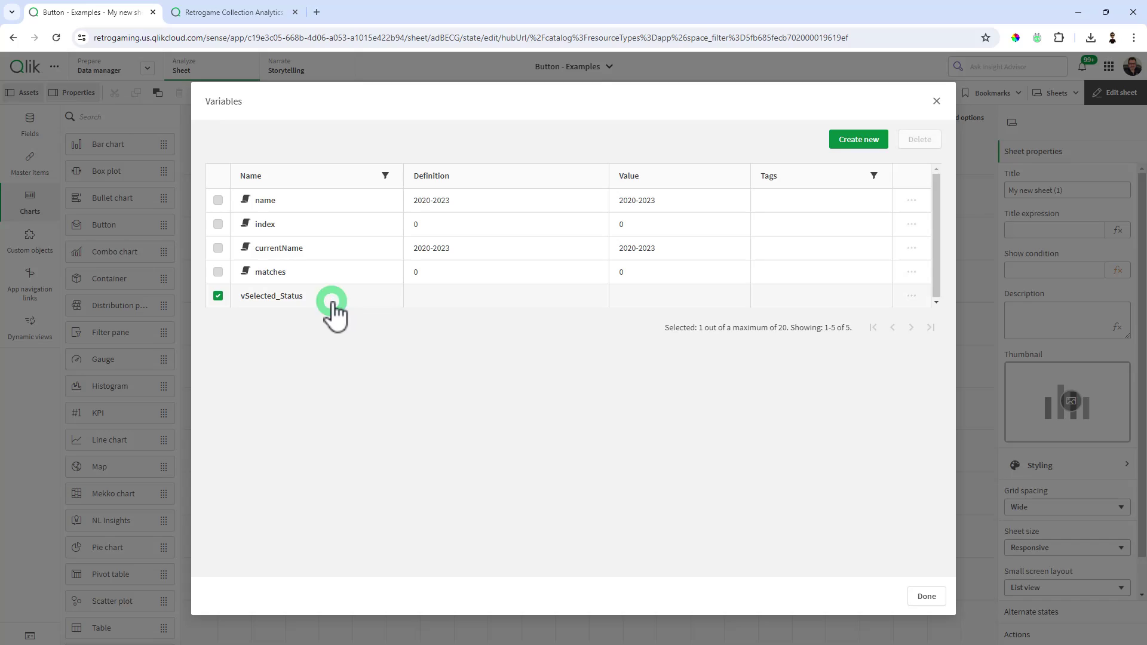
click(334, 303)
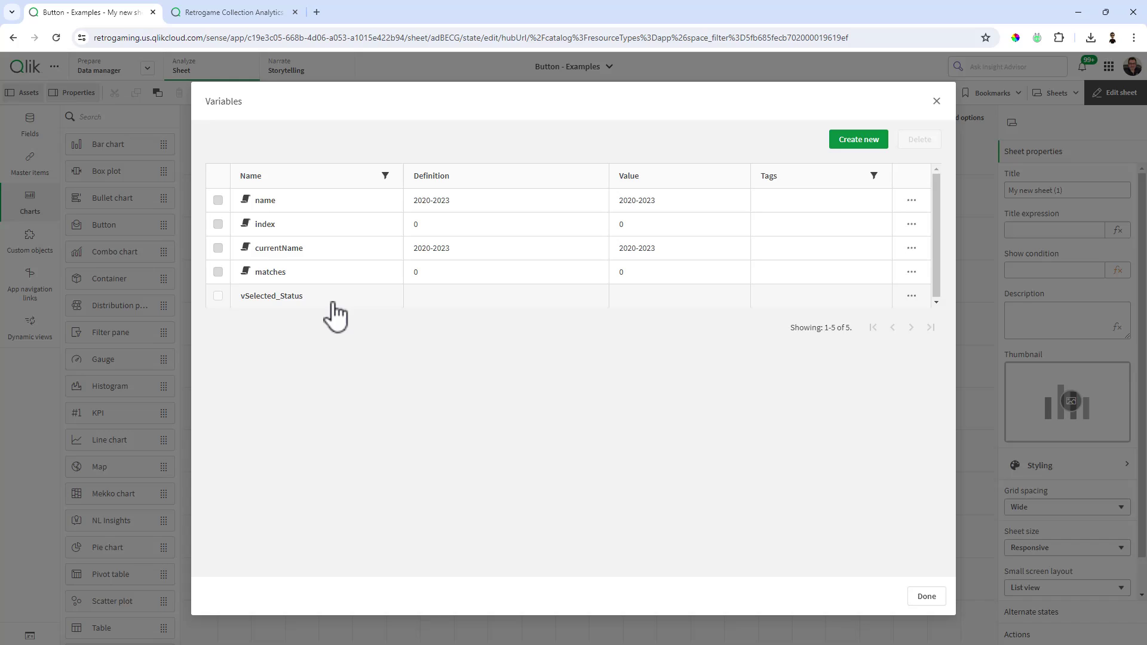
click(927, 597)
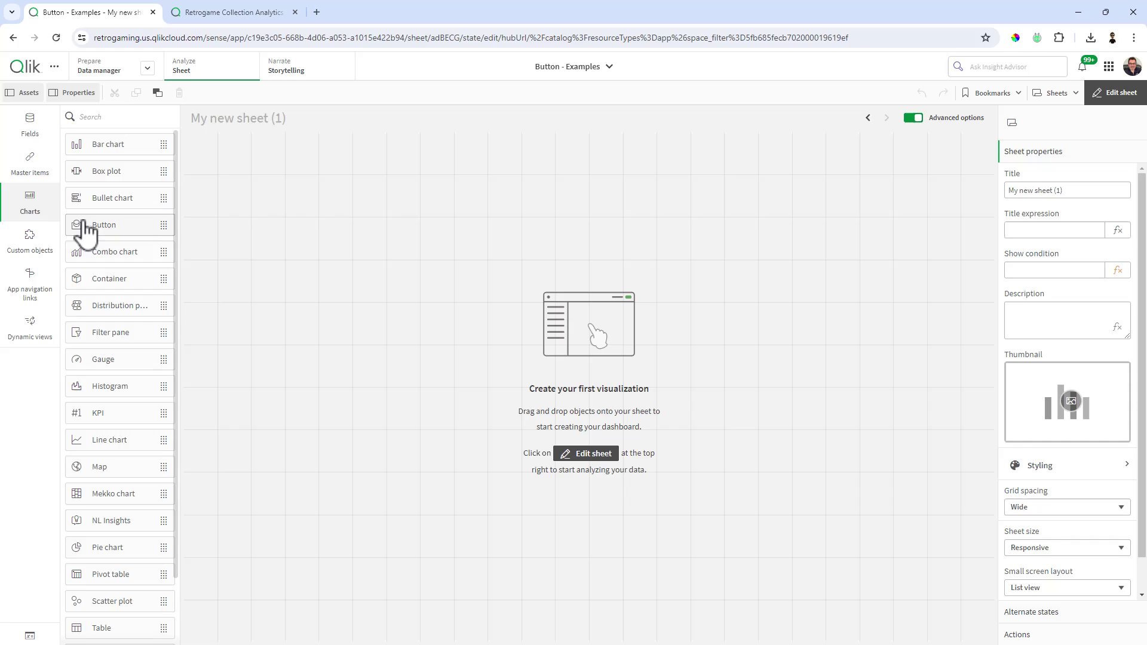
Step: Place a button object at the sheet's top-left, turn off its title and select its label
drag(102, 235, 310, 295)
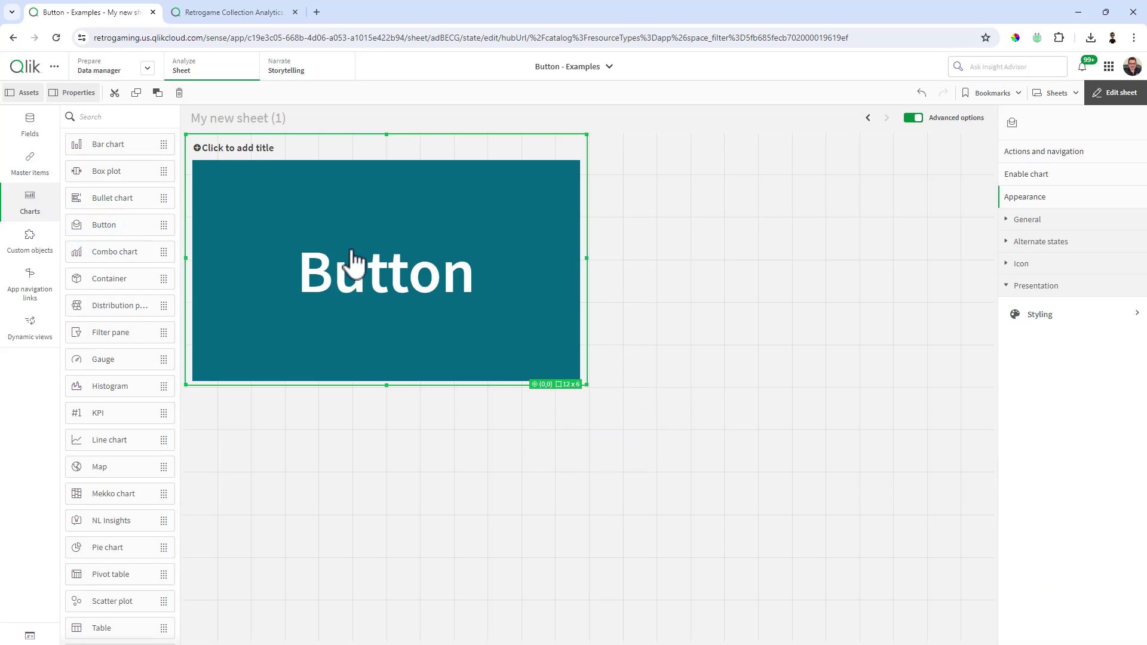
click(1030, 221)
click(1130, 249)
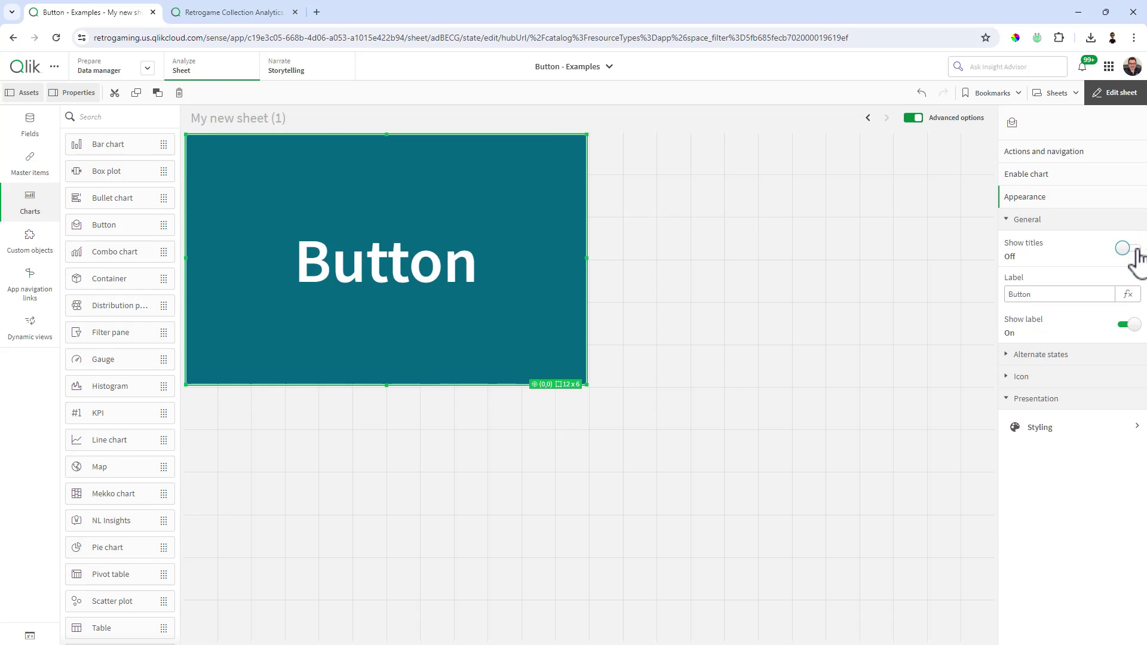
double_click(1061, 293)
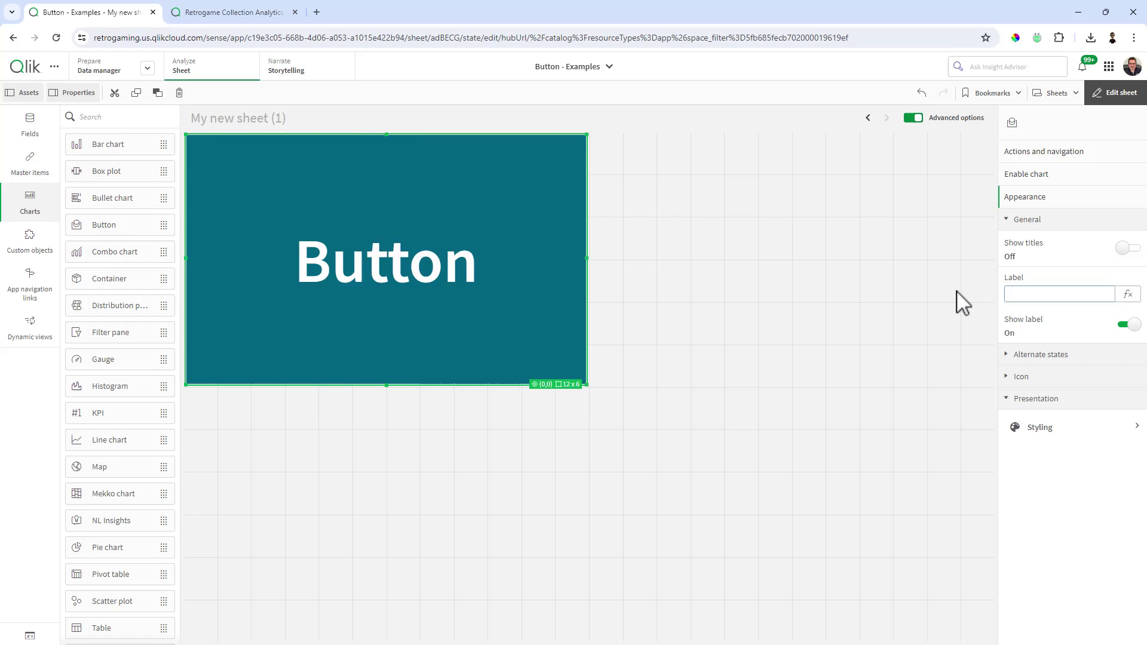
Step: Browse the button and sheet styling settings, then reselect the large teal button
click(1041, 425)
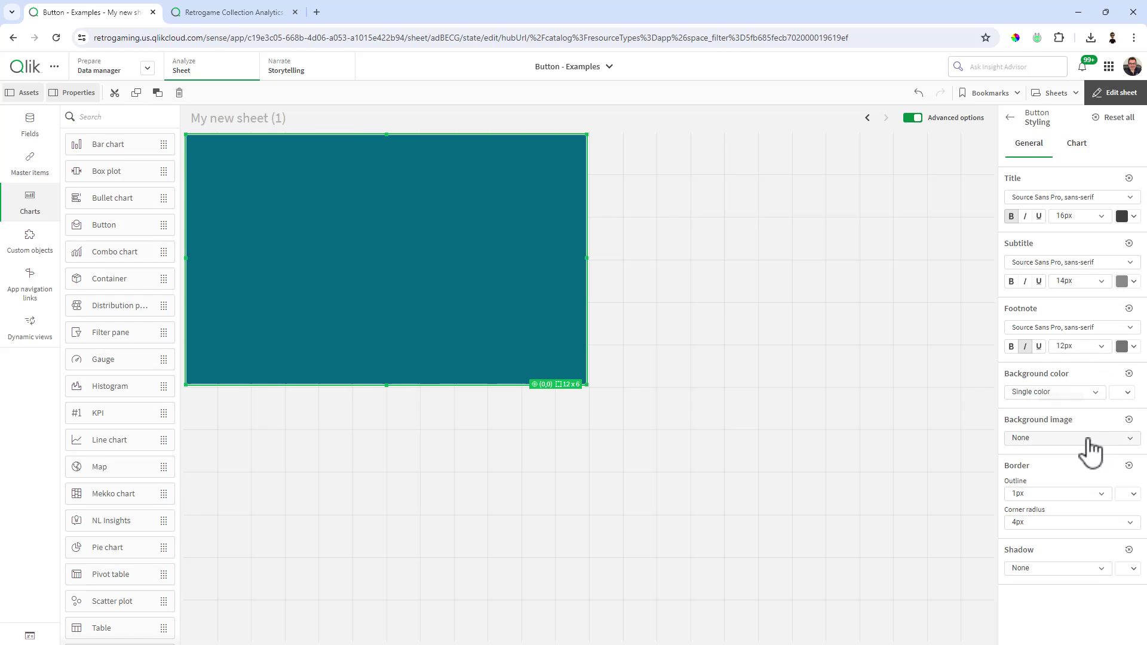
click(1125, 394)
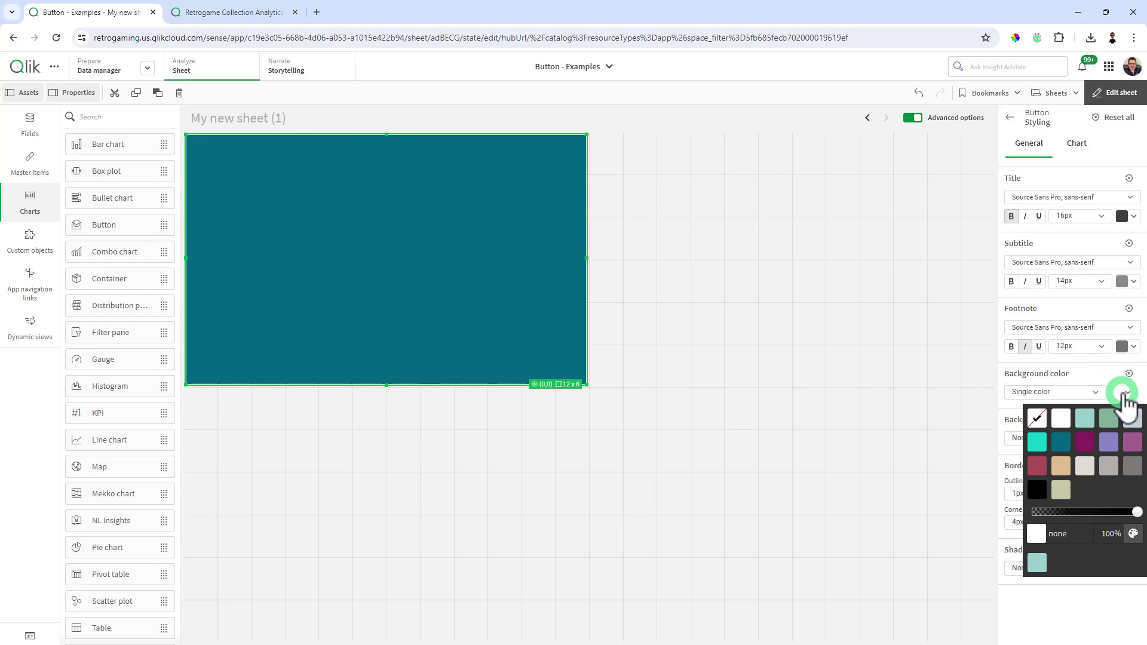
click(971, 412)
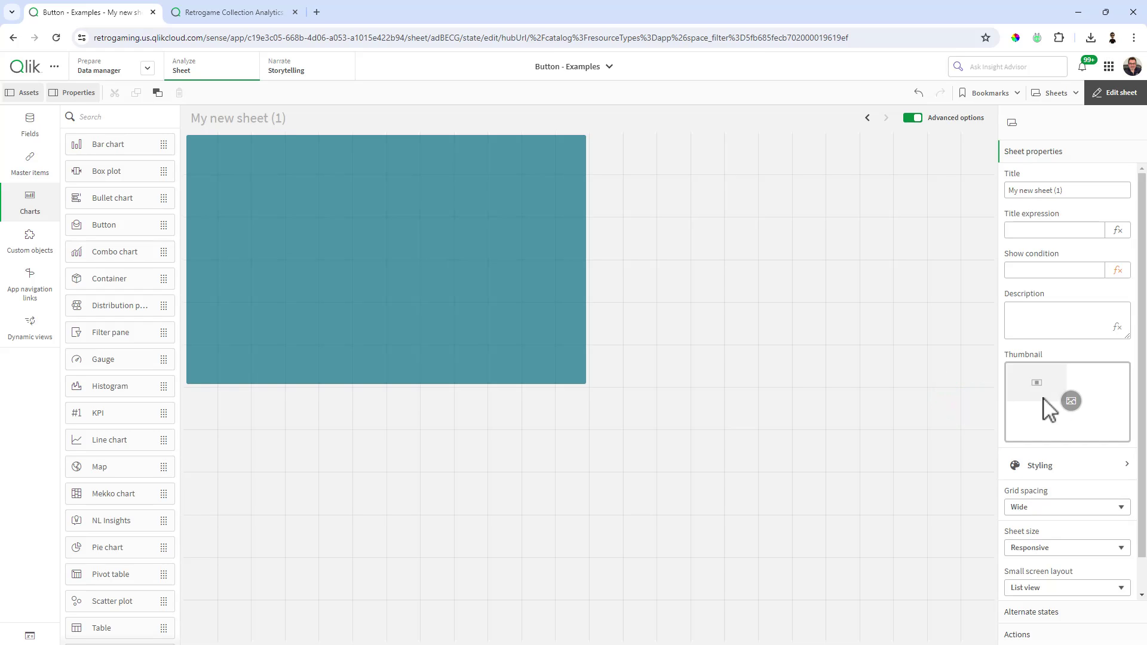
click(1047, 470)
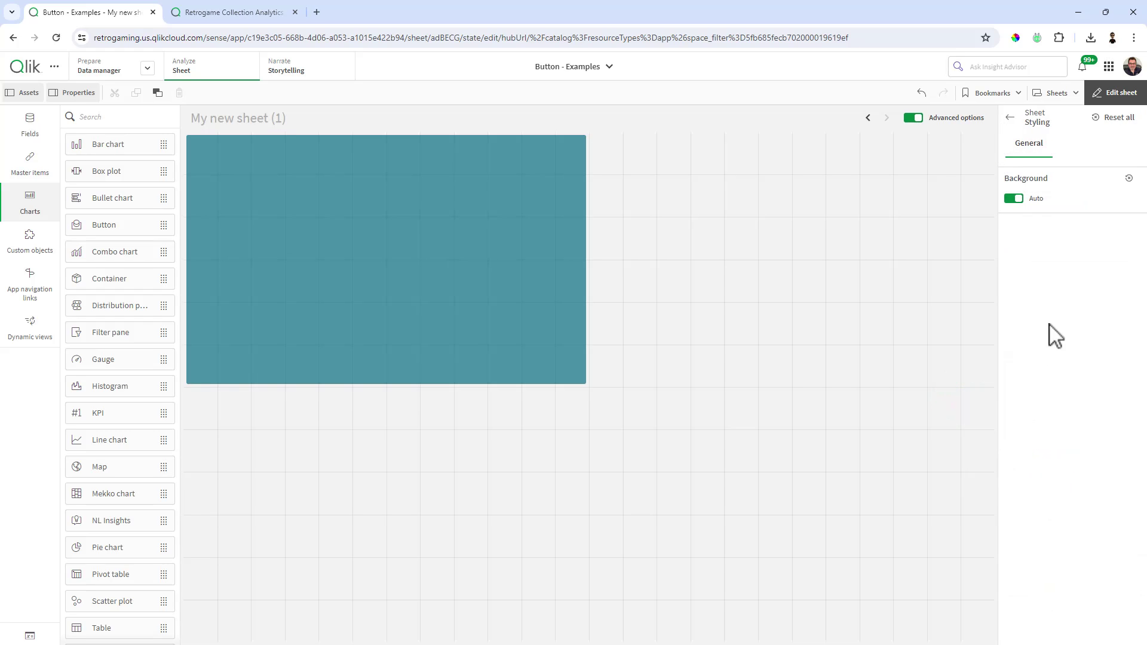
click(576, 227)
Step: Set the button's background image to active_complete.png from the media library
click(1053, 431)
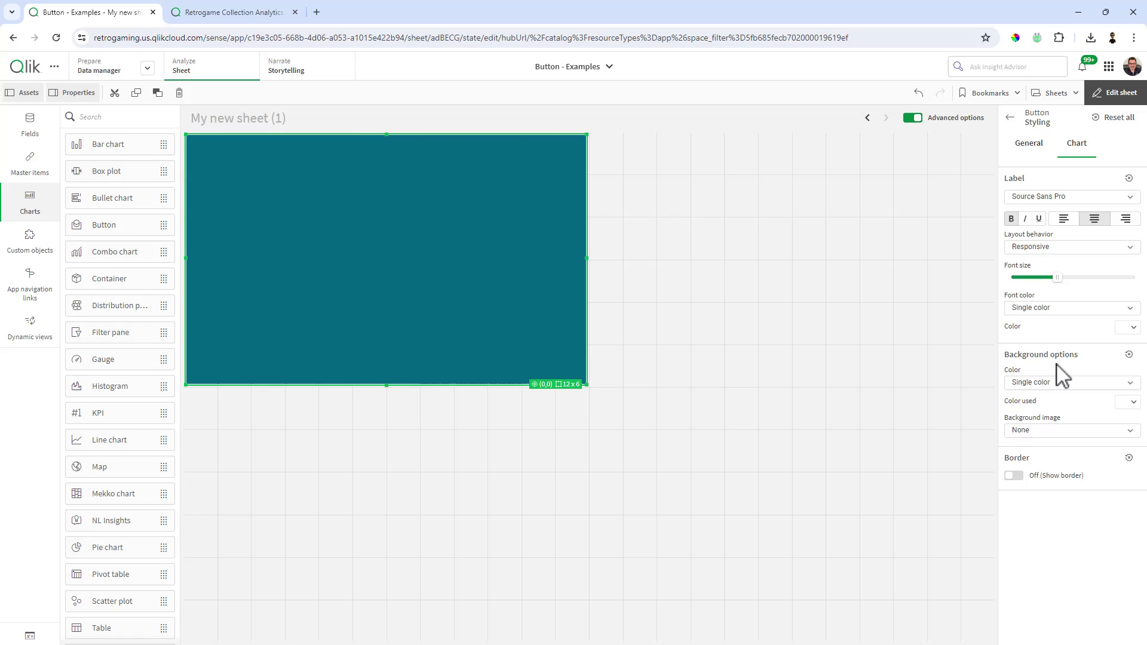
click(1083, 430)
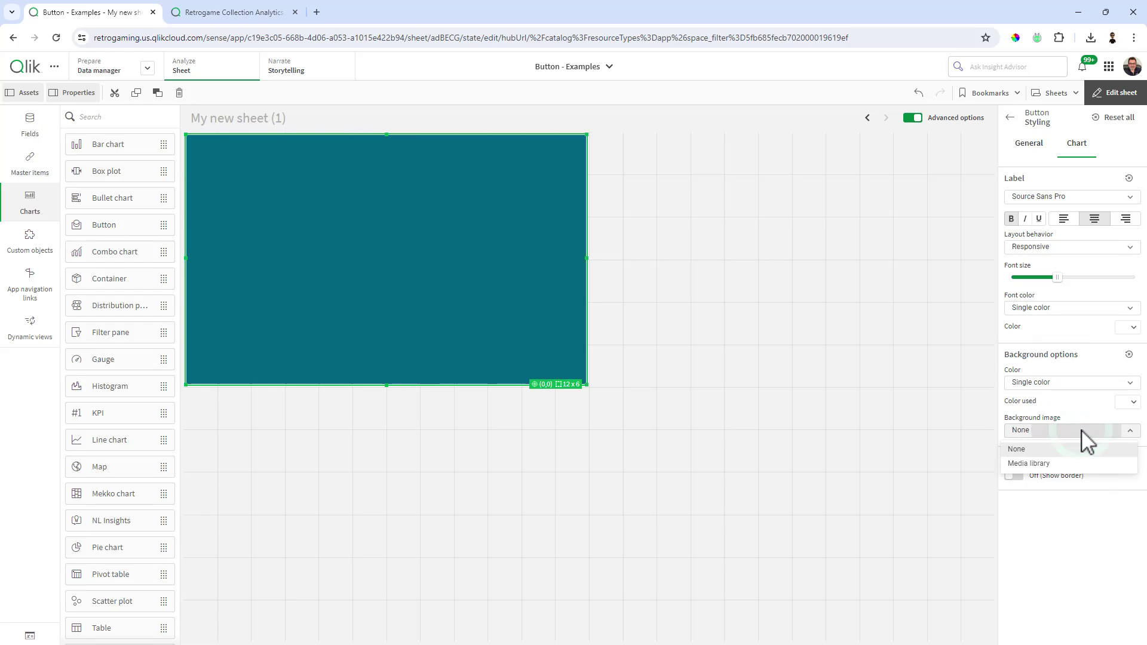
click(1069, 465)
click(1074, 484)
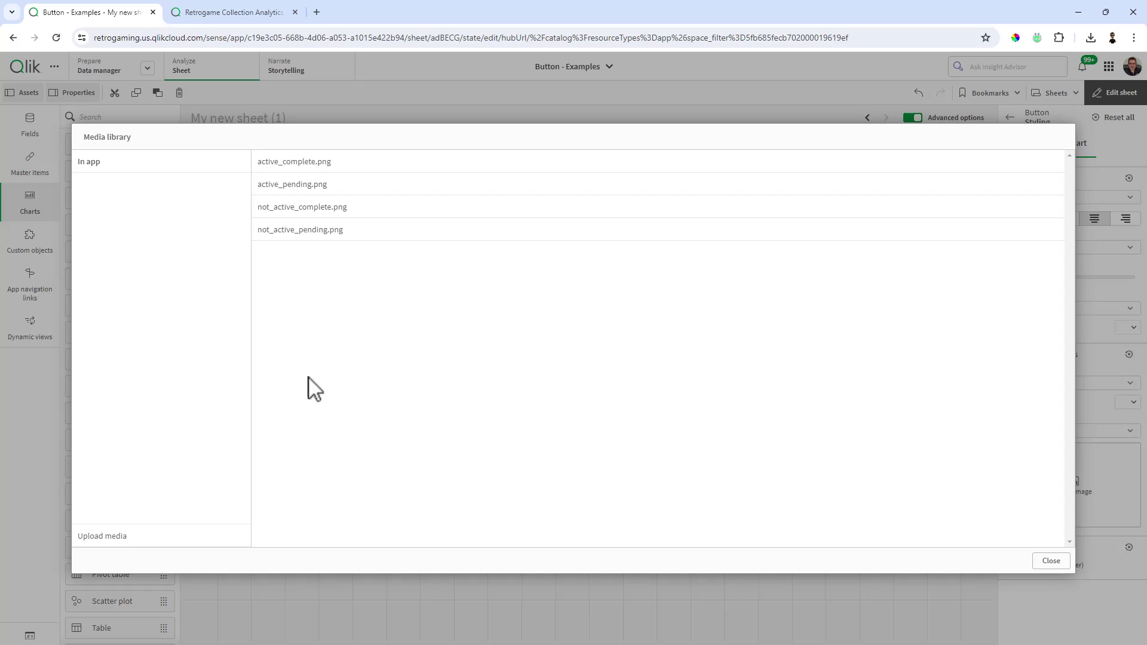
click(314, 167)
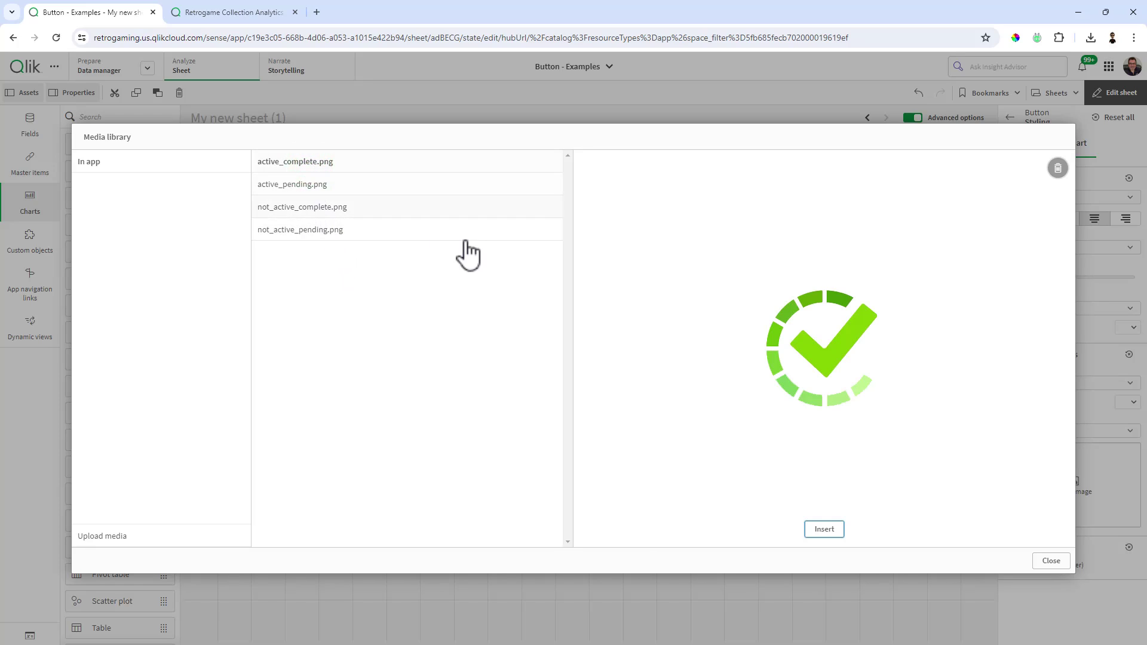
click(824, 529)
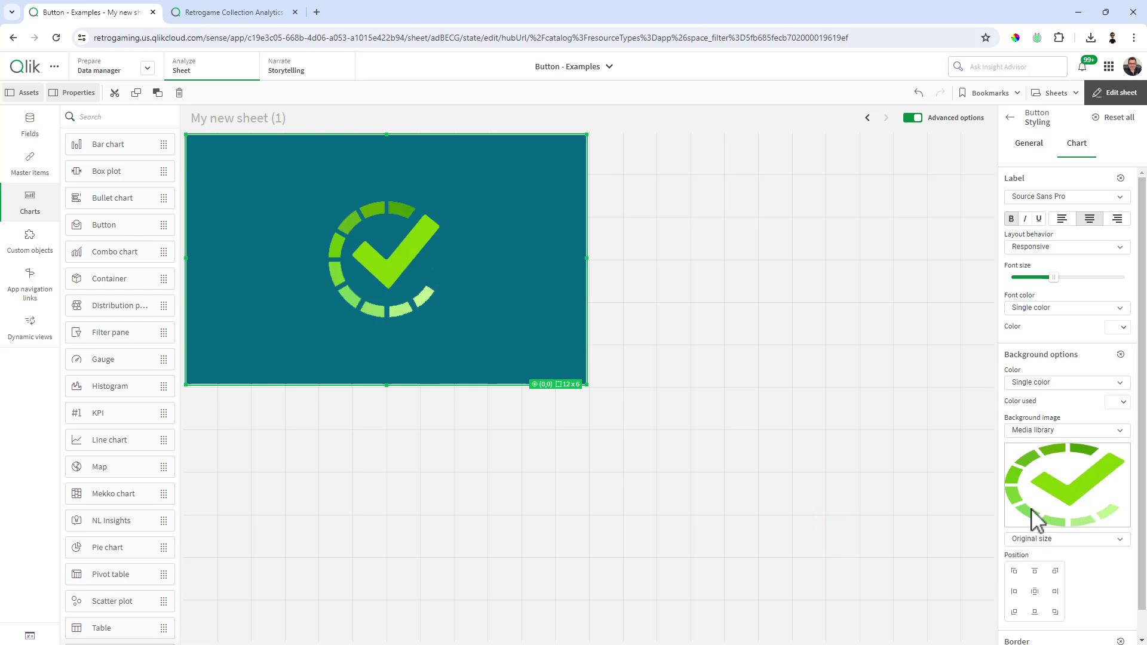
Step: Make the button background transparent with the colour expression argb(0,0,0,0)
click(1075, 386)
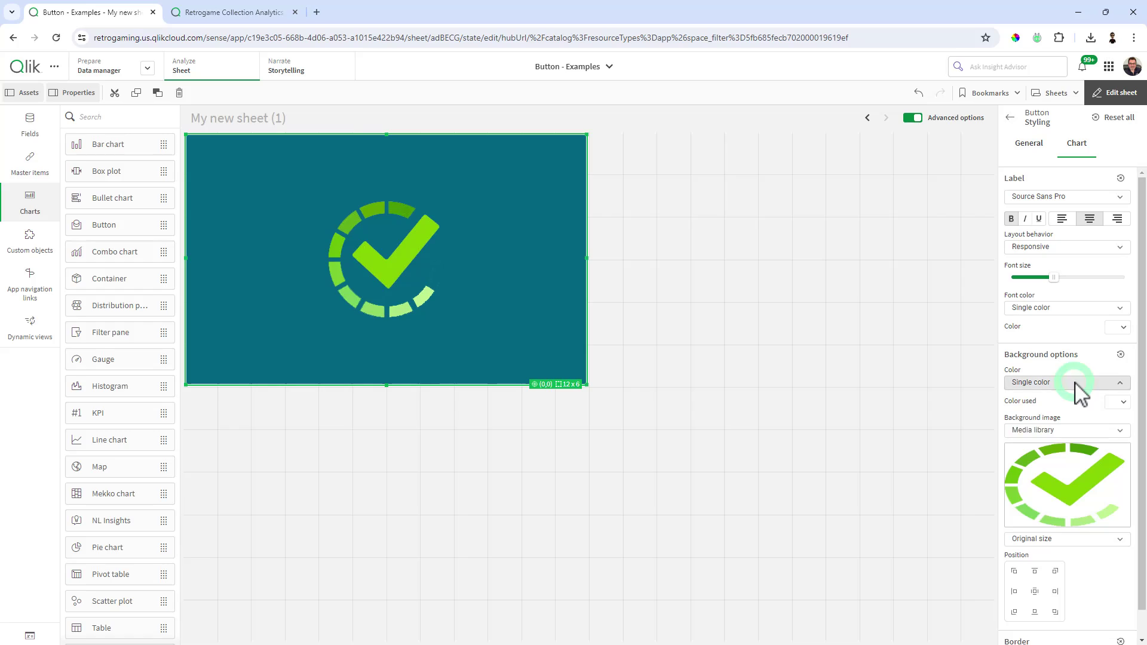
click(1087, 402)
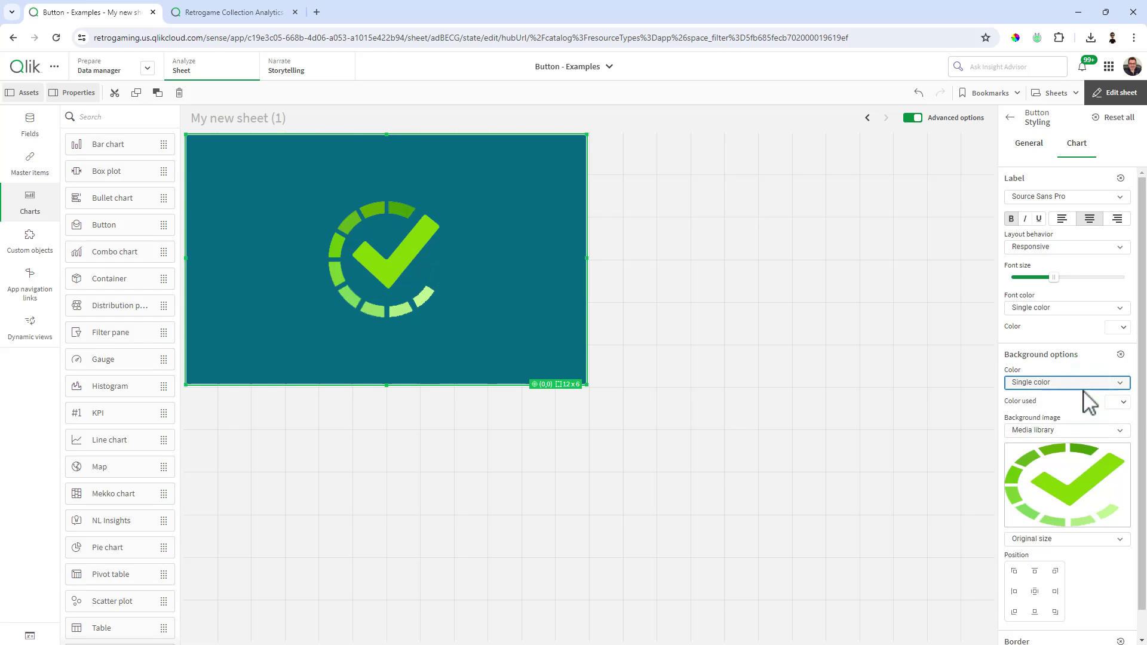
click(1123, 402)
click(1039, 427)
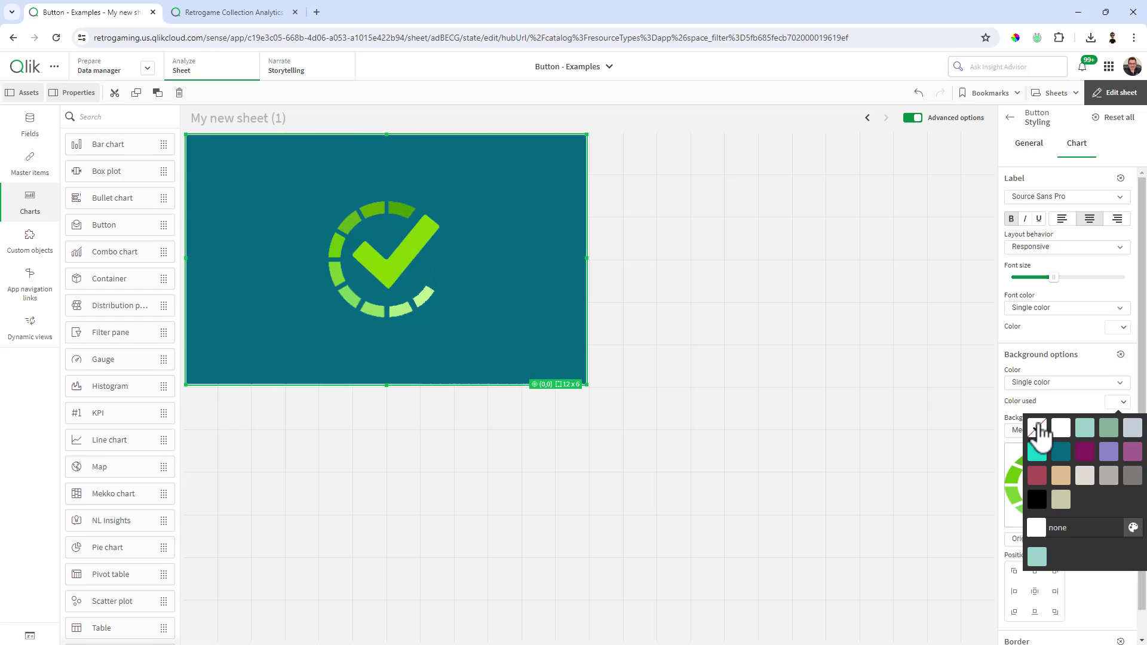
click(1084, 429)
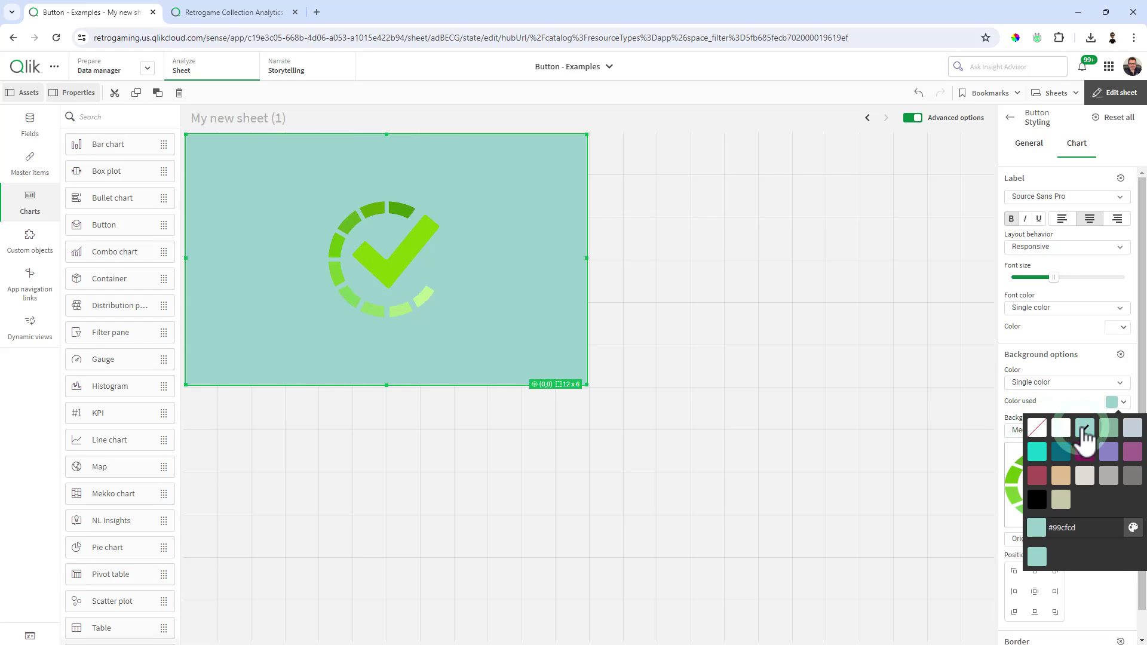
click(1037, 427)
click(1070, 405)
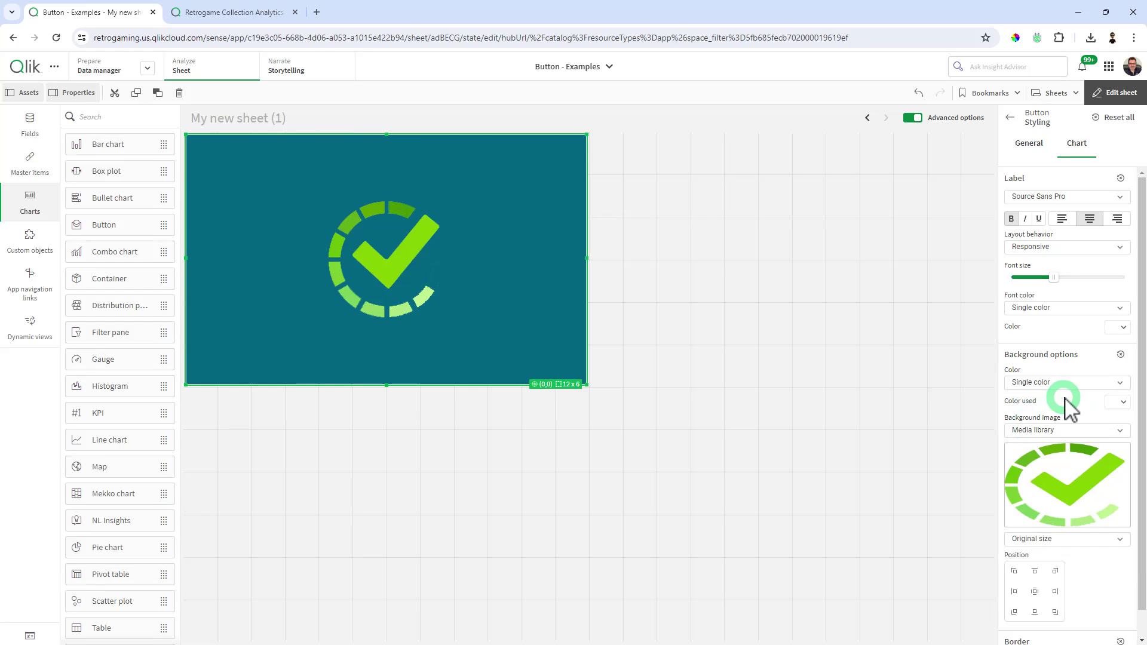
click(1078, 385)
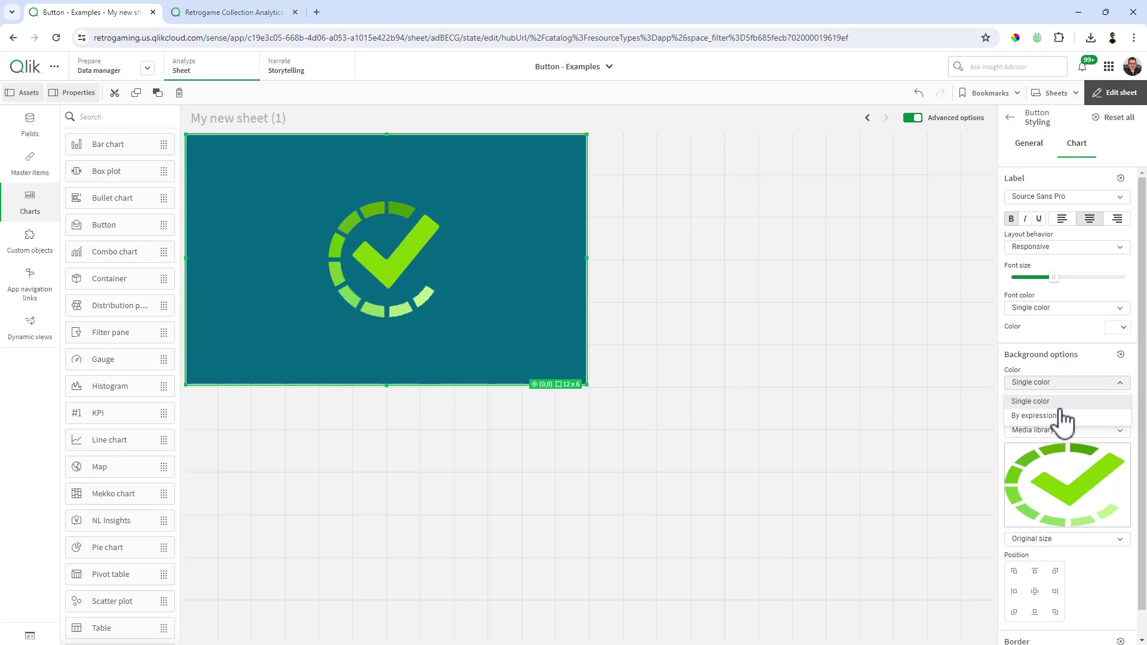
click(1059, 422)
click(1050, 403)
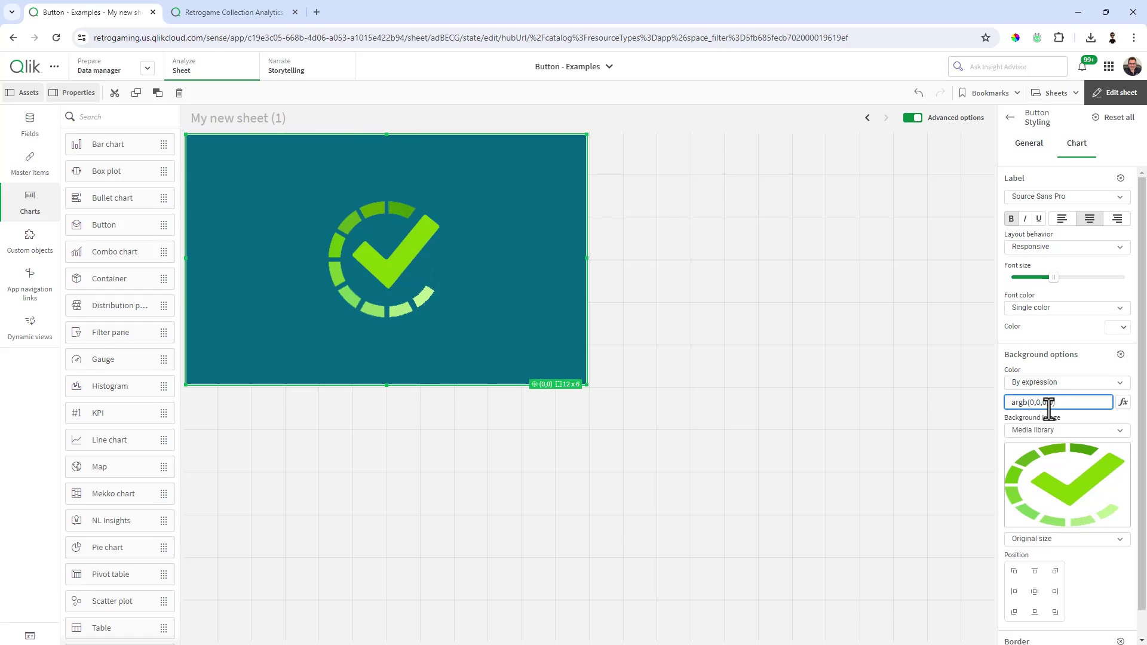
click(899, 416)
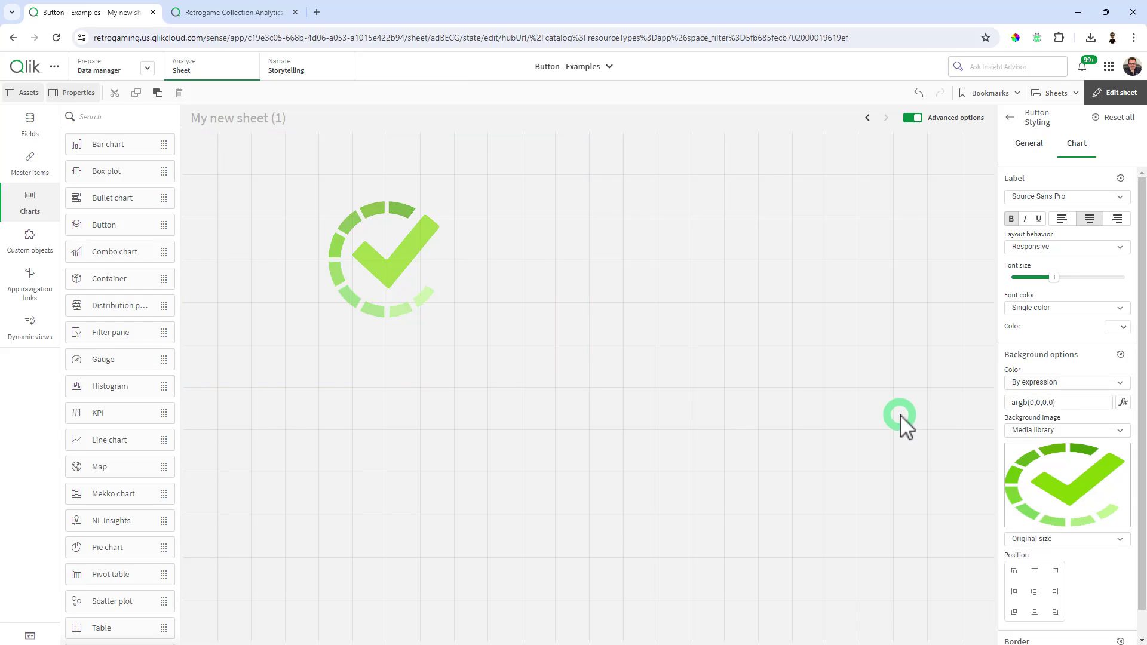
Step: Shrink the checkmark button to a small top-left tile and set its image to Always fit
click(453, 287)
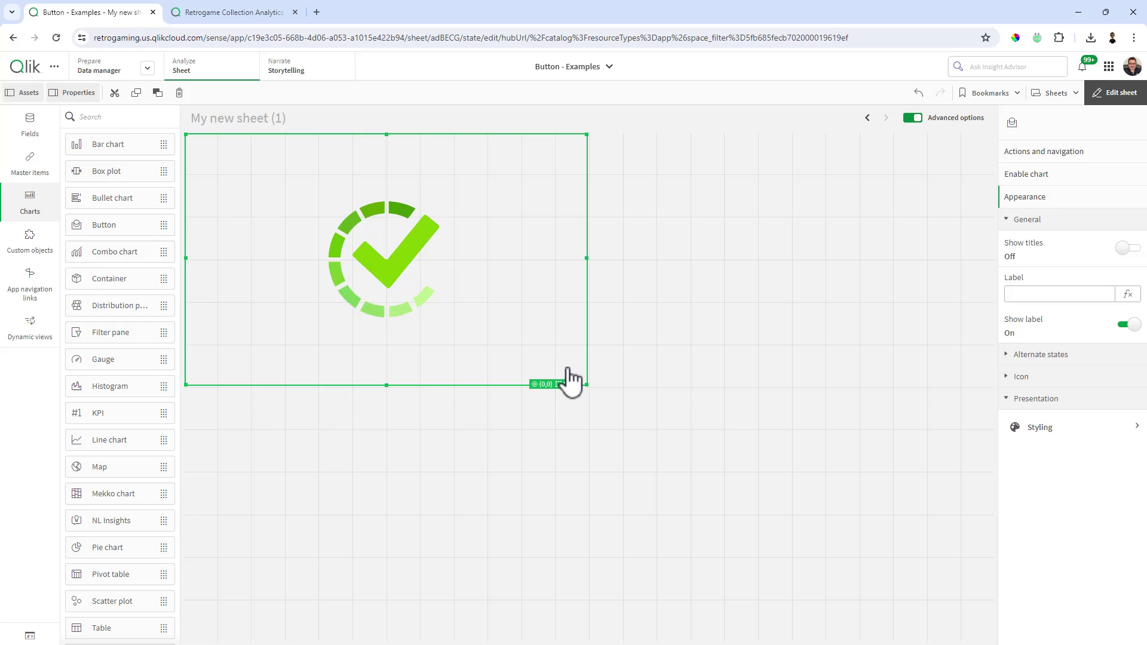
drag(584, 383, 326, 245)
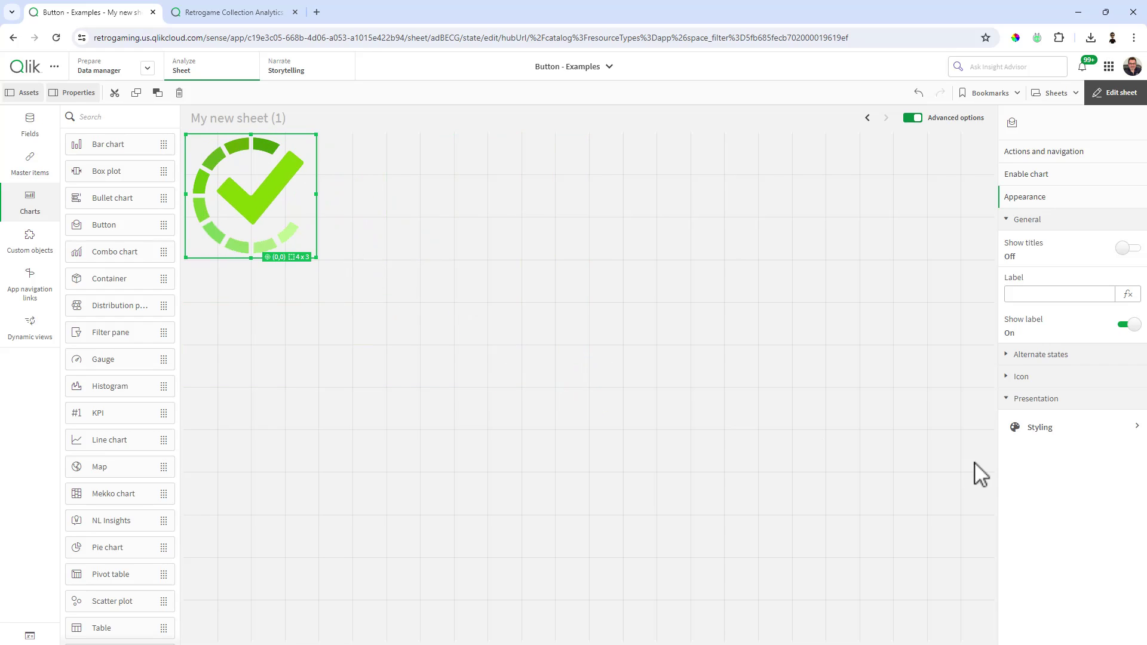
click(1042, 428)
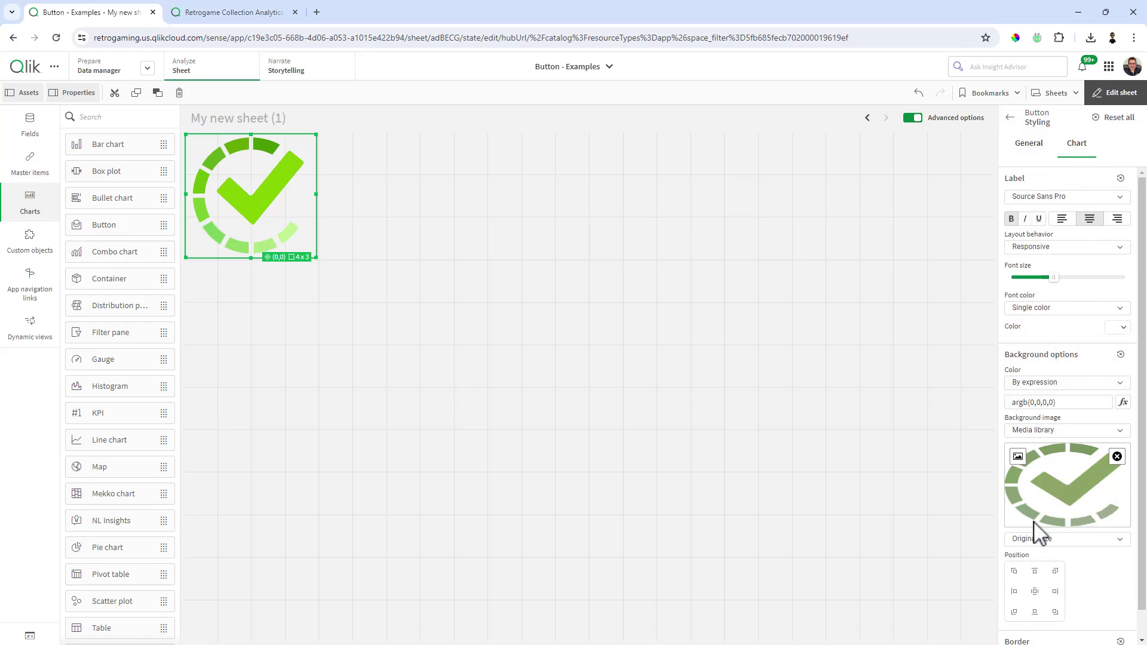
click(1037, 539)
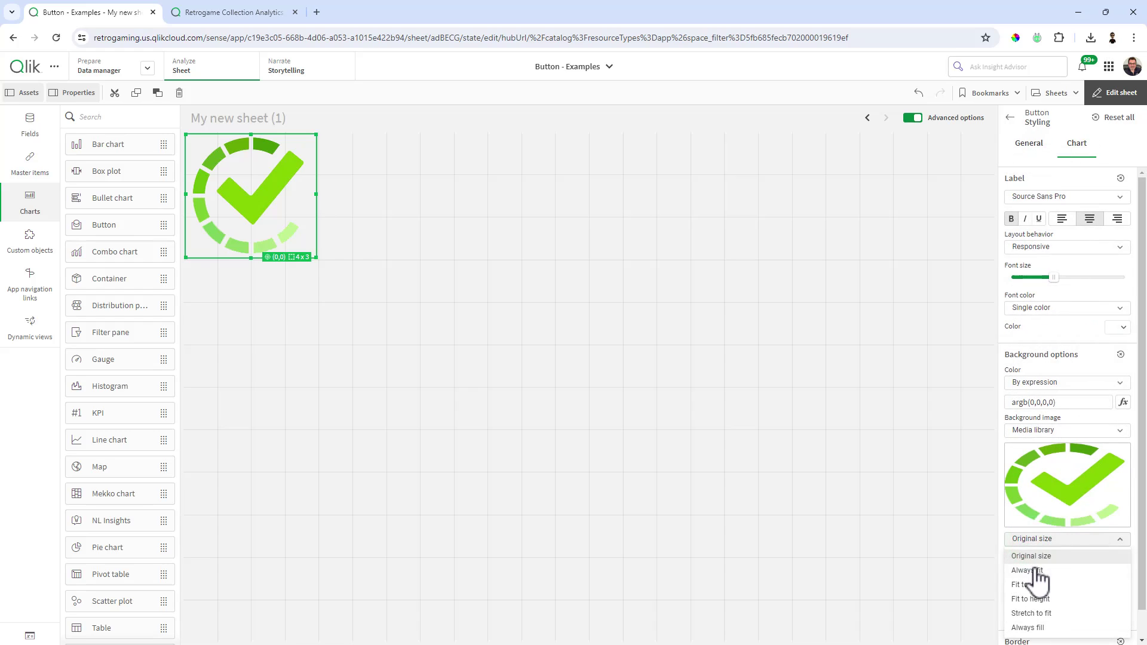
click(1034, 571)
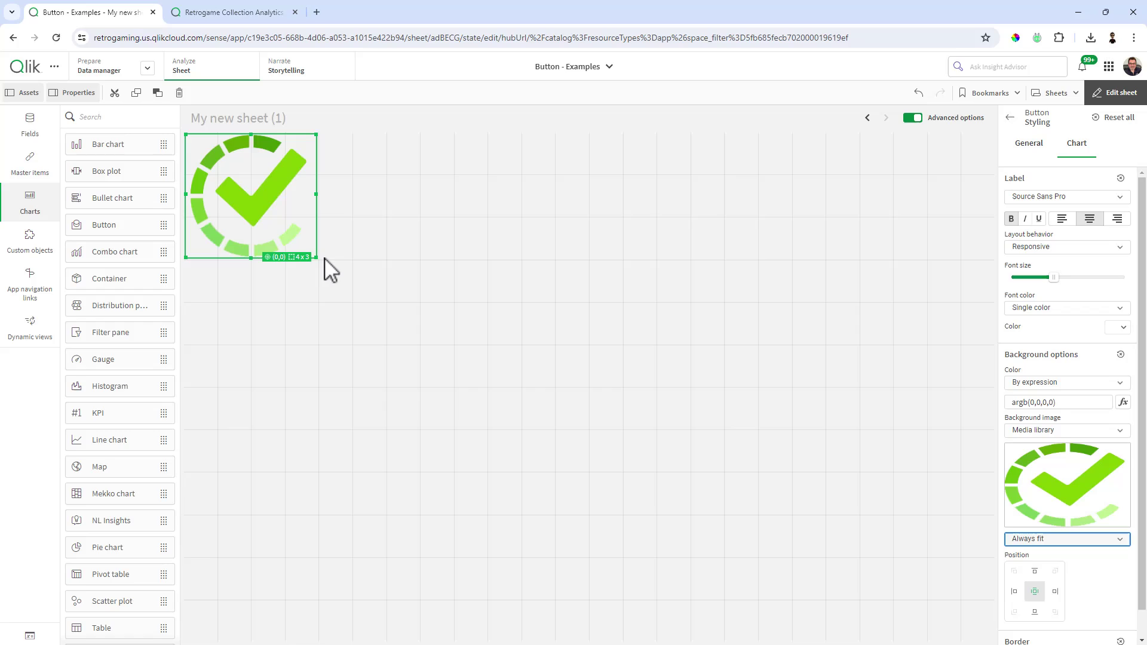
drag(316, 258, 263, 220)
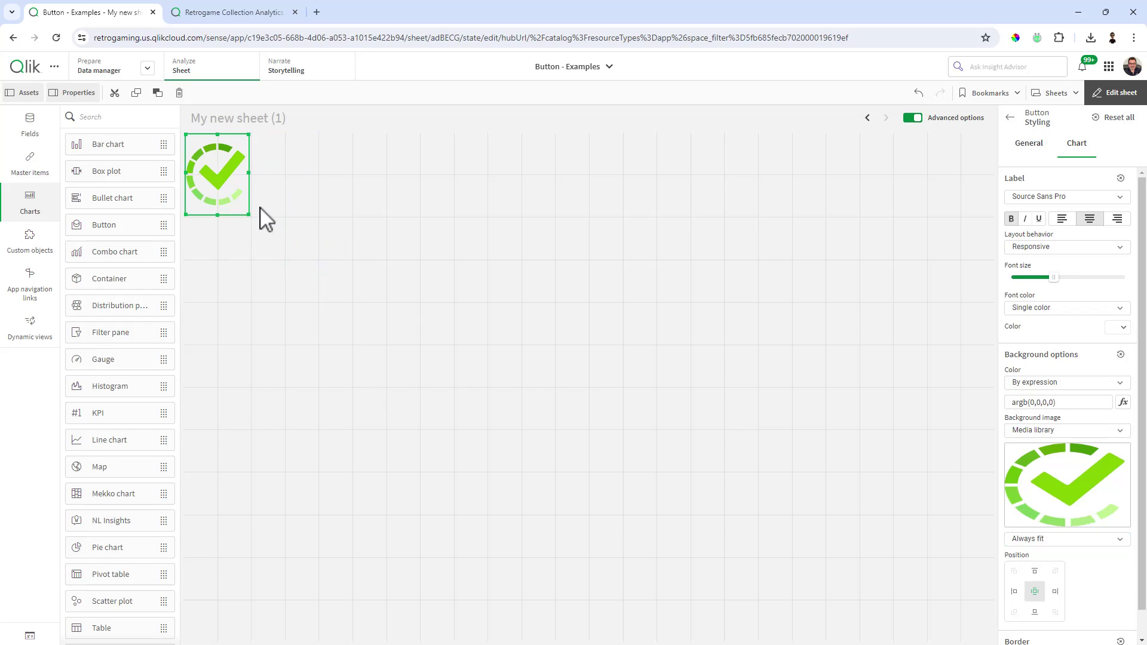
click(311, 227)
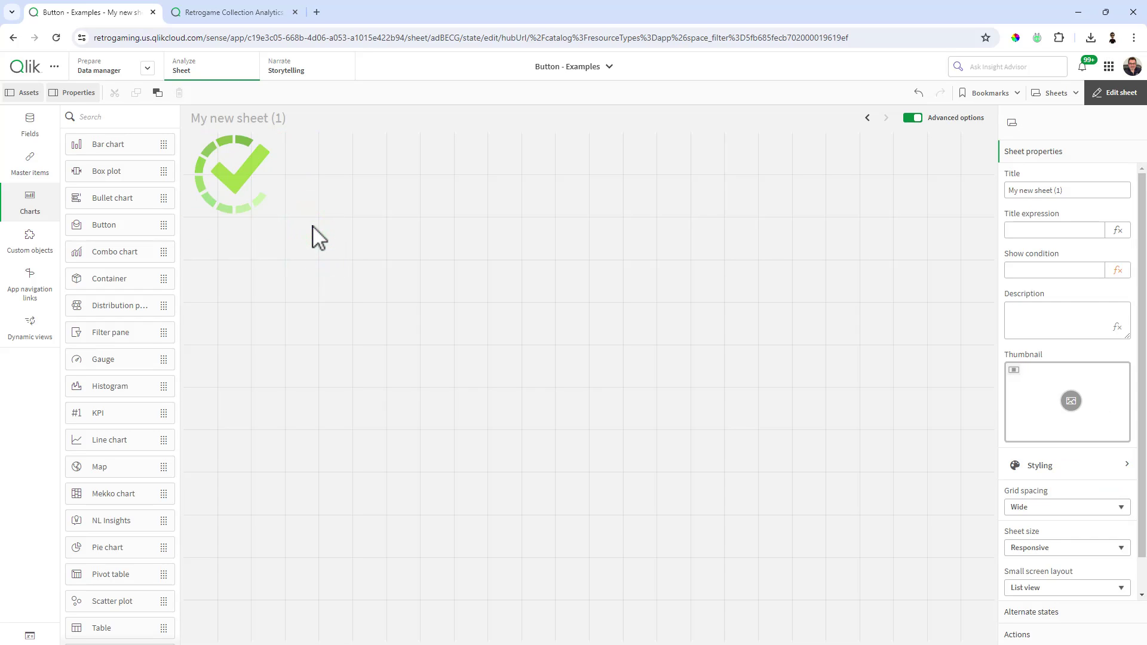
Step: Add a Set variable value action assigning Complete to vSelected_Status
click(222, 180)
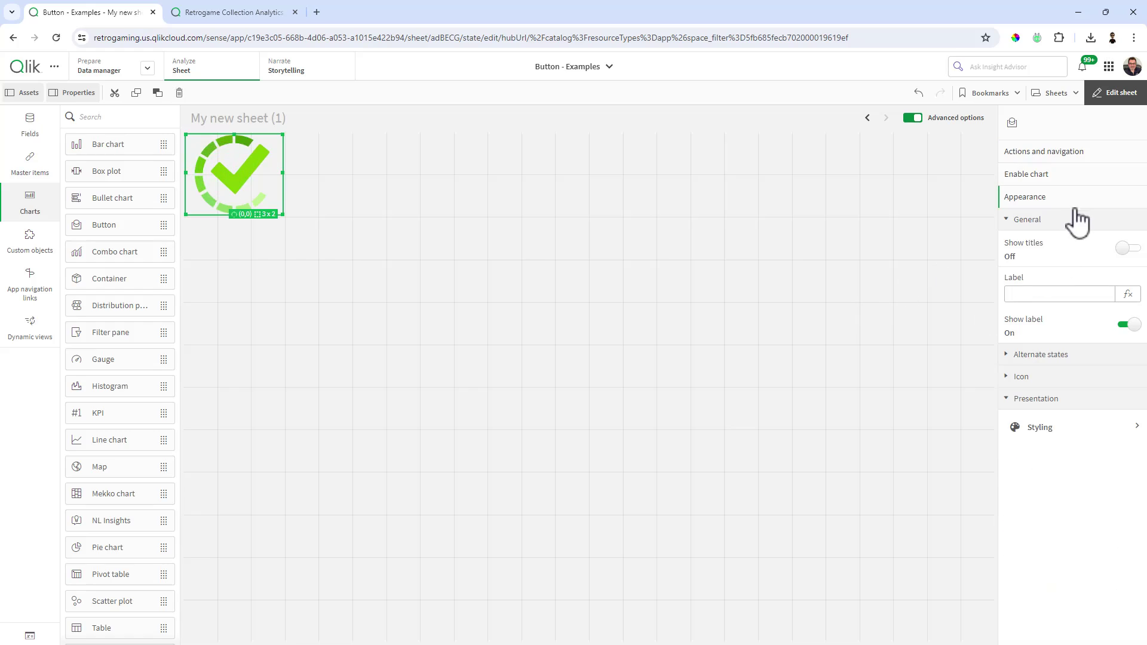
click(1061, 153)
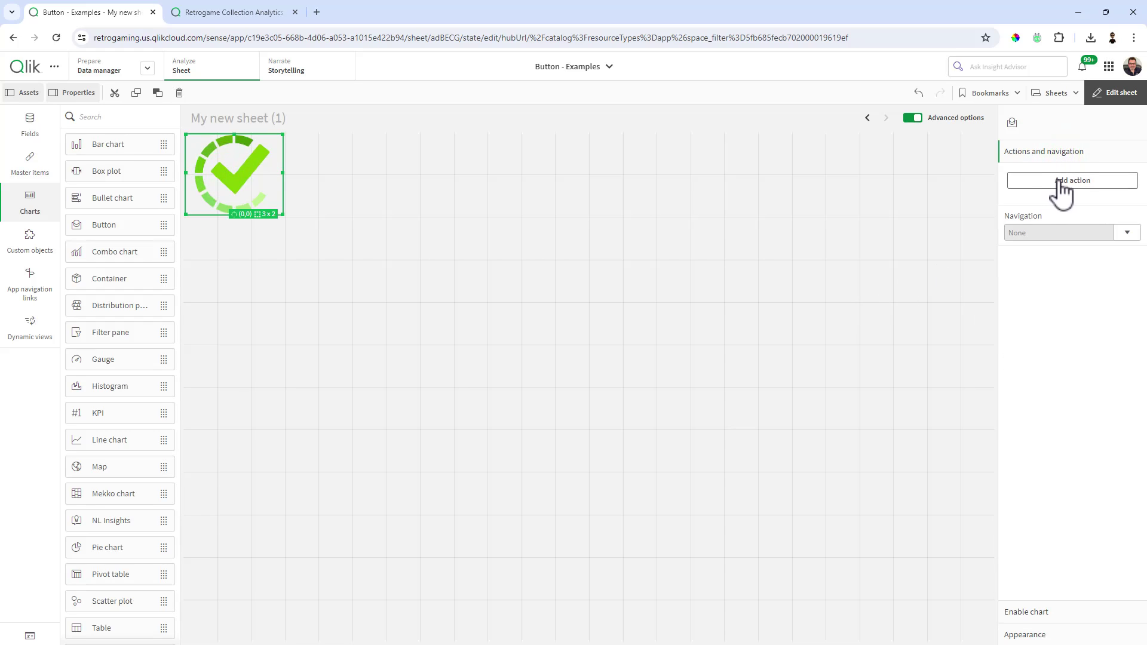
click(1061, 190)
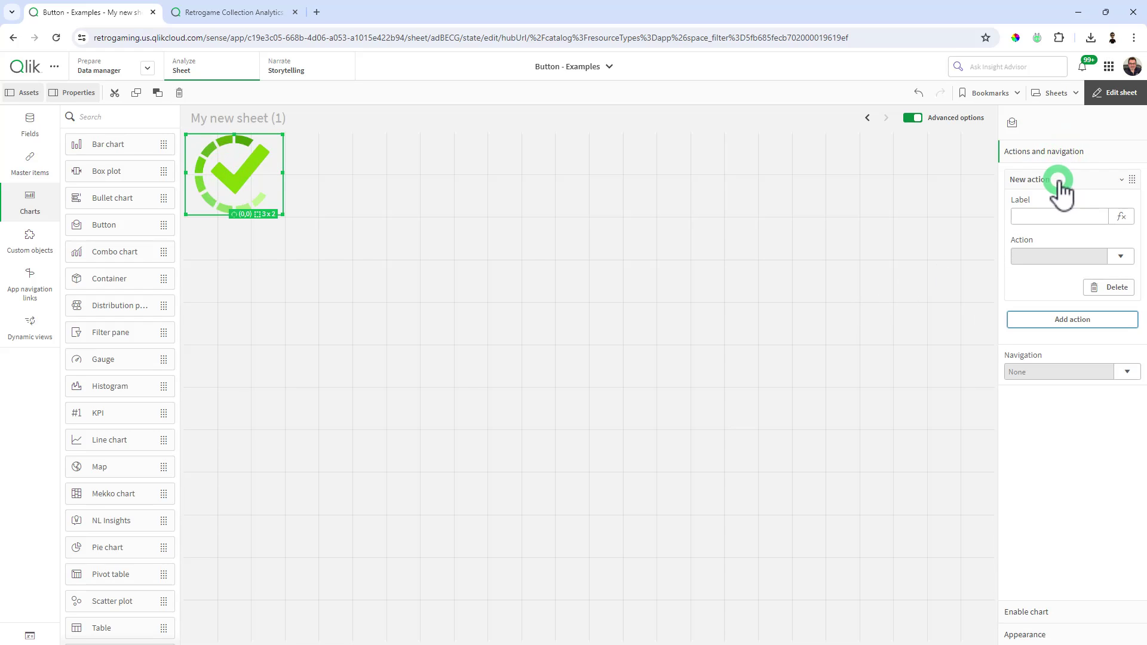
click(1129, 261)
scroll(1123, 329, down, 4)
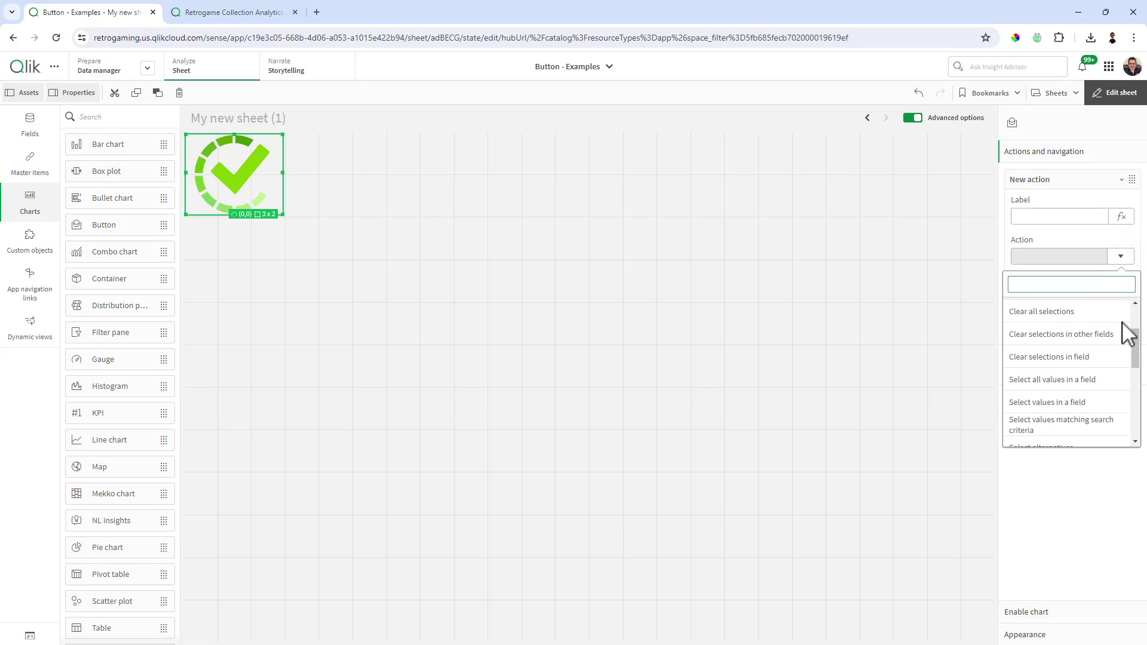
scroll(1128, 333, down, 5)
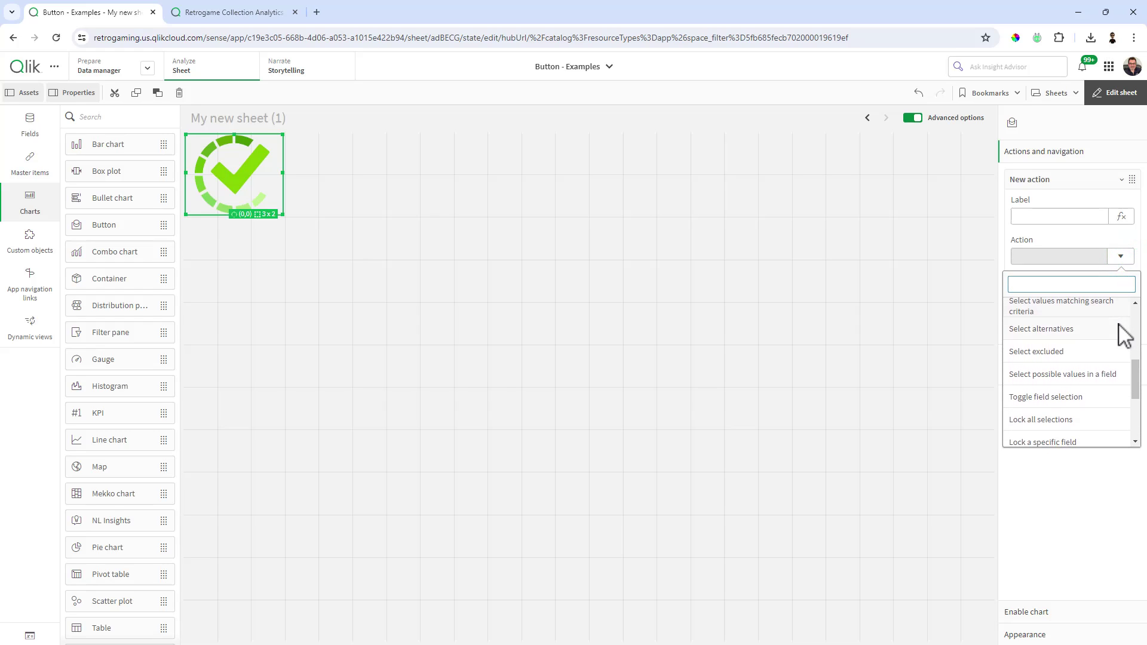
scroll(1120, 335, down, 4)
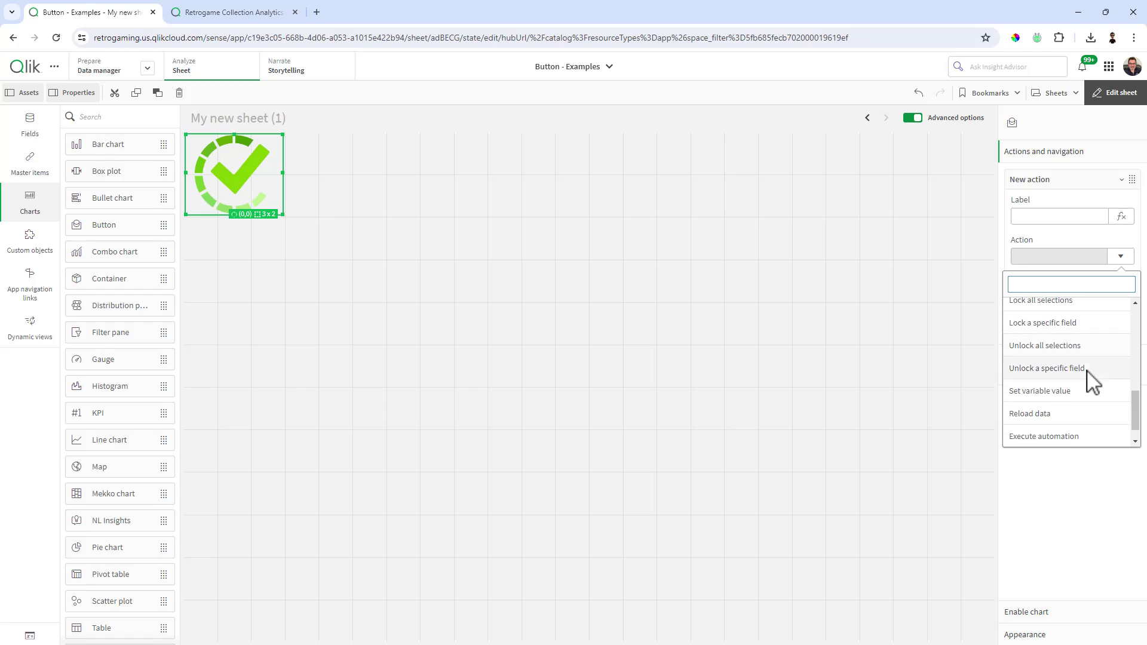
click(1082, 389)
click(1121, 297)
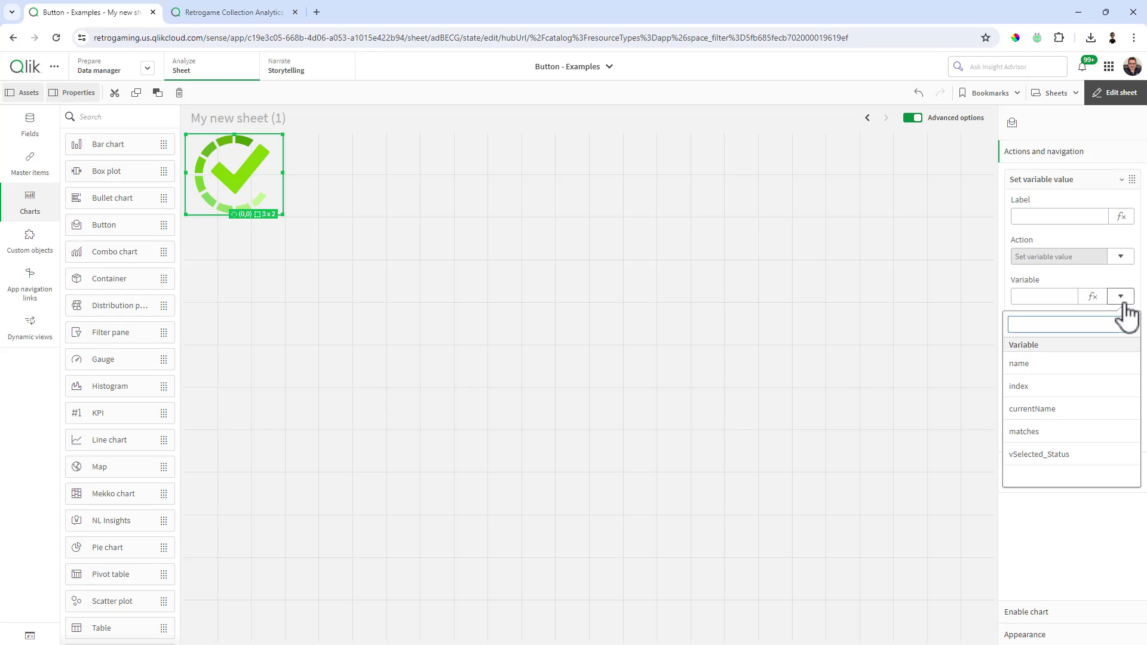
click(1070, 455)
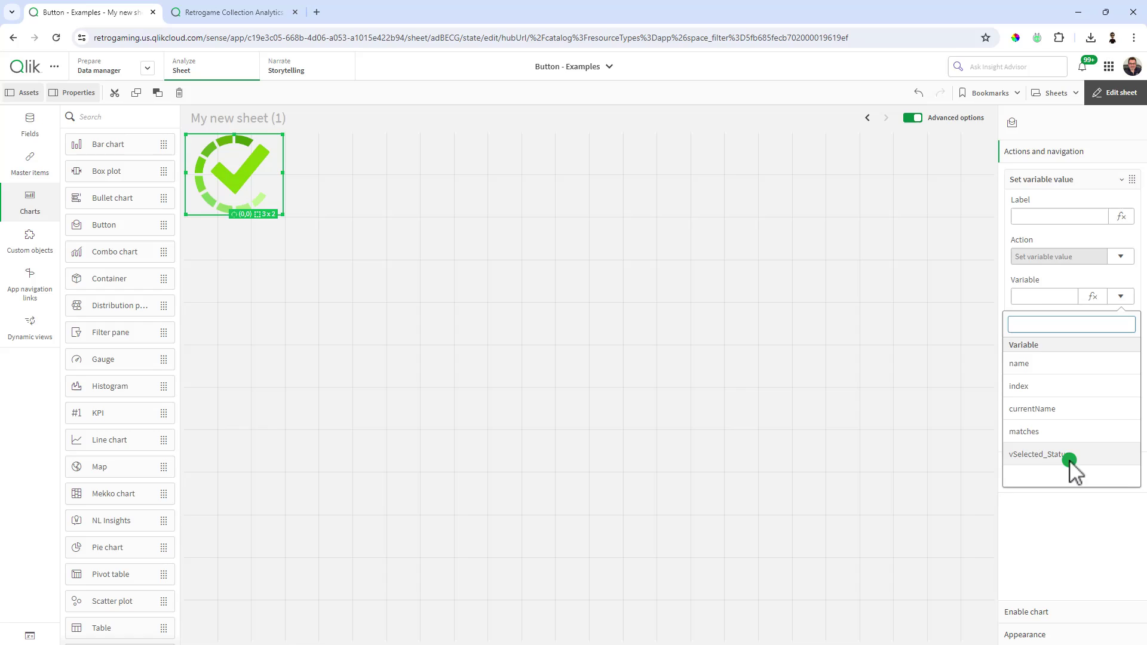
click(1043, 361)
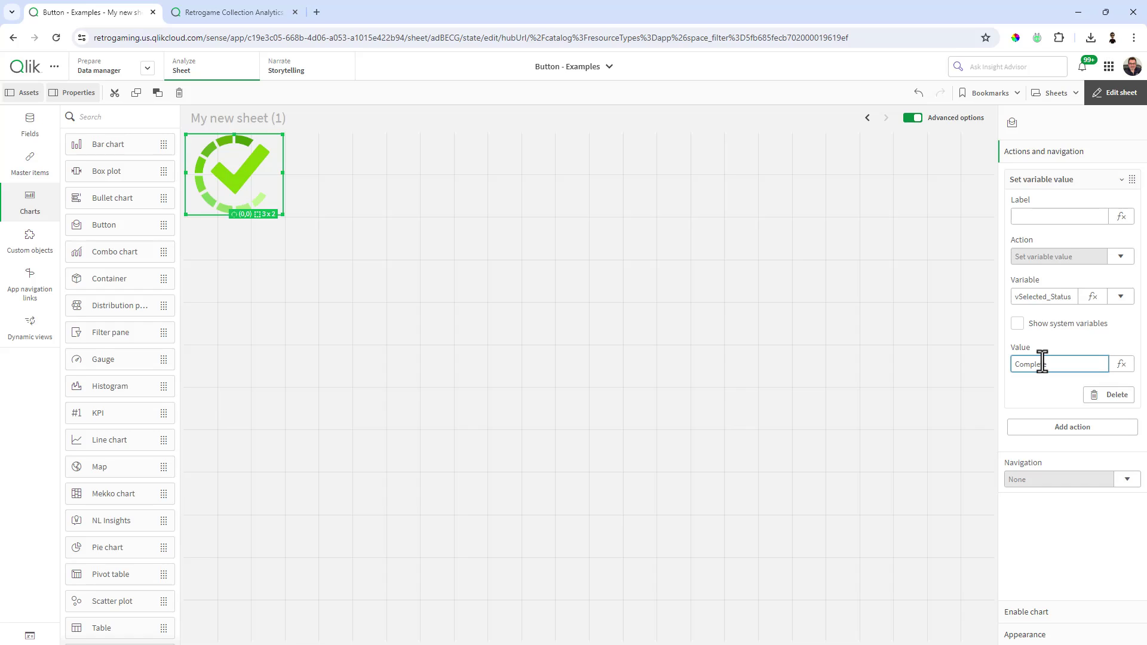
click(1102, 349)
Step: Add a second action selecting the value Complete in the OrderStatus field
click(1073, 428)
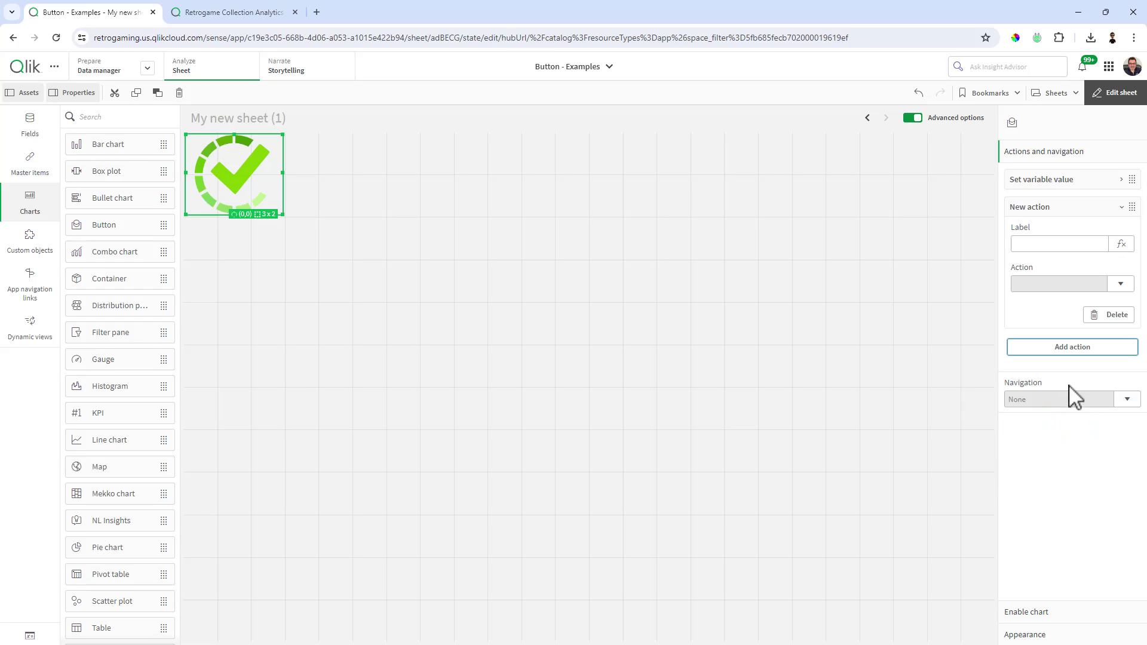
click(1121, 284)
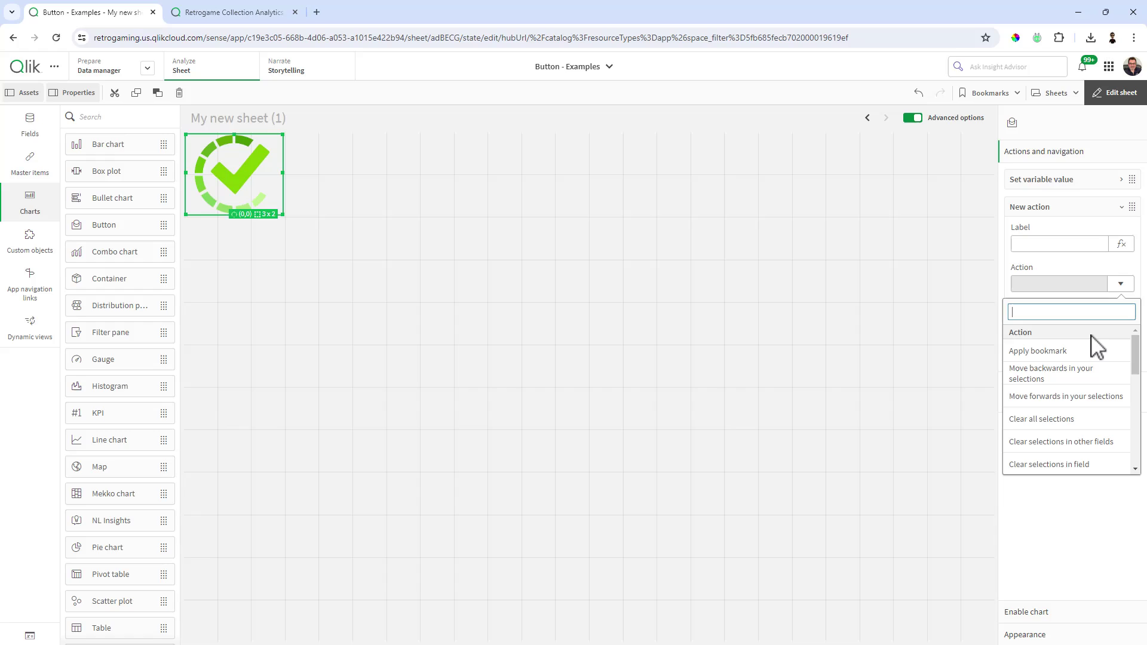
scroll(1086, 400, down, 2)
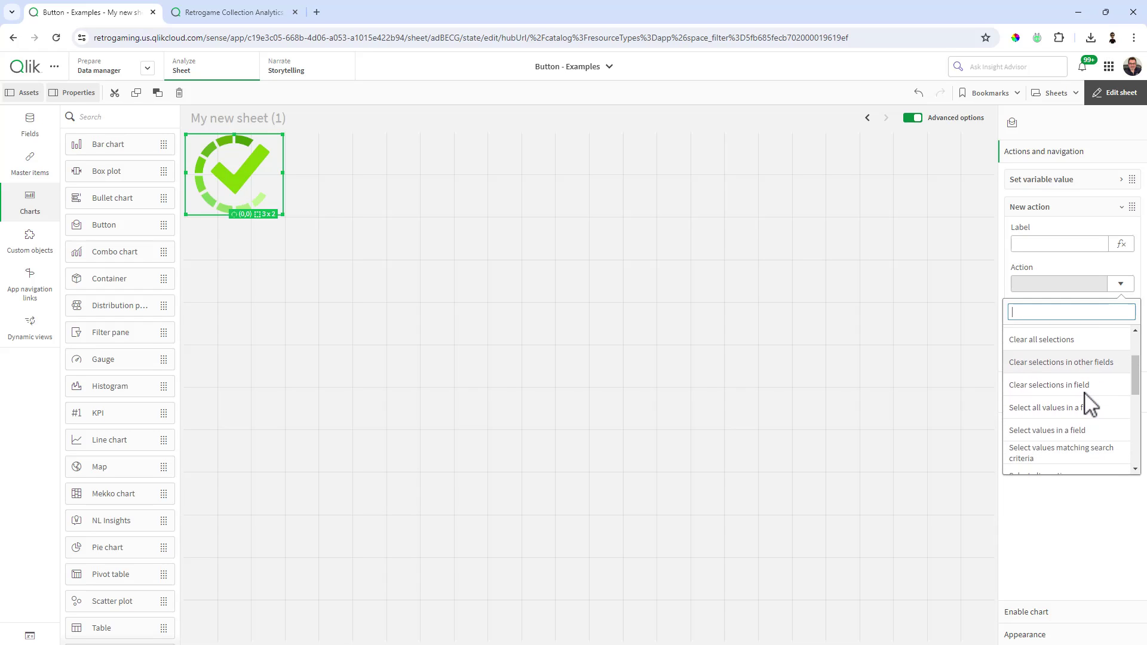
click(1063, 431)
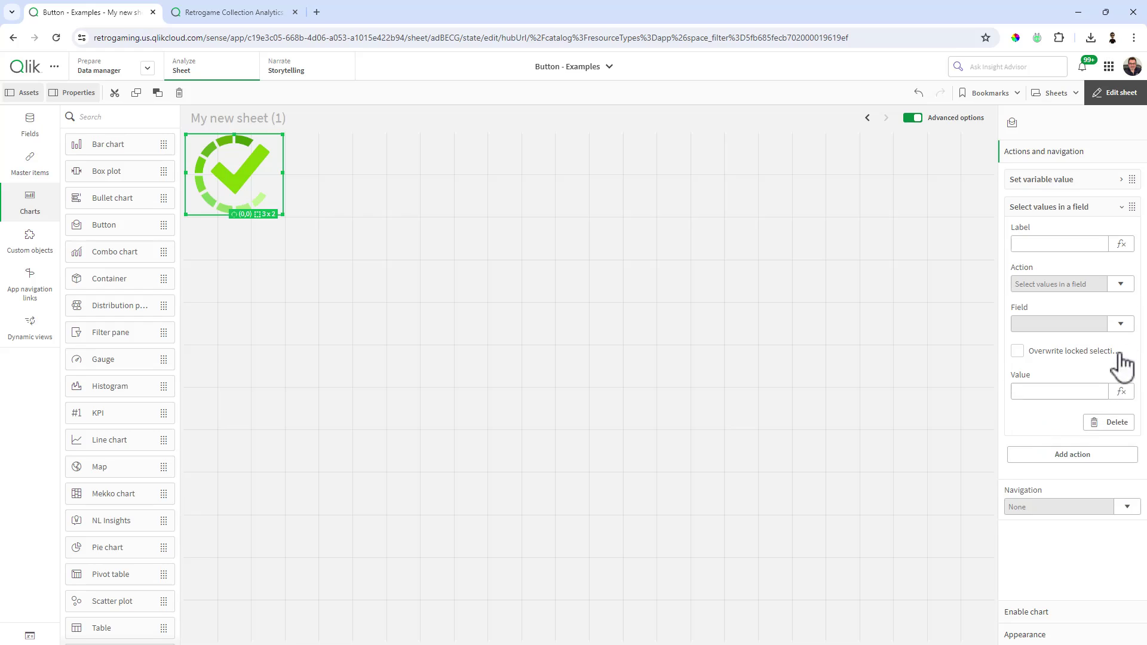
click(1121, 324)
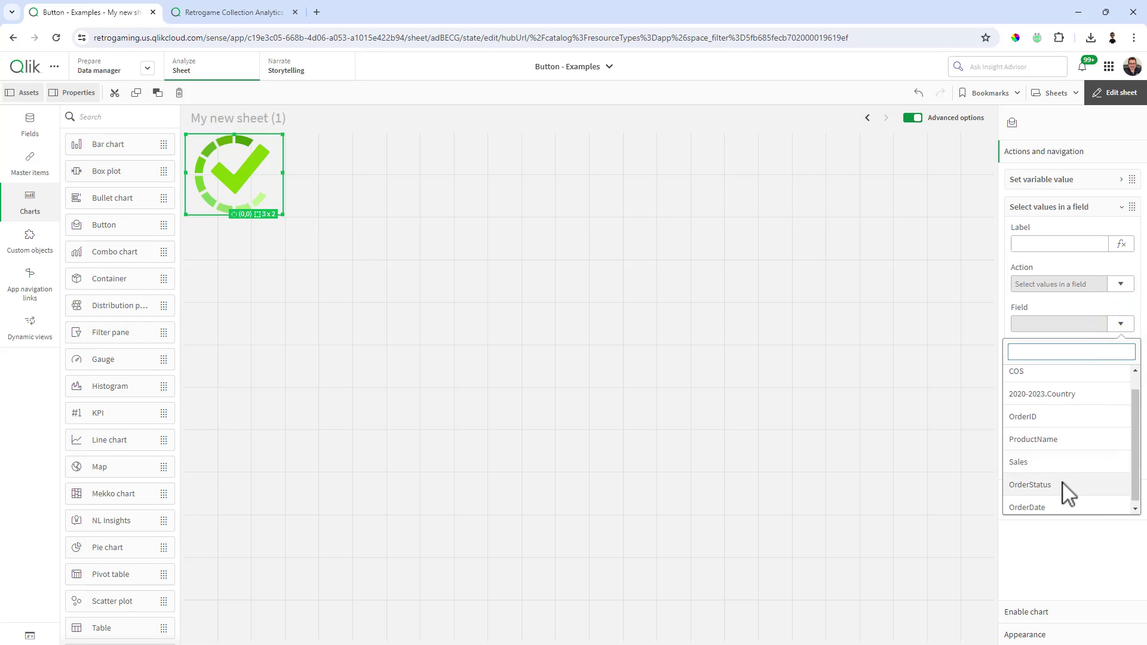
click(1063, 501)
click(1033, 391)
text(Complete)
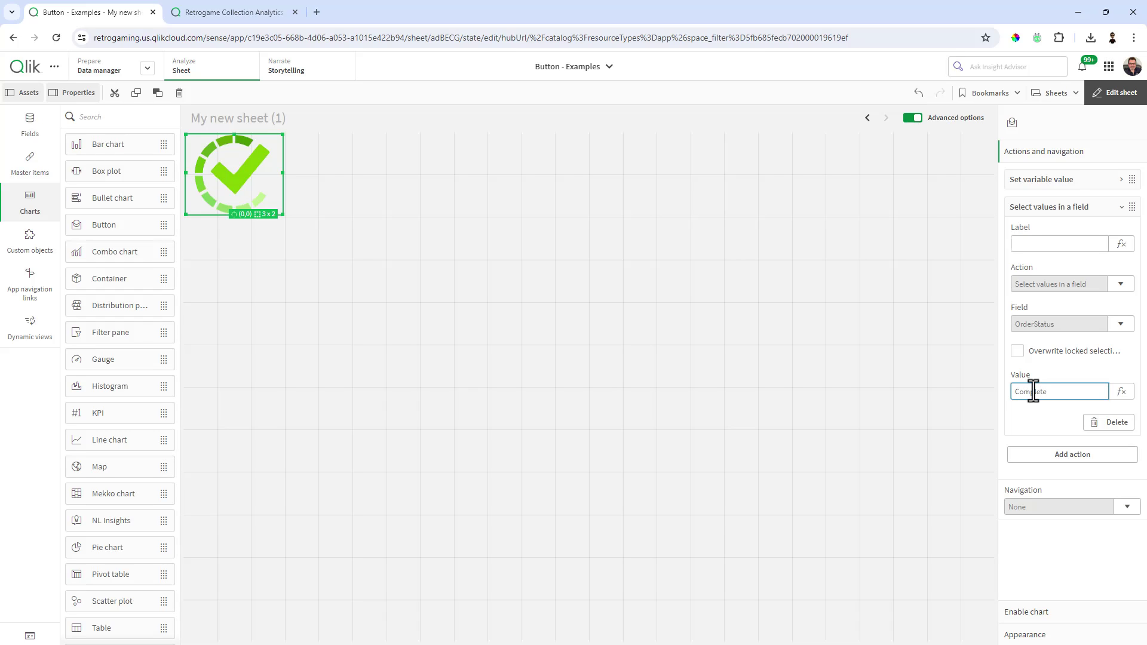
click(903, 355)
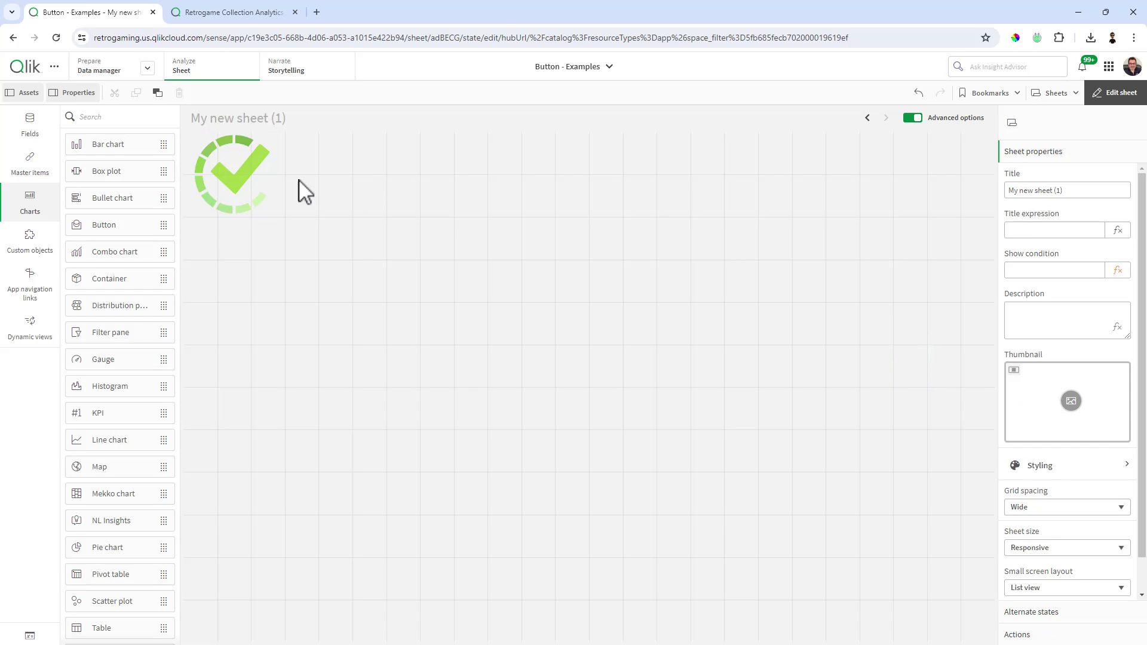
click(264, 184)
Step: Copy the OrderStatus filter pane from My new sheet into My new sheet (1)
click(1054, 94)
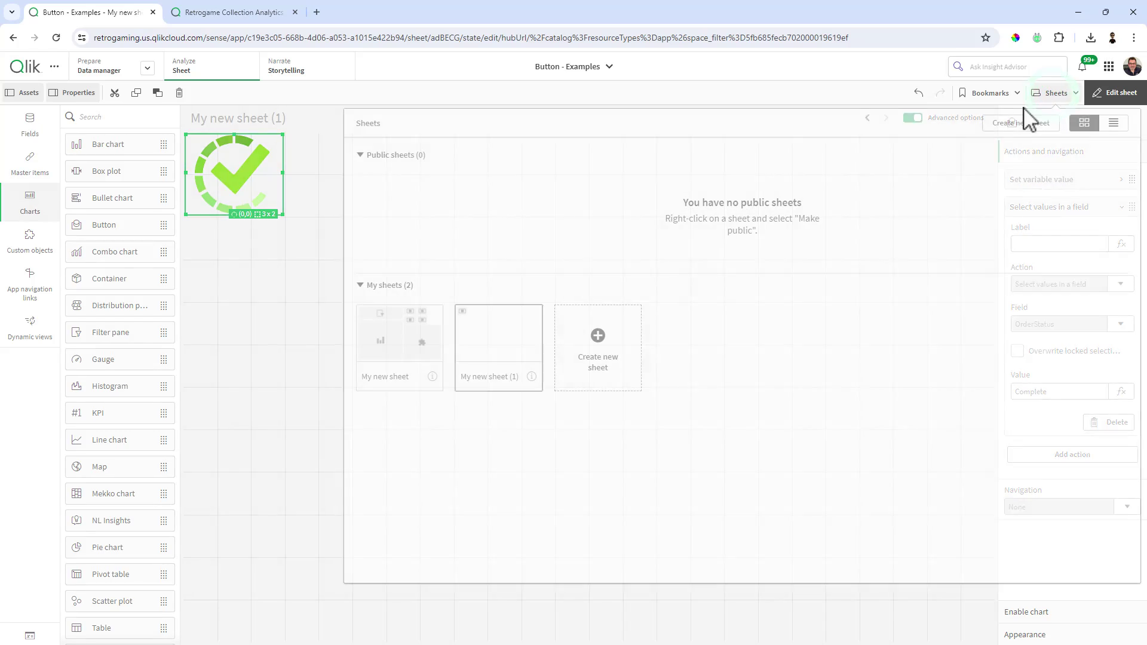
click(502, 340)
click(1051, 94)
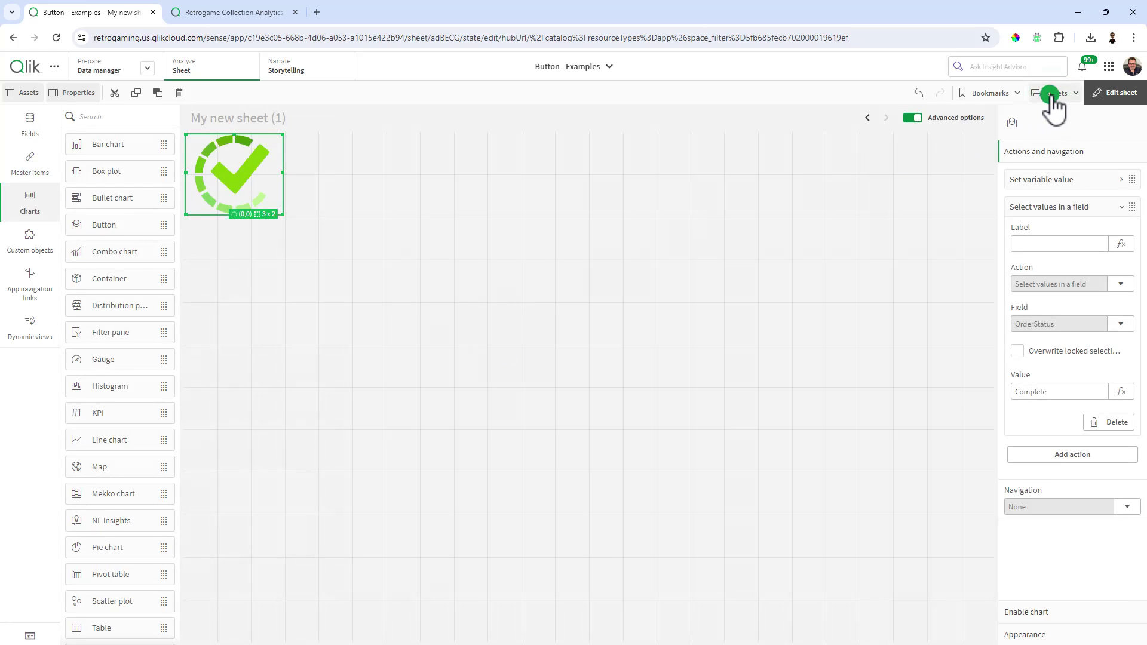
click(403, 346)
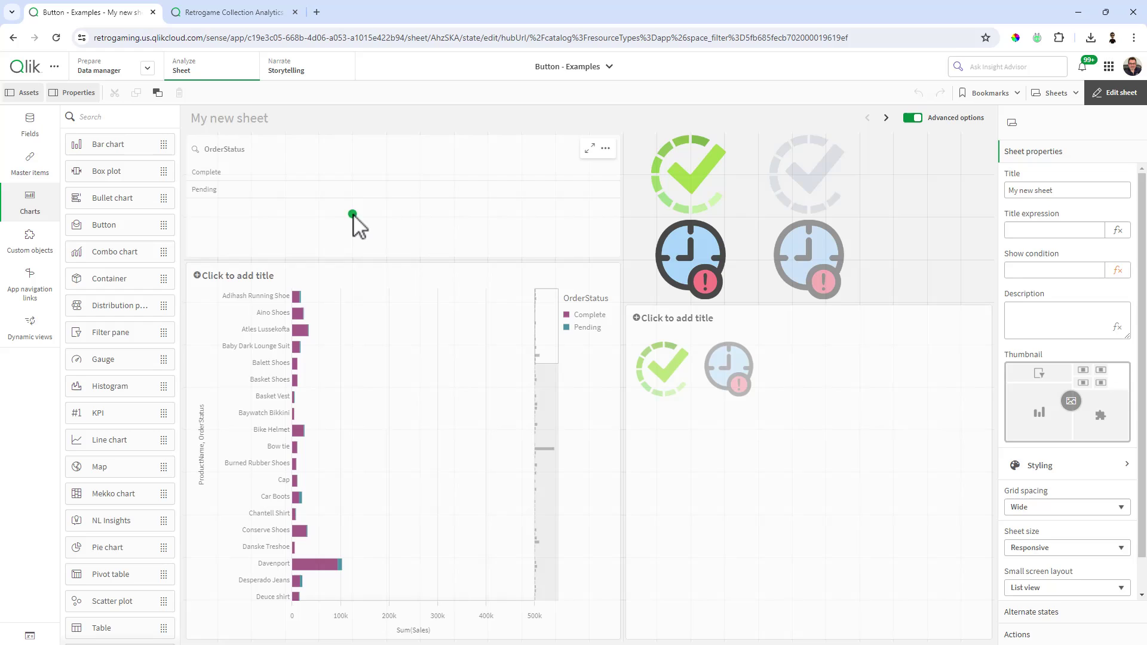
click(352, 215)
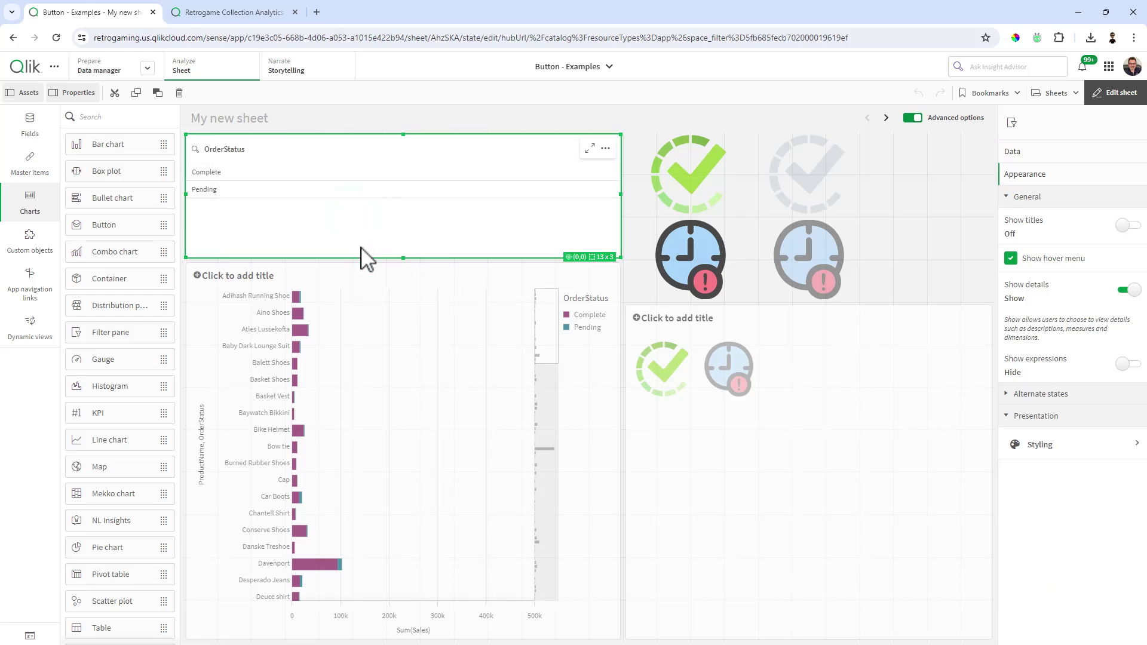
click(1051, 93)
click(526, 335)
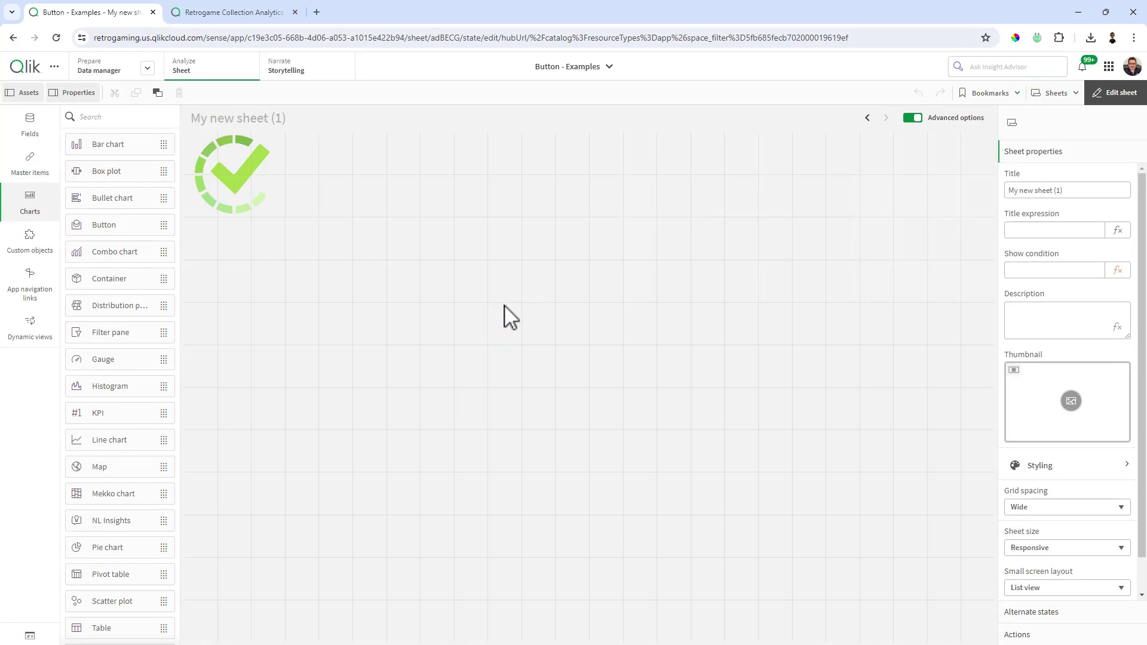
click(747, 222)
Step: Copy the sales bar chart from My new sheet into My new sheet (1)
click(1051, 94)
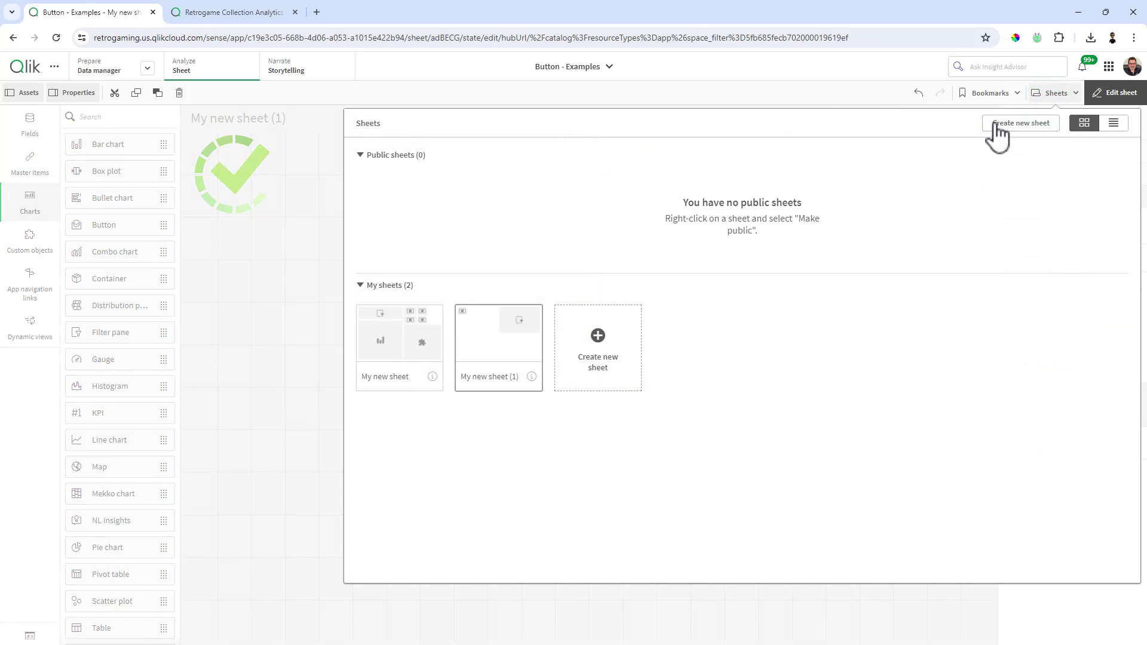
click(408, 335)
click(340, 377)
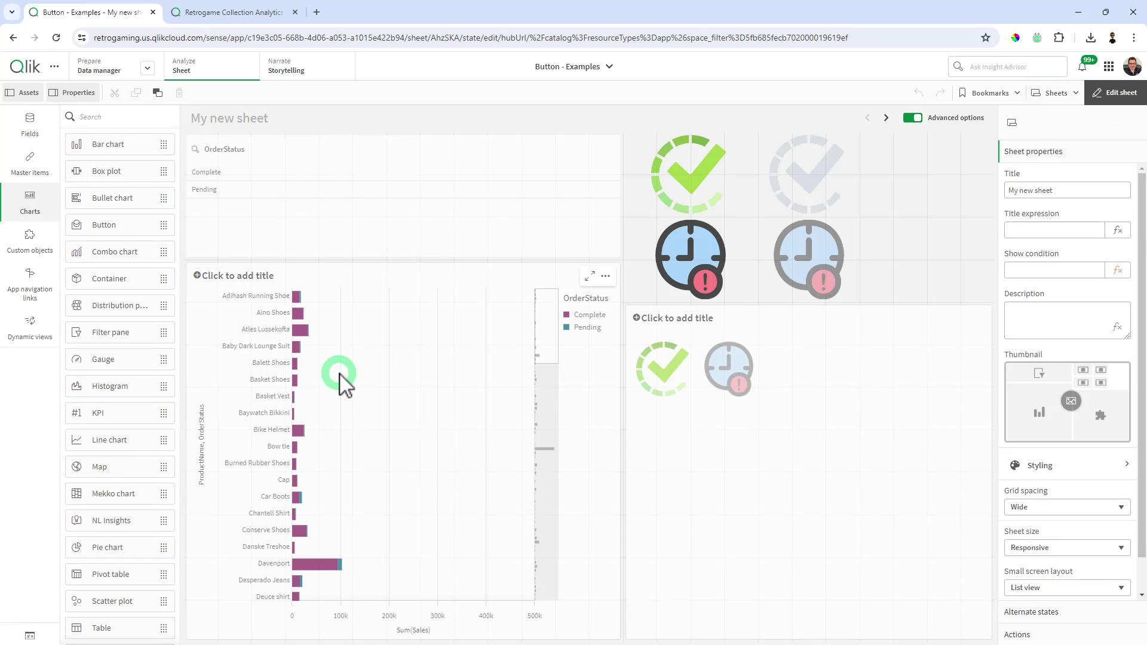
click(933, 168)
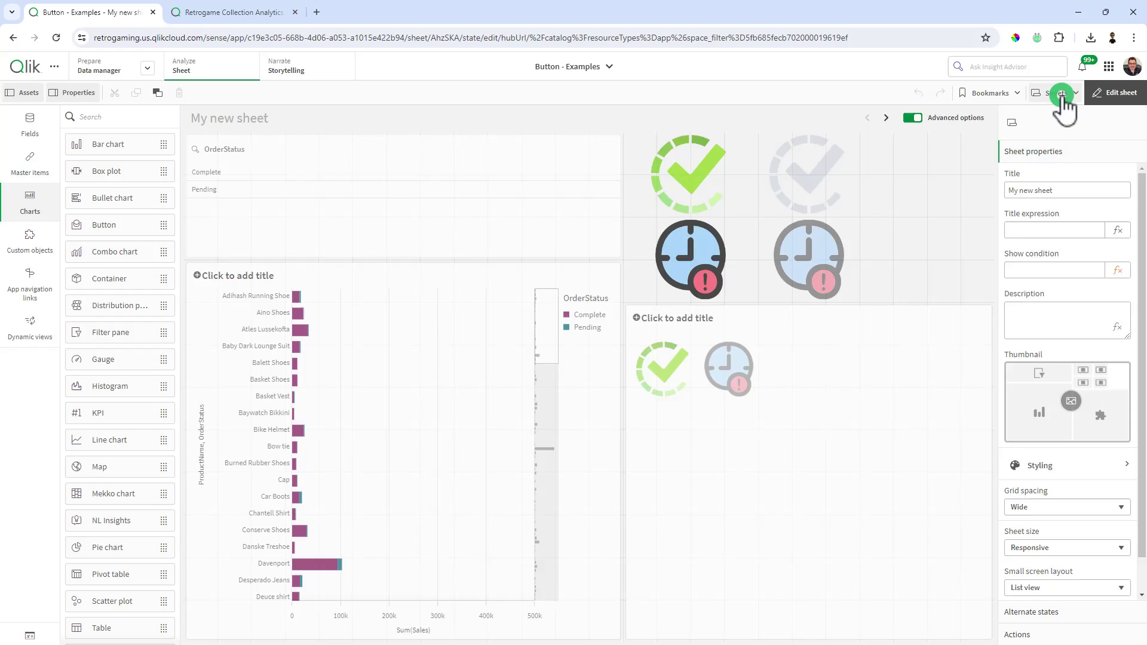
click(1056, 93)
click(502, 359)
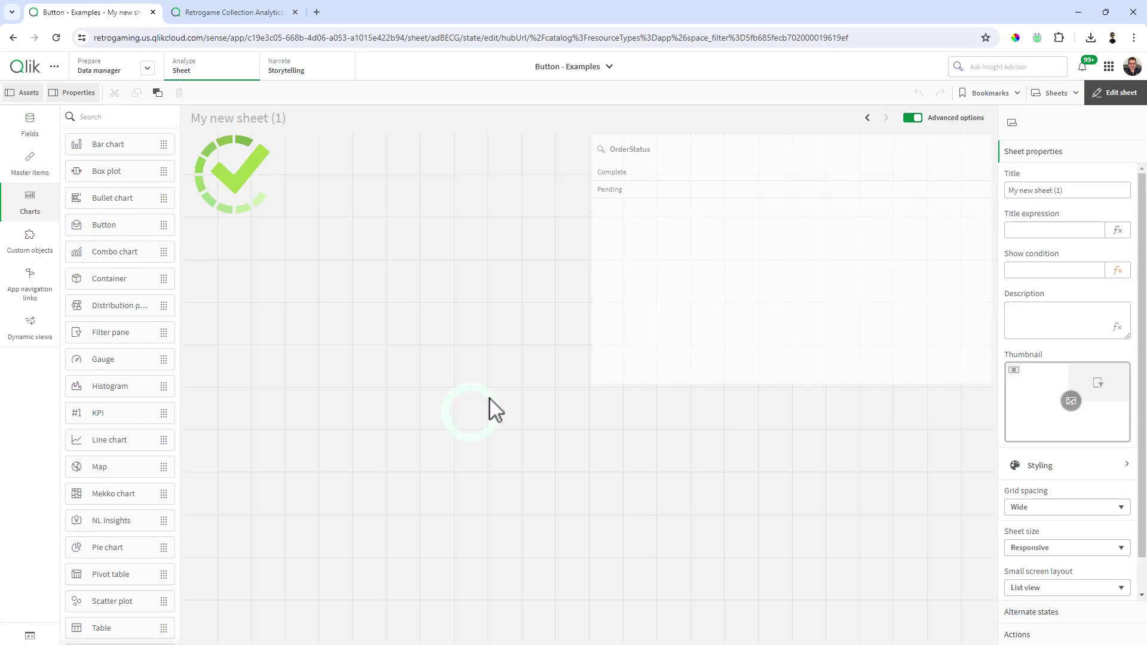
Step: Position and resize the filter pane directly under the checkmark button, out to the left edge
drag(715, 312, 344, 295)
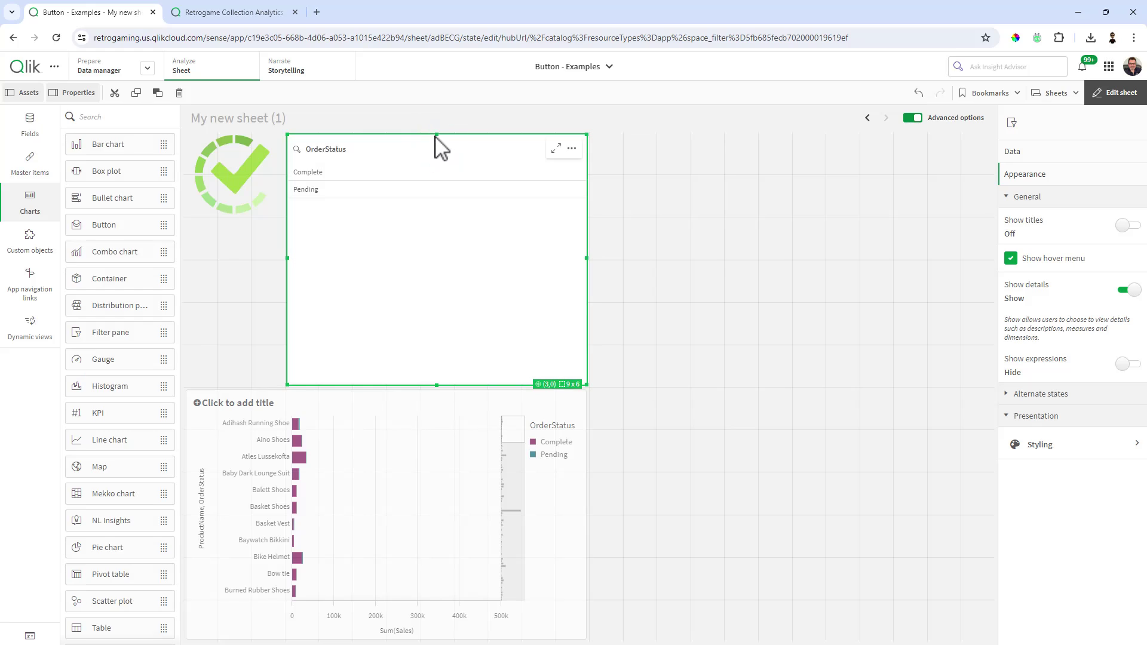
drag(437, 135, 427, 220)
drag(294, 301, 215, 312)
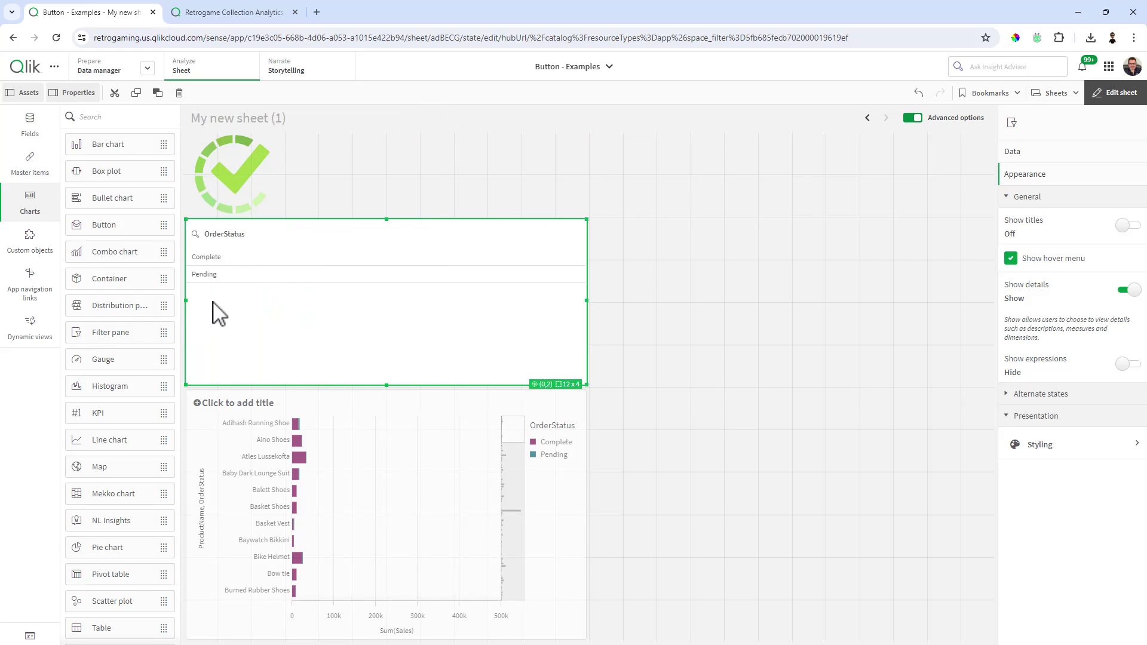
click(1115, 93)
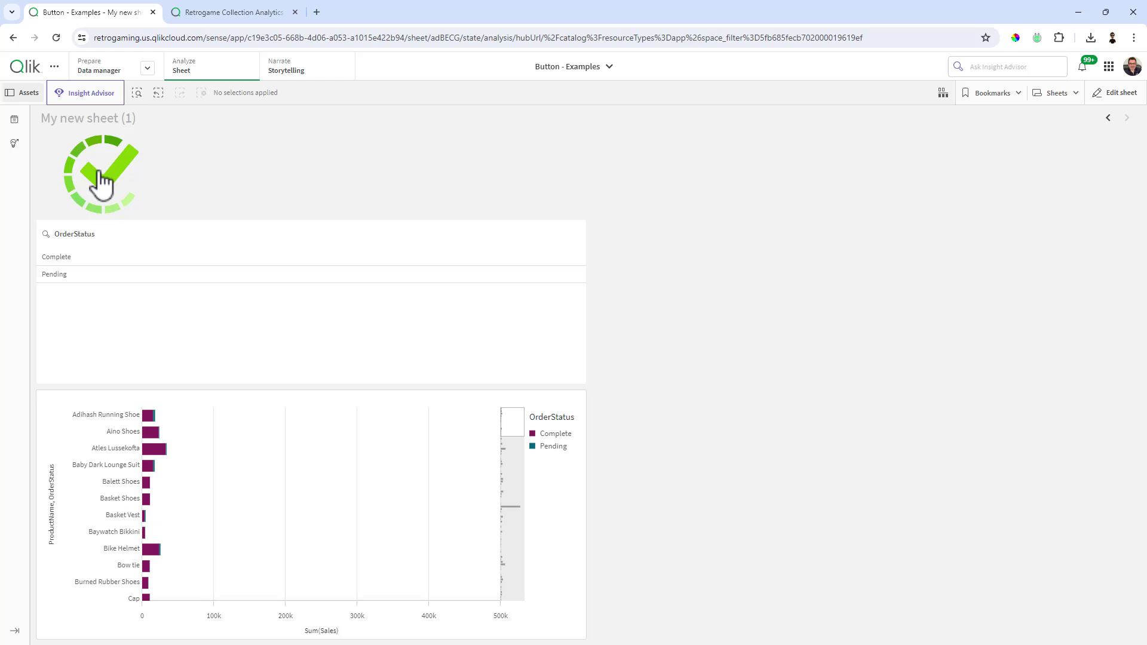
click(102, 183)
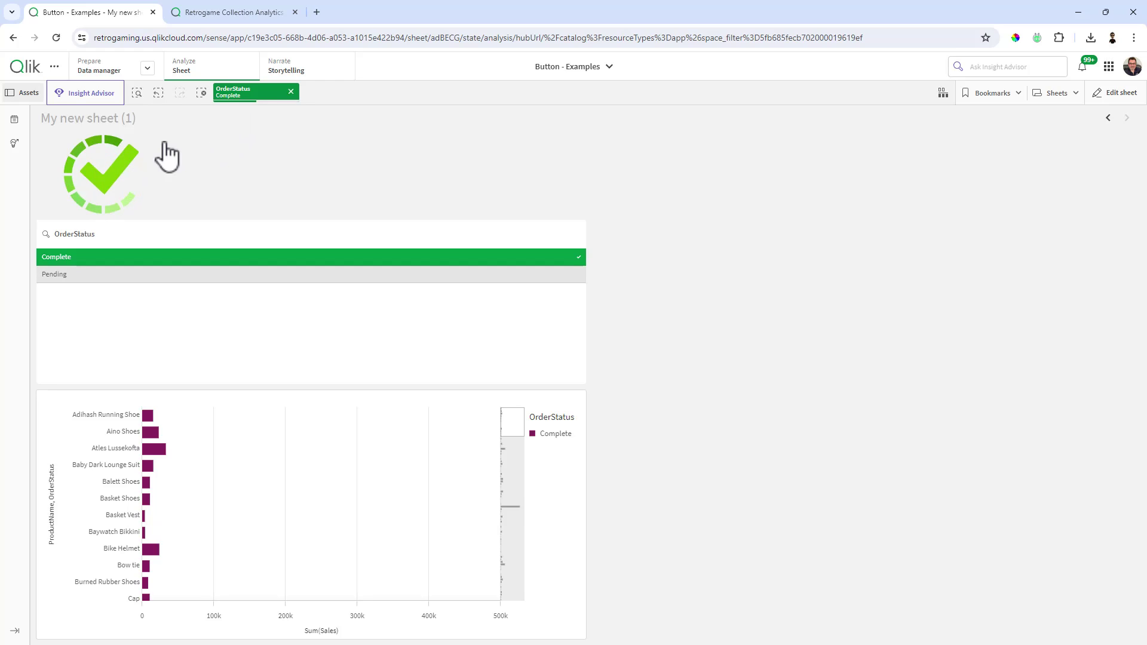
click(120, 169)
click(291, 92)
click(1113, 95)
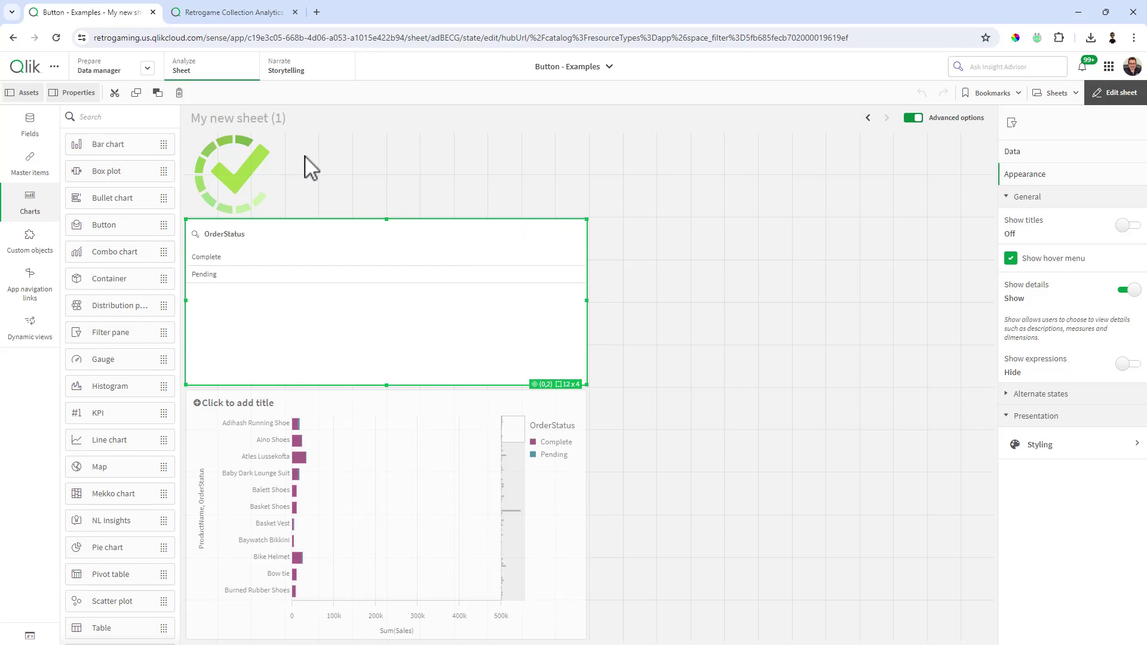
Step: Paste a copy of the checkmark button beside the original and resize it to 3x2
click(252, 175)
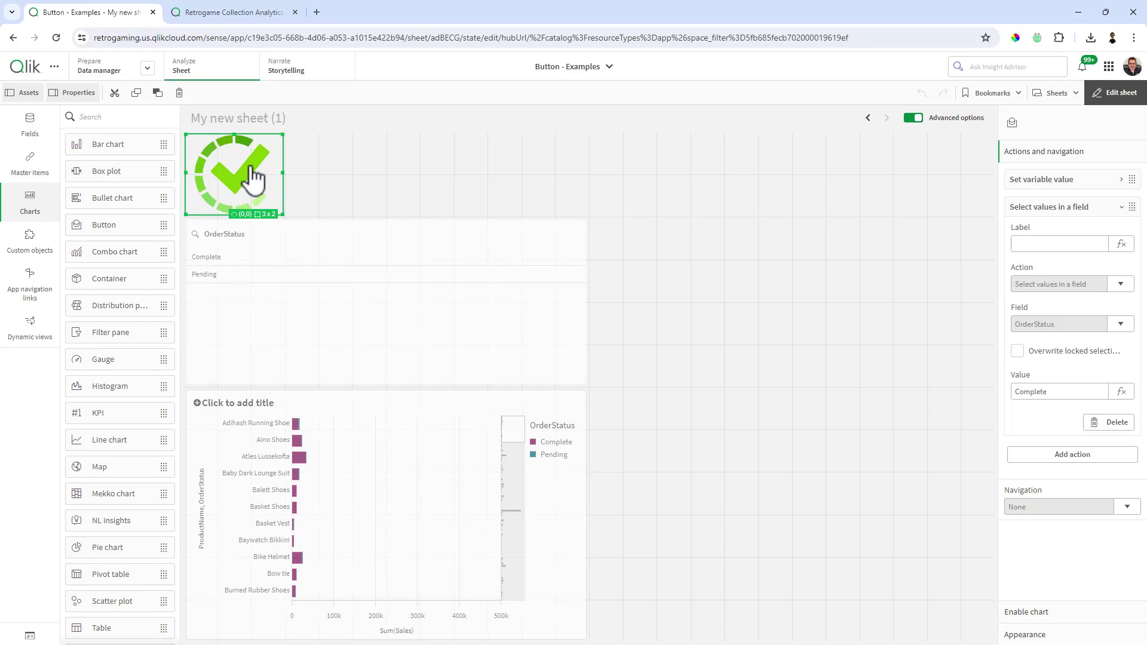
click(318, 171)
key(ctrl+v)
drag(645, 236, 395, 149)
drag(586, 172, 398, 175)
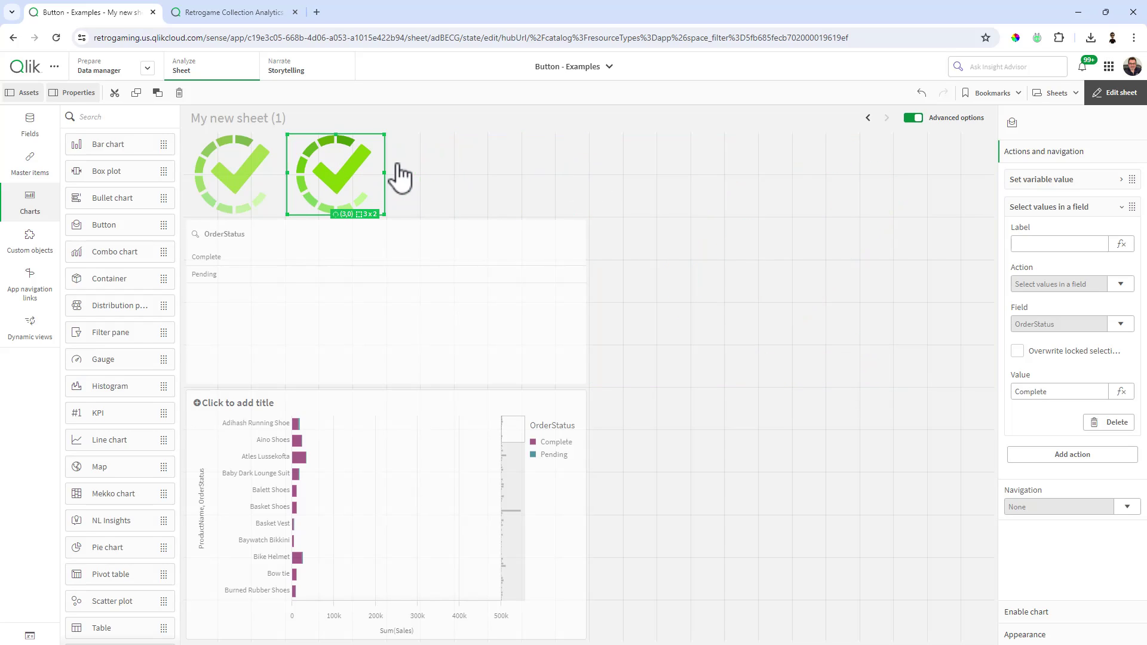
click(1054, 208)
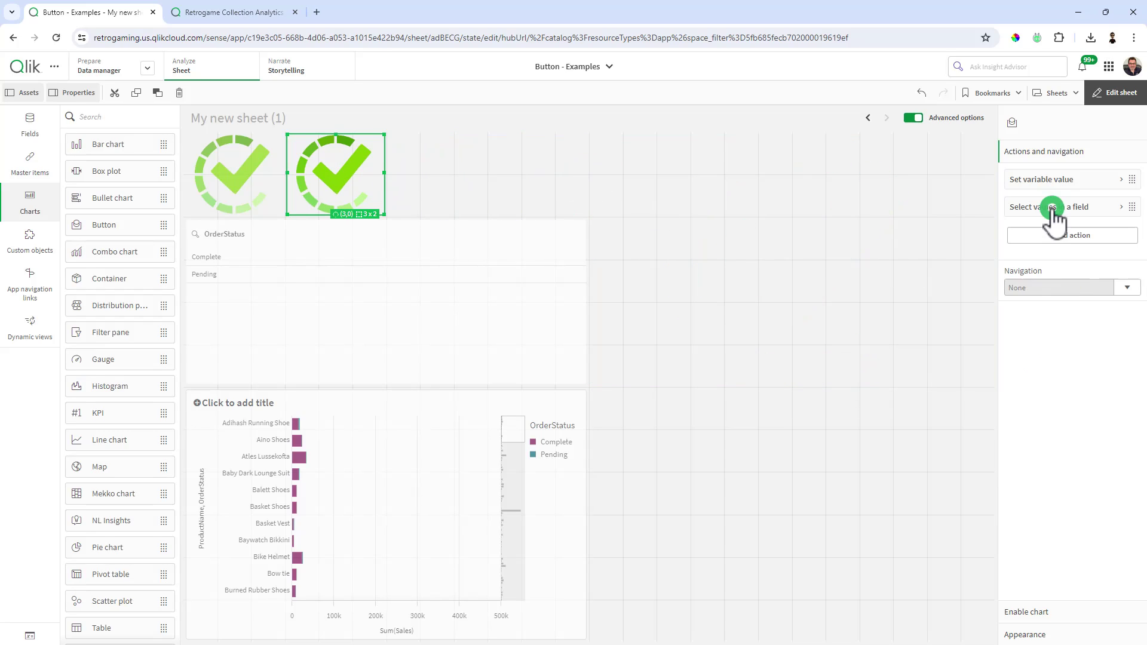
Step: Replace the copy's chart background image with not_active_complete.png
click(1038, 635)
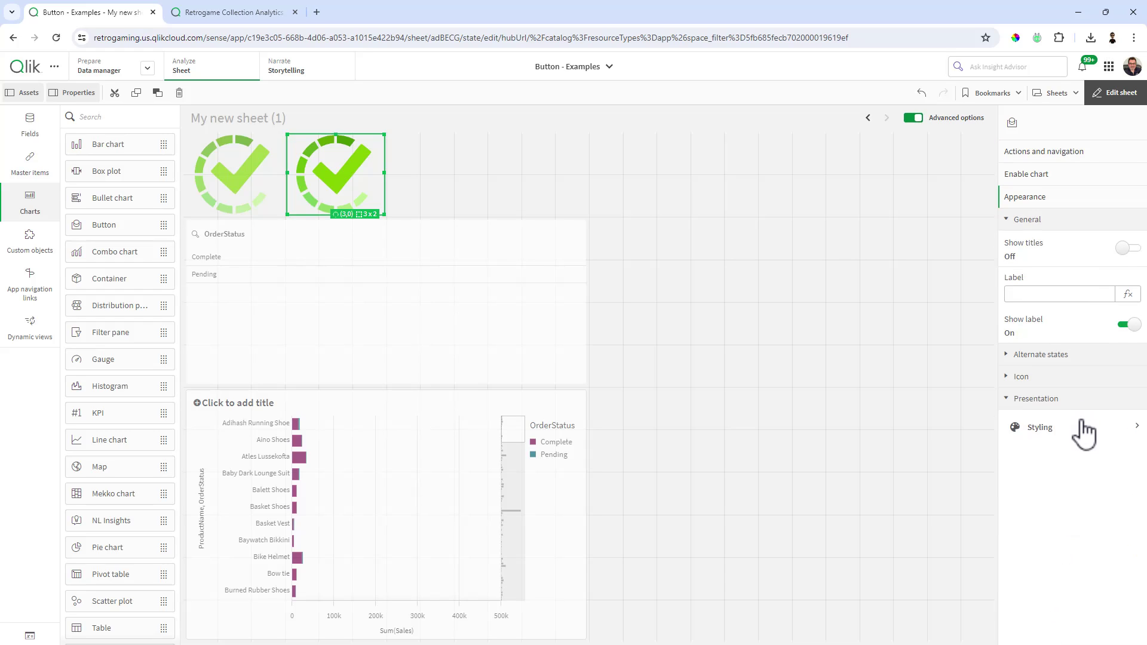
click(1082, 435)
click(1078, 145)
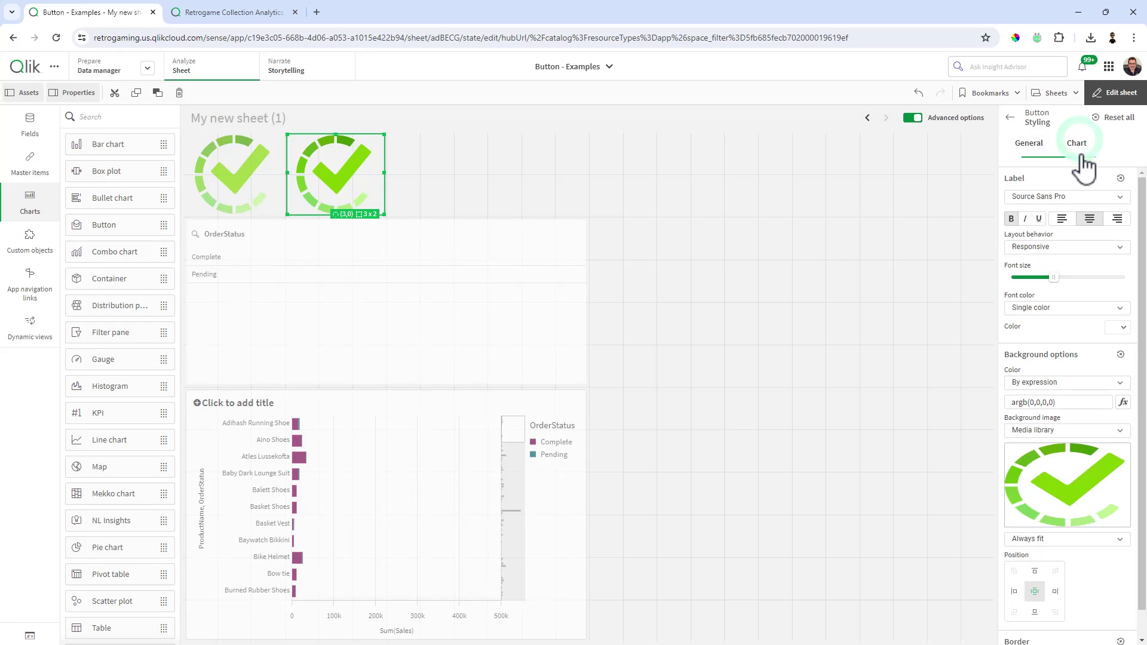
click(1116, 456)
click(1018, 456)
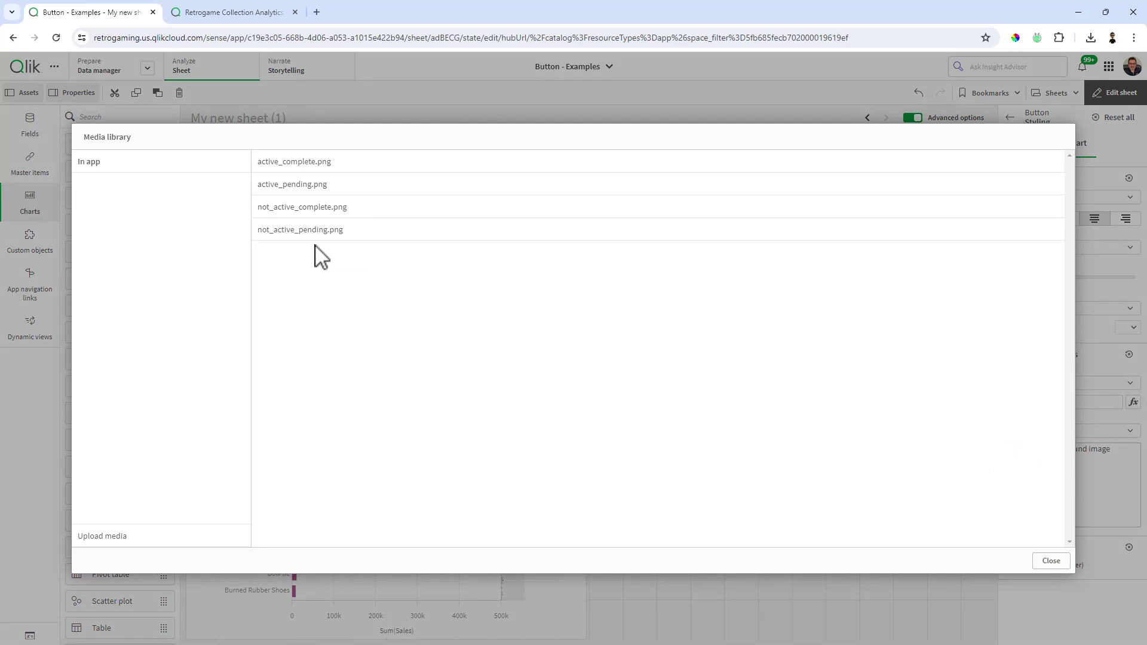
click(303, 208)
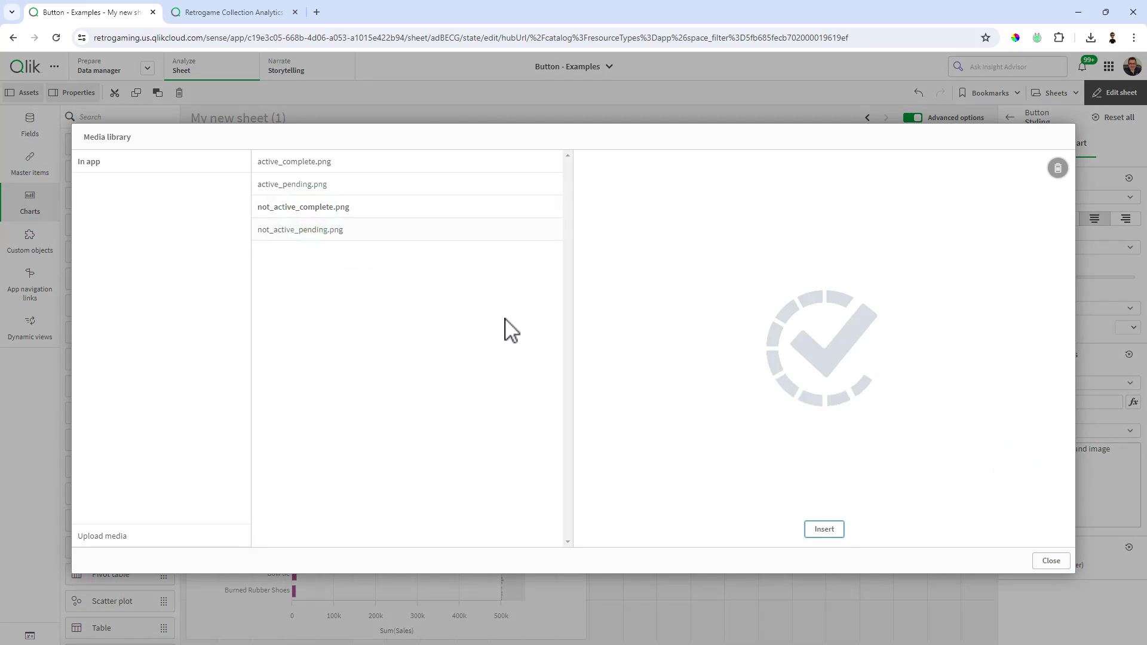
click(828, 530)
click(615, 303)
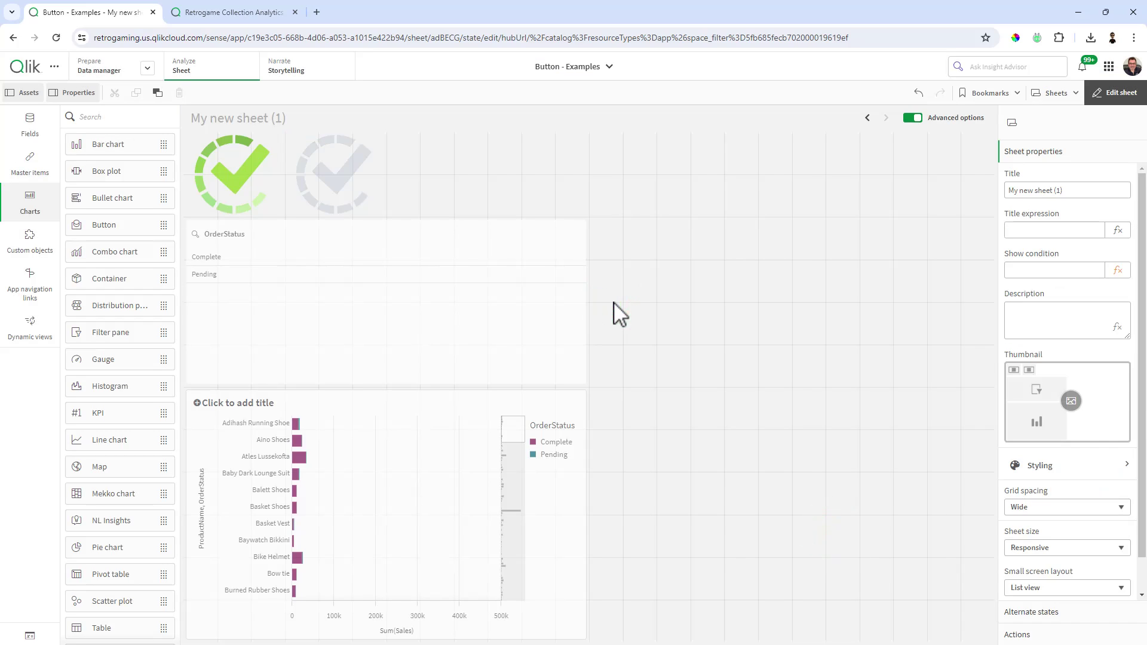
Step: Duplicate the grey check button and place the copy beside it, sized 4x2
click(326, 182)
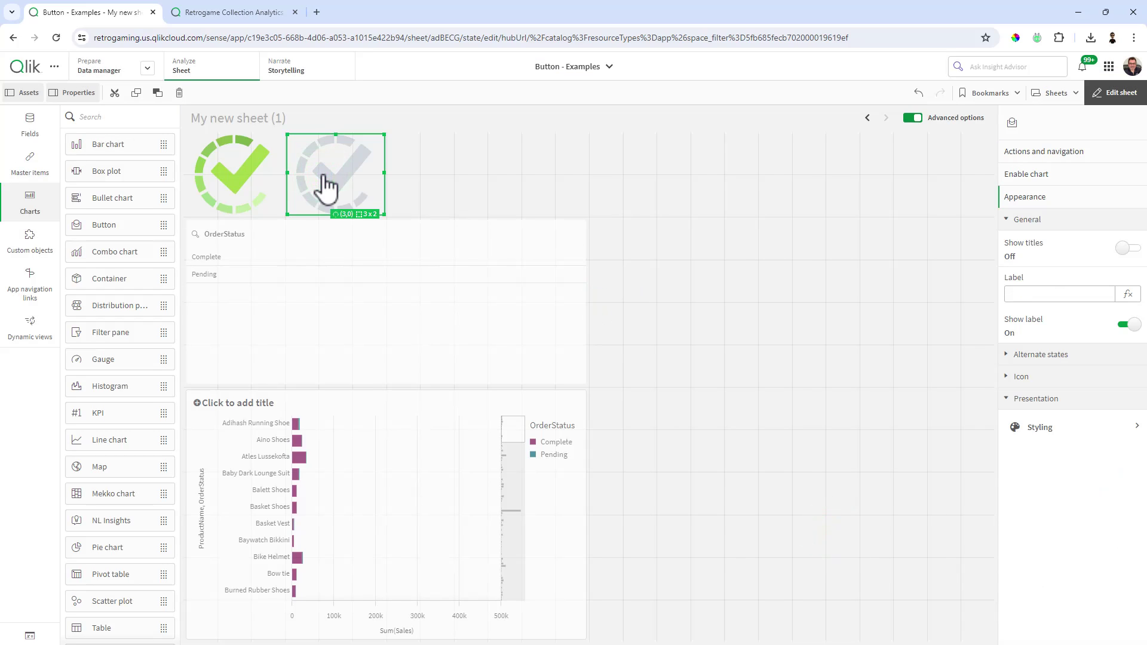
key(ctrl+c)
key(ctrl+v)
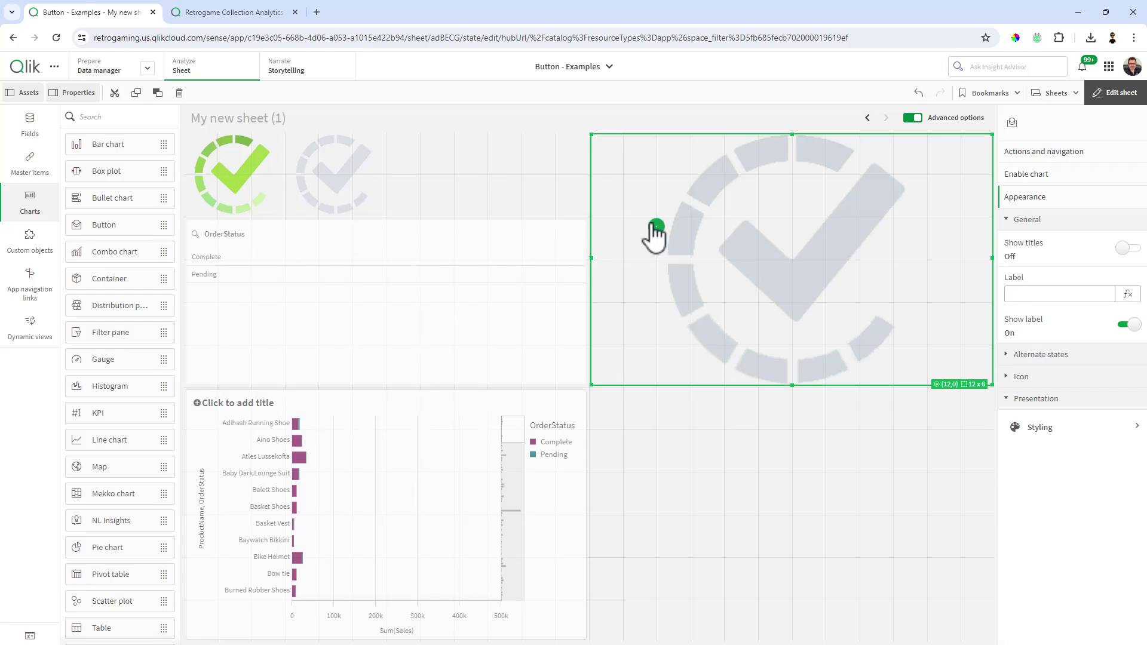
drag(653, 230, 478, 181)
drag(586, 174, 519, 174)
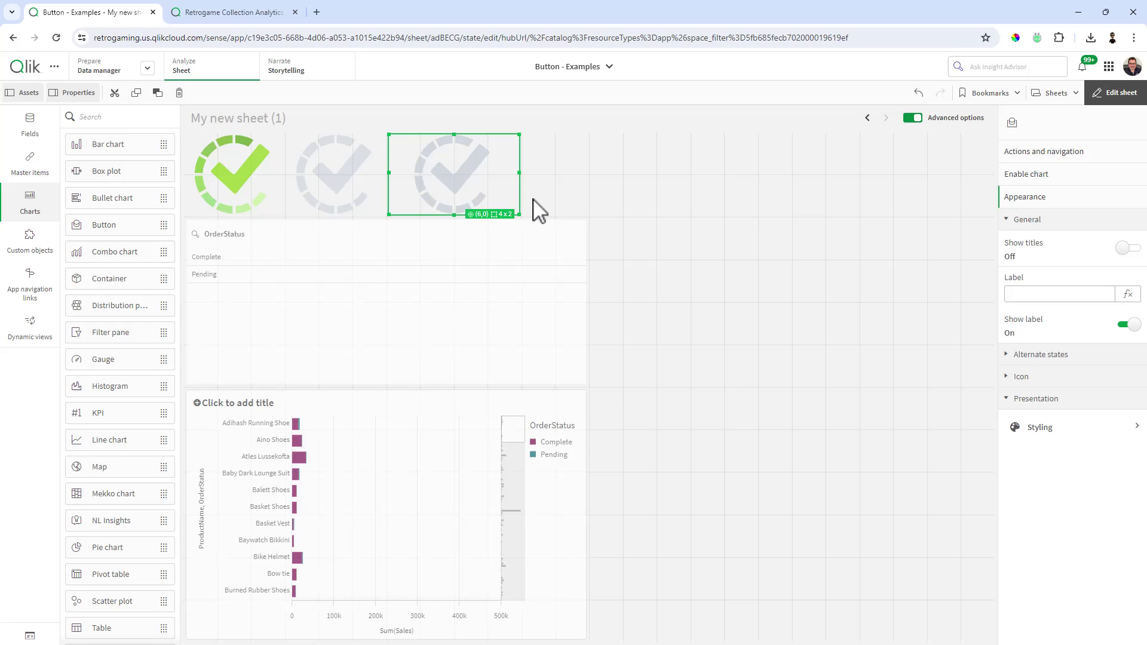
Step: Replace the new button's background image with active_pending.png from the media library
click(1050, 427)
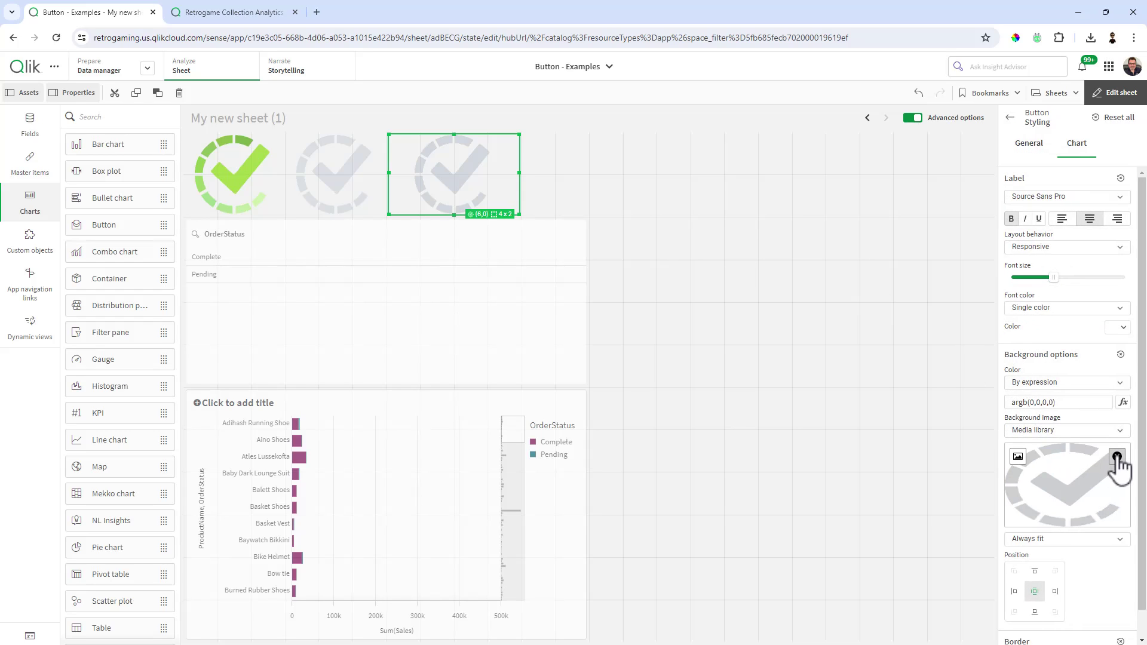
click(1116, 458)
click(1019, 456)
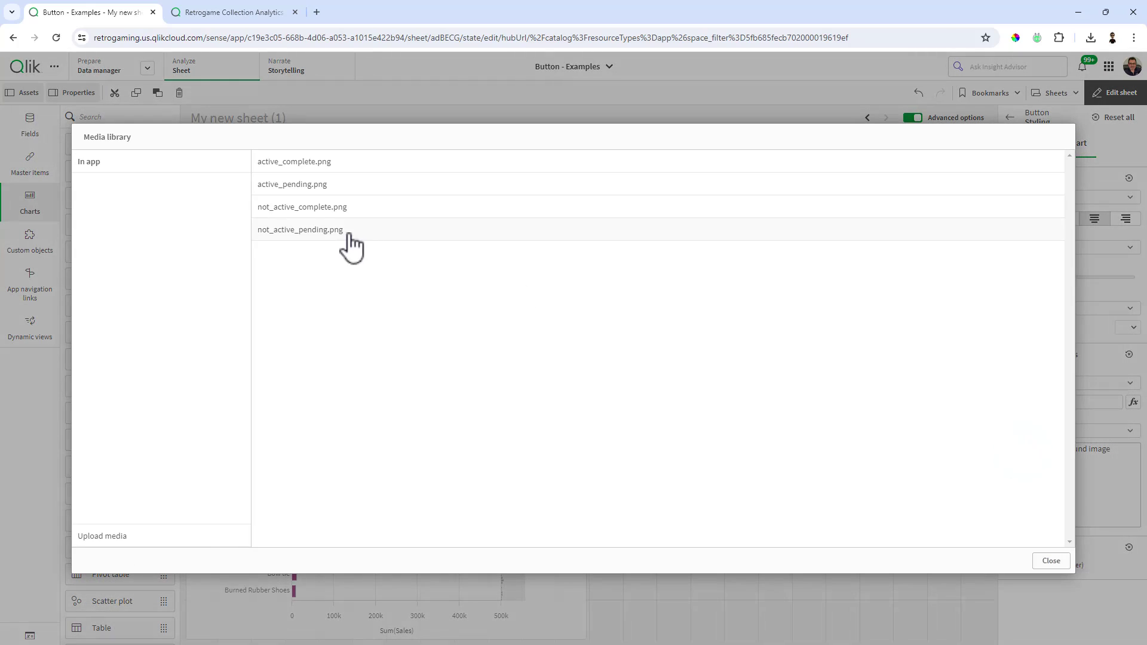
click(311, 197)
click(827, 530)
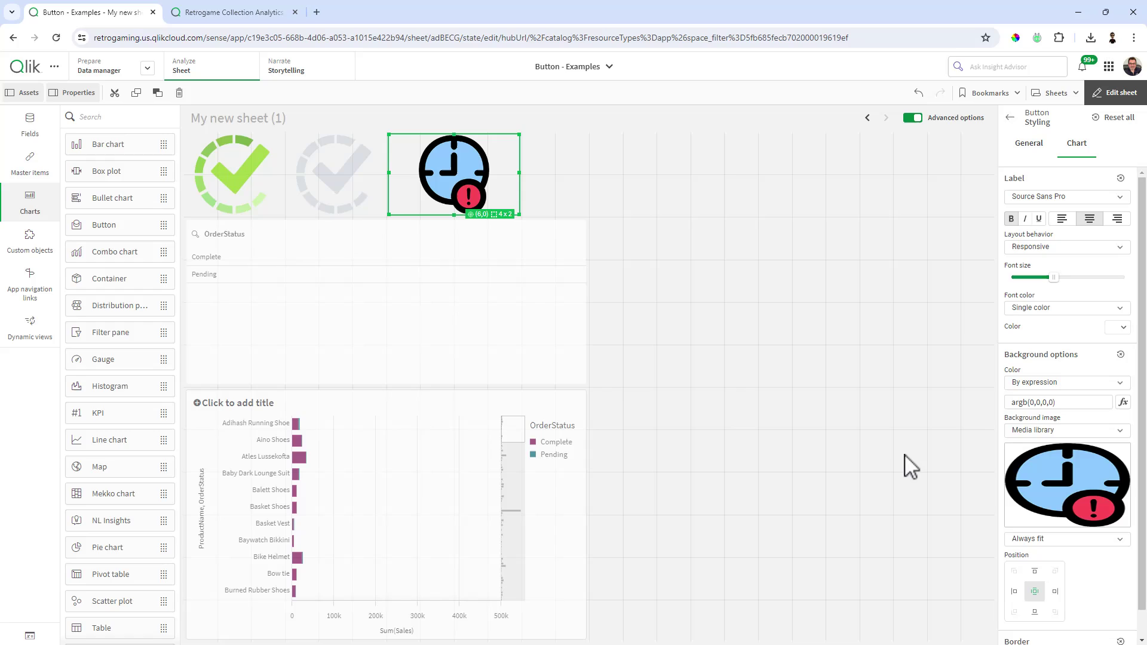
Step: Revise the Value fields of its OrderStatus selection and status variable actions for Pending
click(1021, 119)
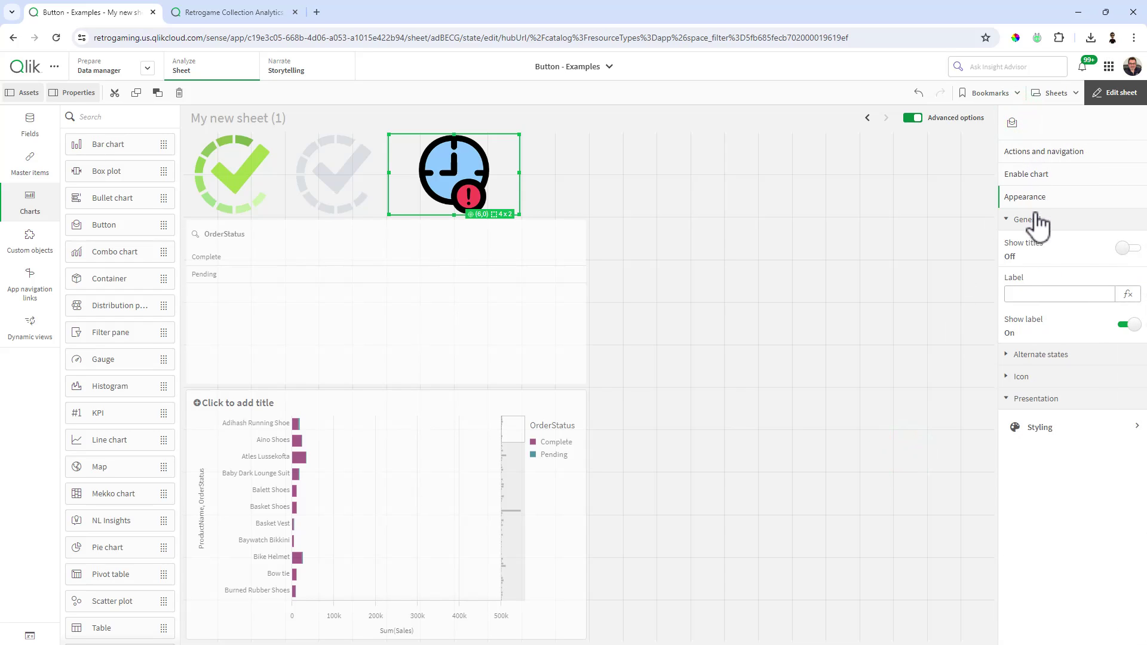
click(1038, 157)
click(1055, 207)
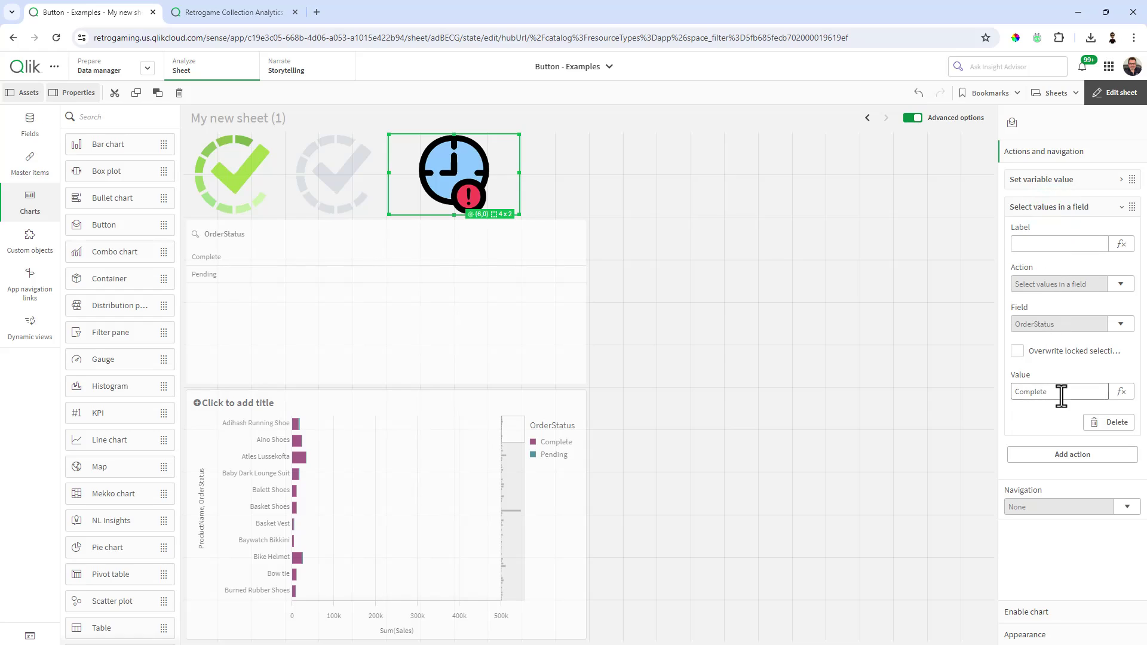
drag(1061, 396, 963, 413)
click(1051, 181)
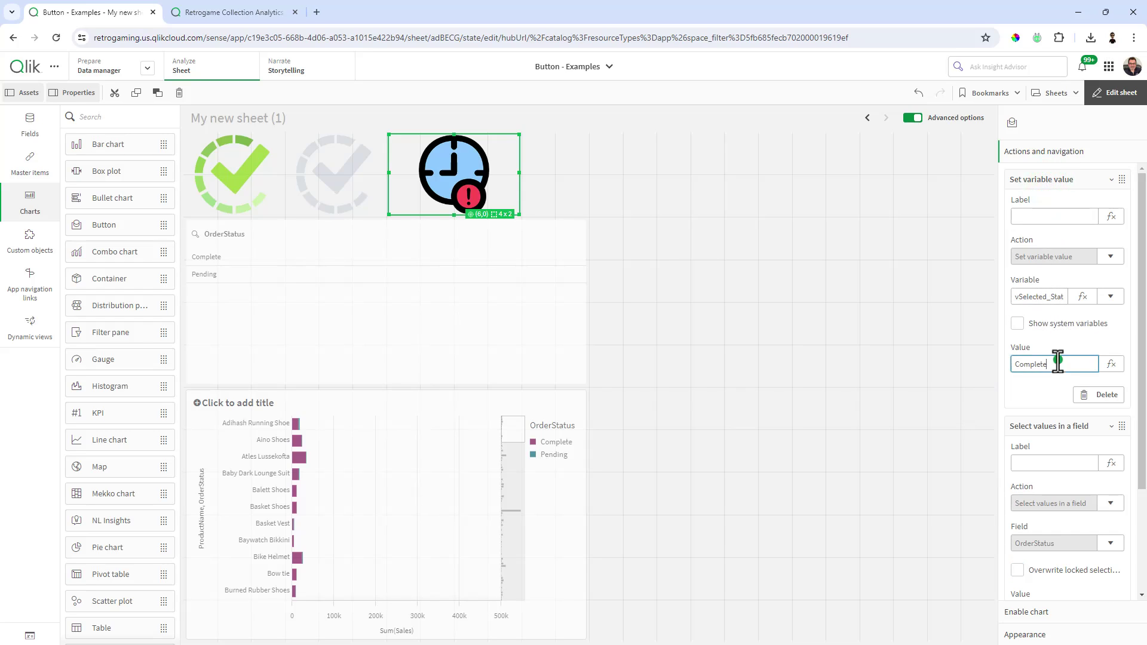
drag(1055, 363, 1005, 374)
click(880, 335)
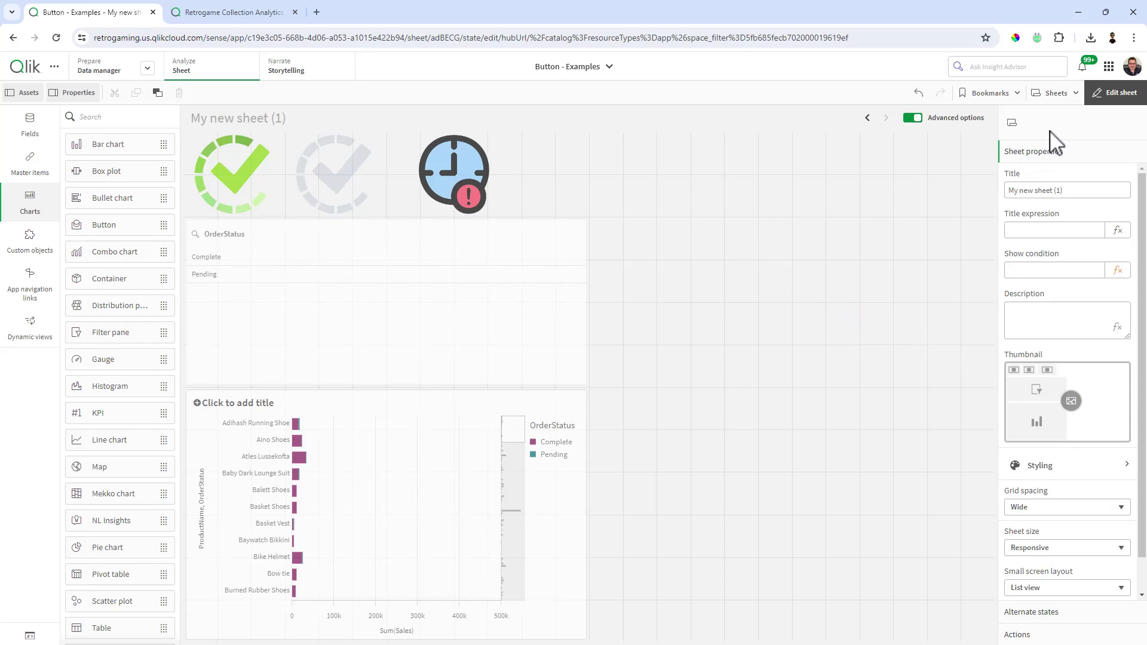
Step: Outside edit mode, select Pending with the clock button, then Complete with the green check
click(1110, 96)
click(398, 181)
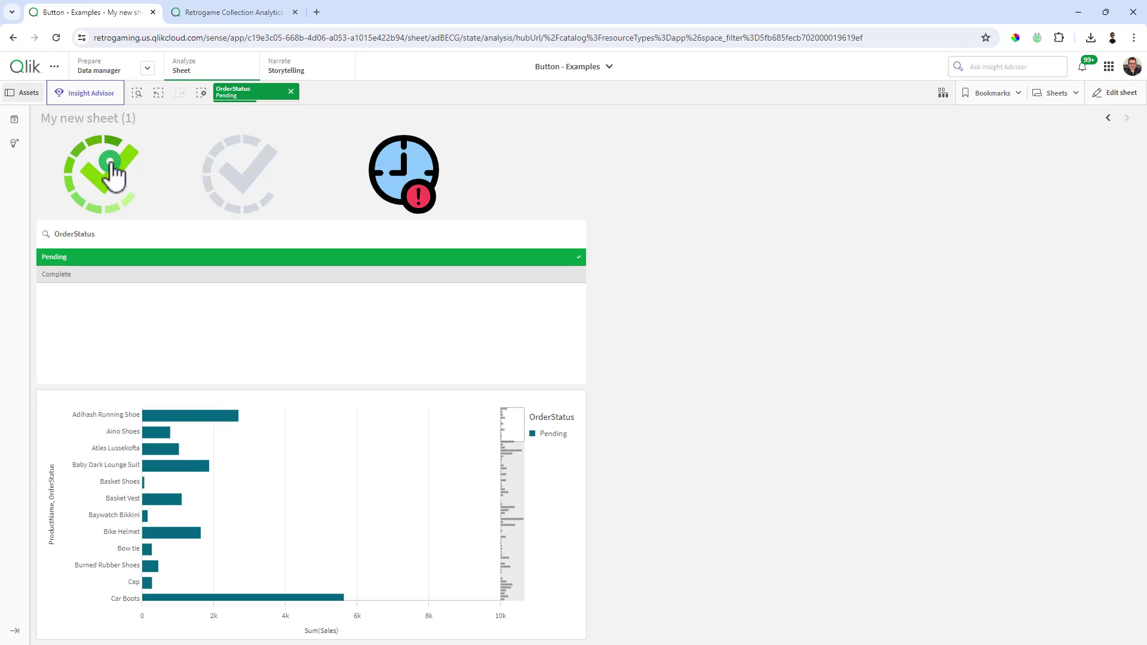
click(401, 179)
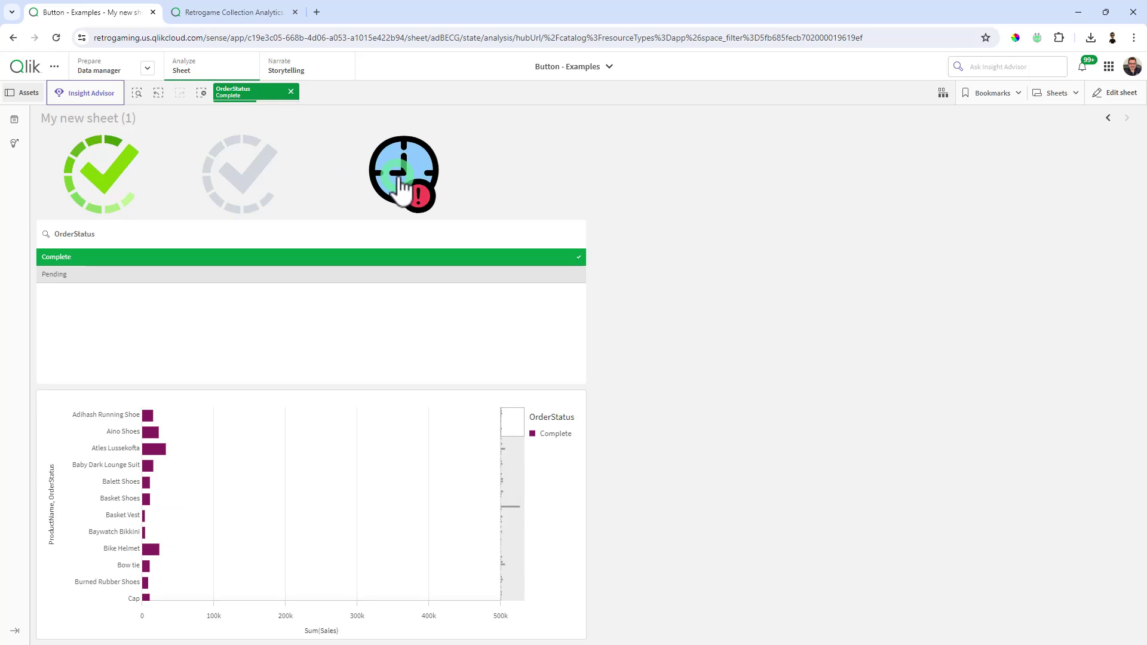
click(126, 173)
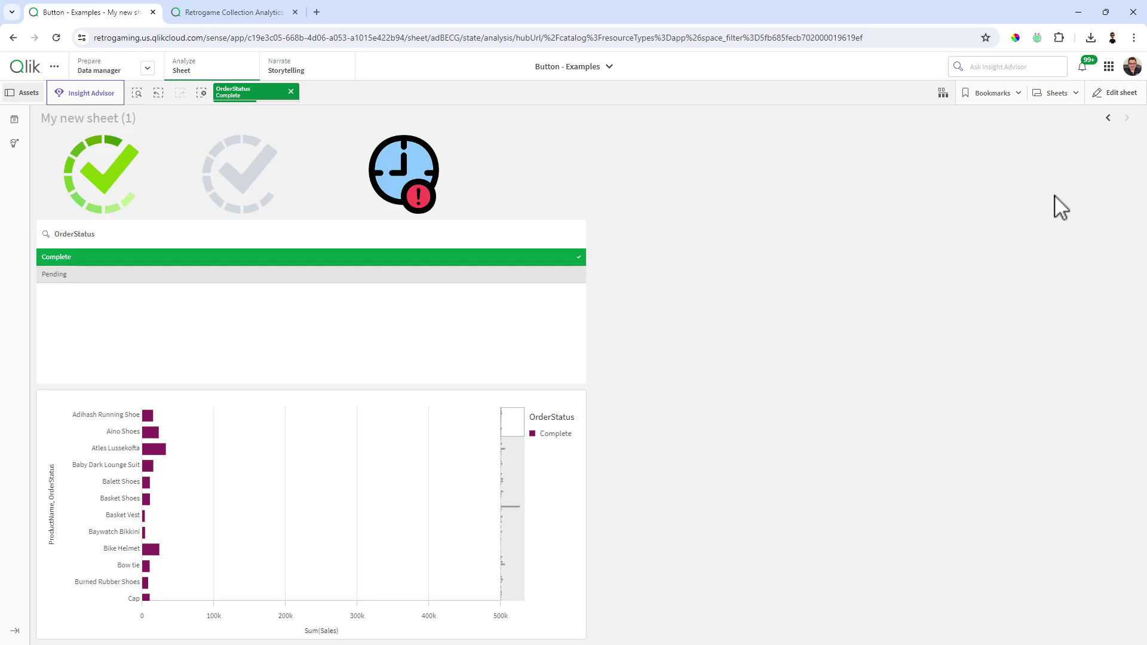
Step: Back in edit mode, duplicate the clock button and place the copy to its right
click(1115, 94)
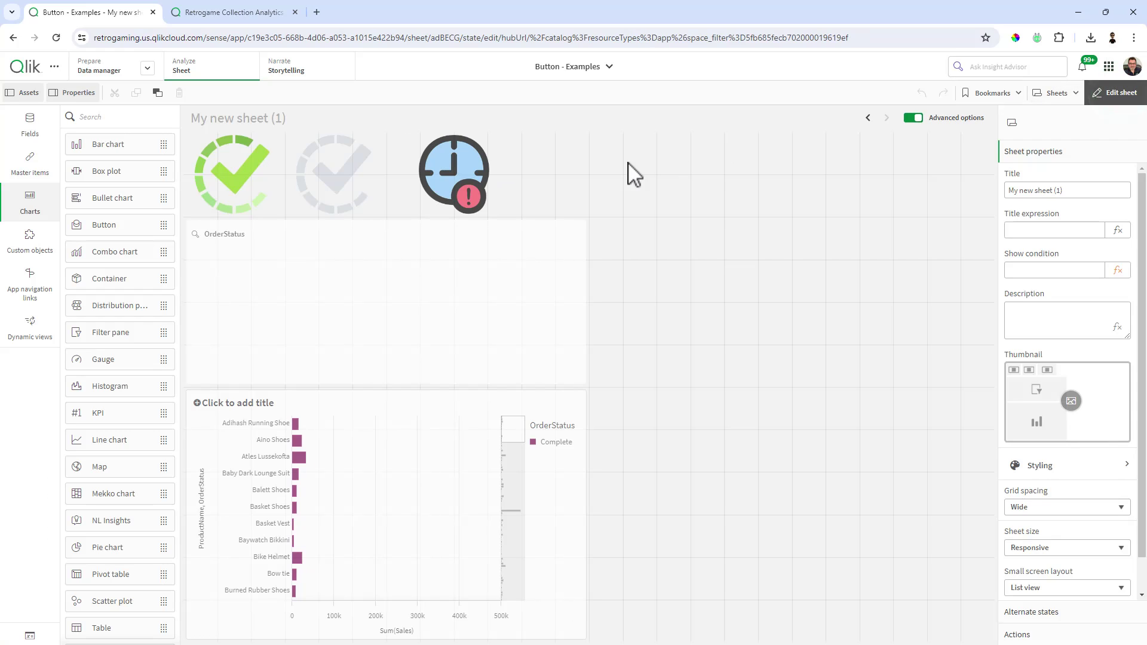
click(476, 173)
key(ctrl+c)
key(ctrl+v)
drag(555, 182, 630, 185)
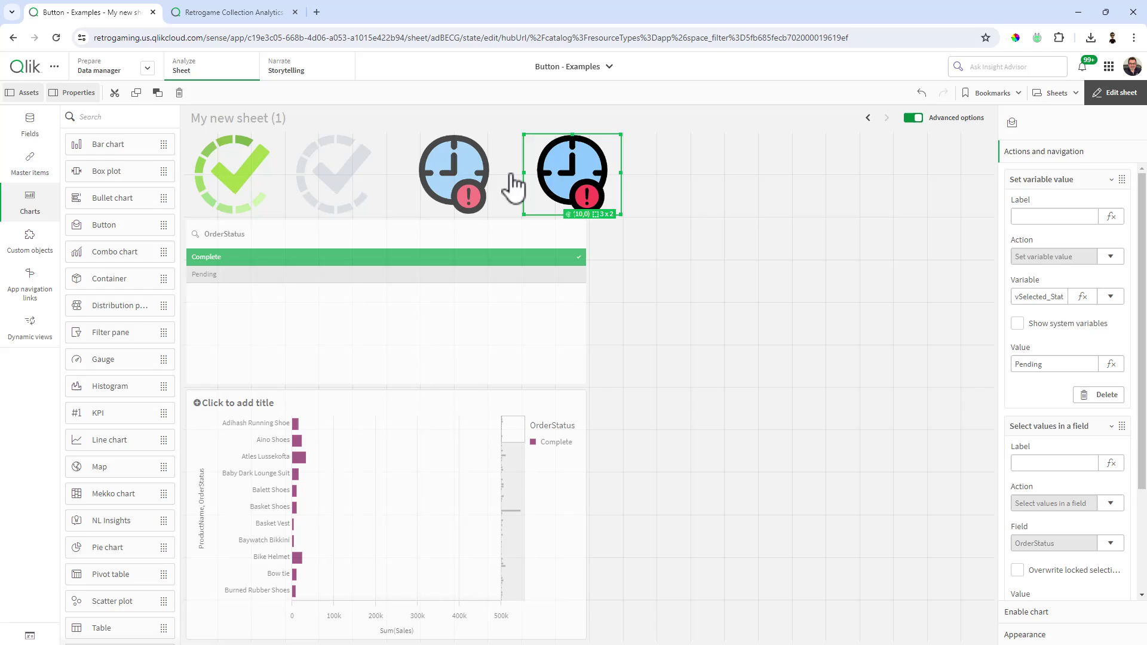
Step: Replace the copy's chart background image with not_active_pending.png
scroll(1058, 470, down, 3)
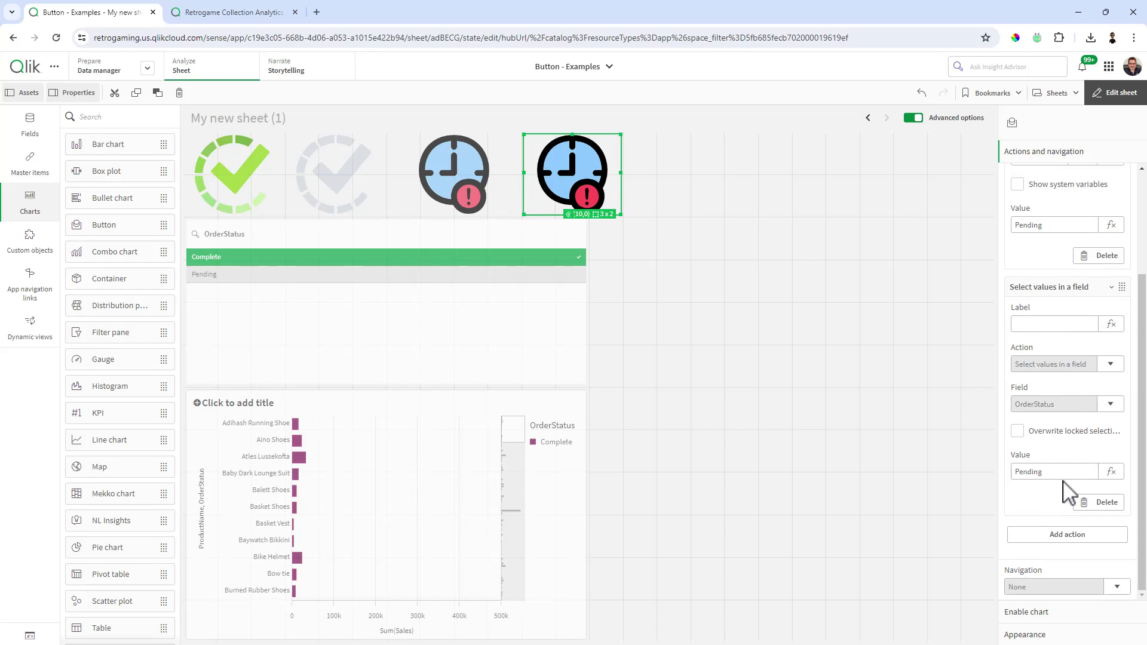
click(1039, 635)
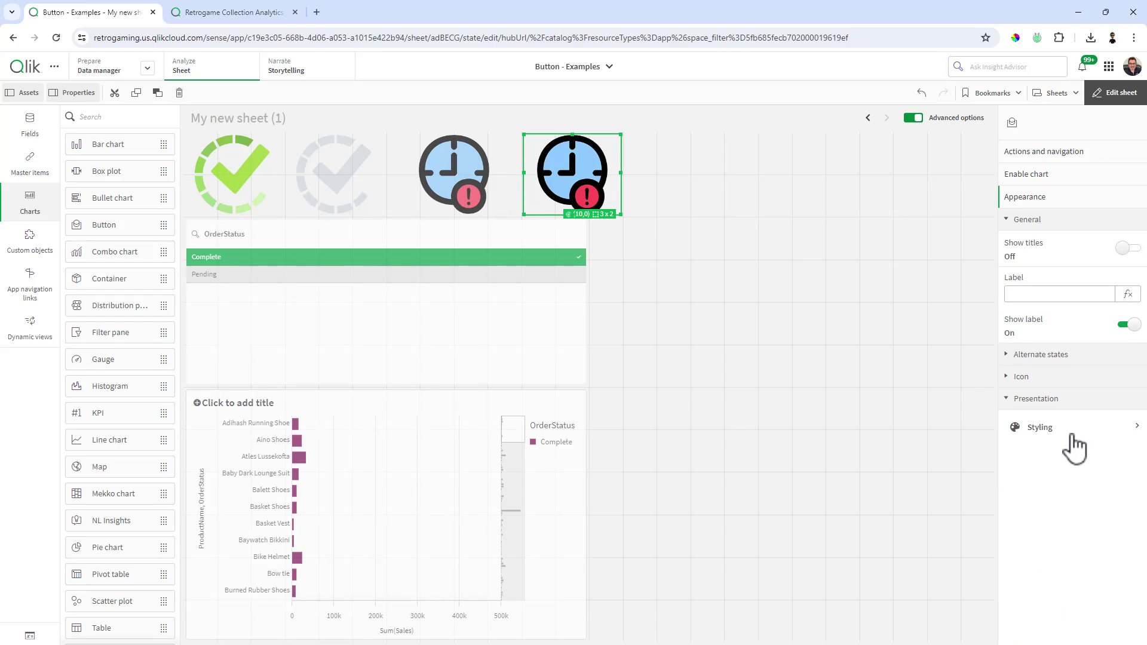
click(1073, 430)
click(1082, 148)
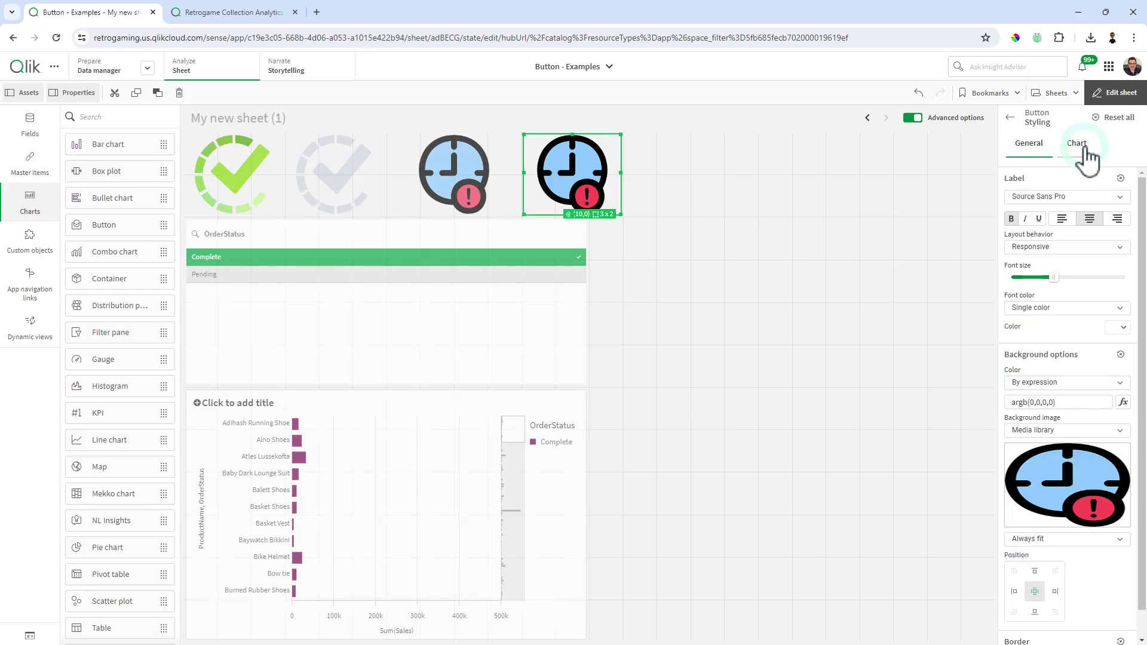
click(1115, 460)
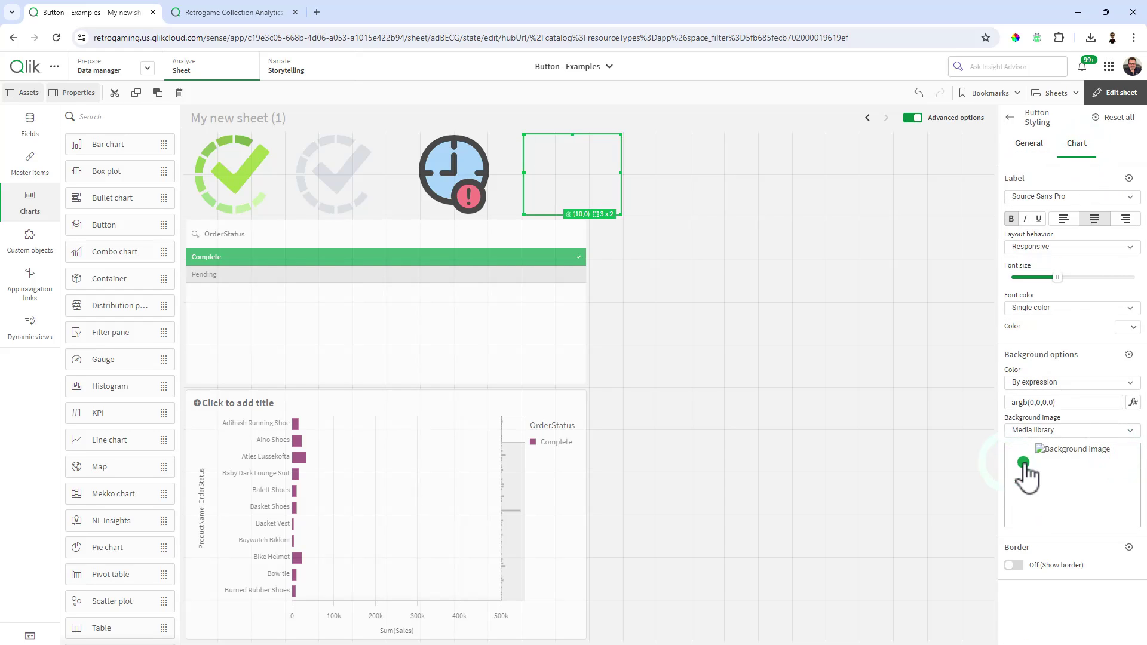
click(1020, 460)
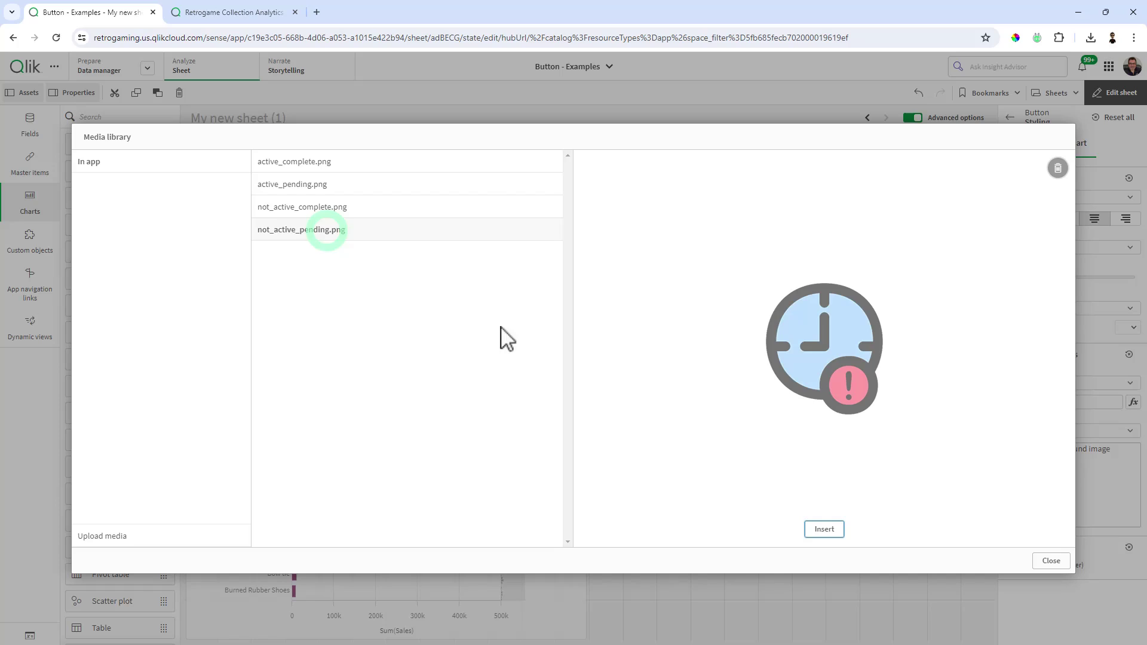
click(825, 529)
click(670, 375)
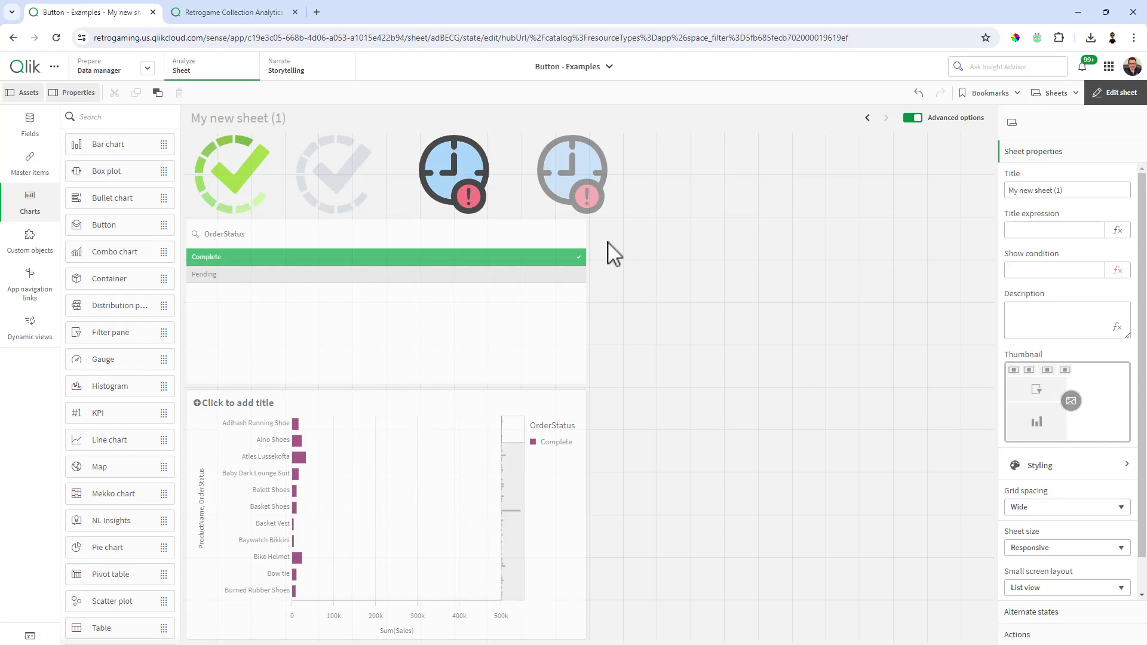
Step: Save the green and grey check buttons as master visualizations Complete - Active and Complete - Not Active
click(37, 172)
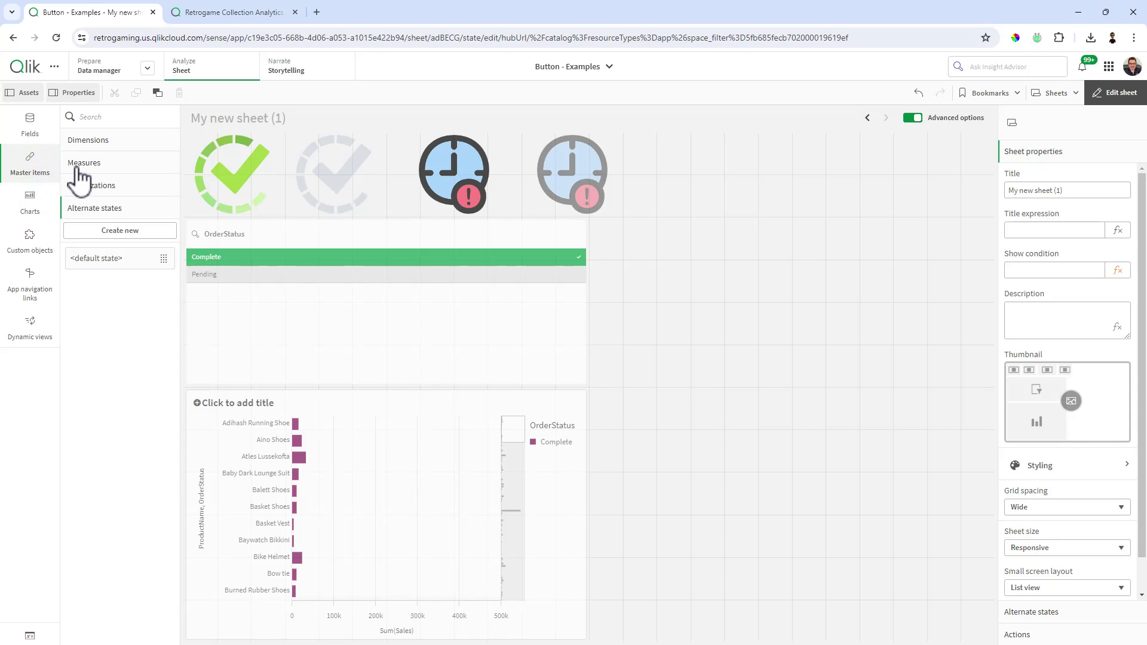
click(105, 187)
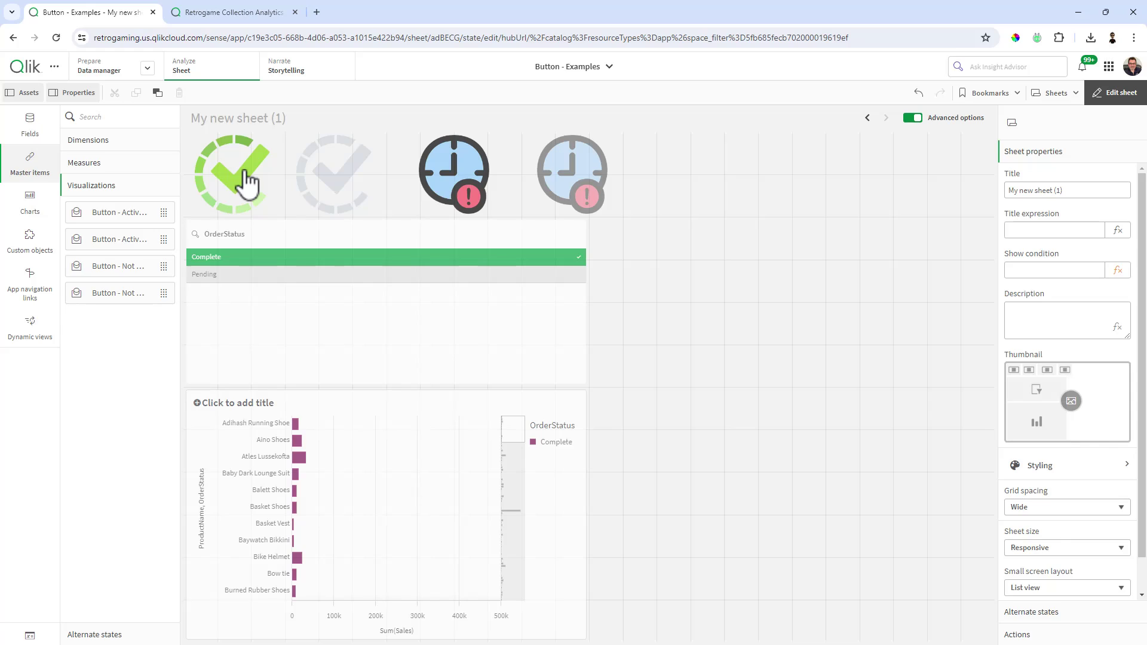
drag(248, 182, 120, 379)
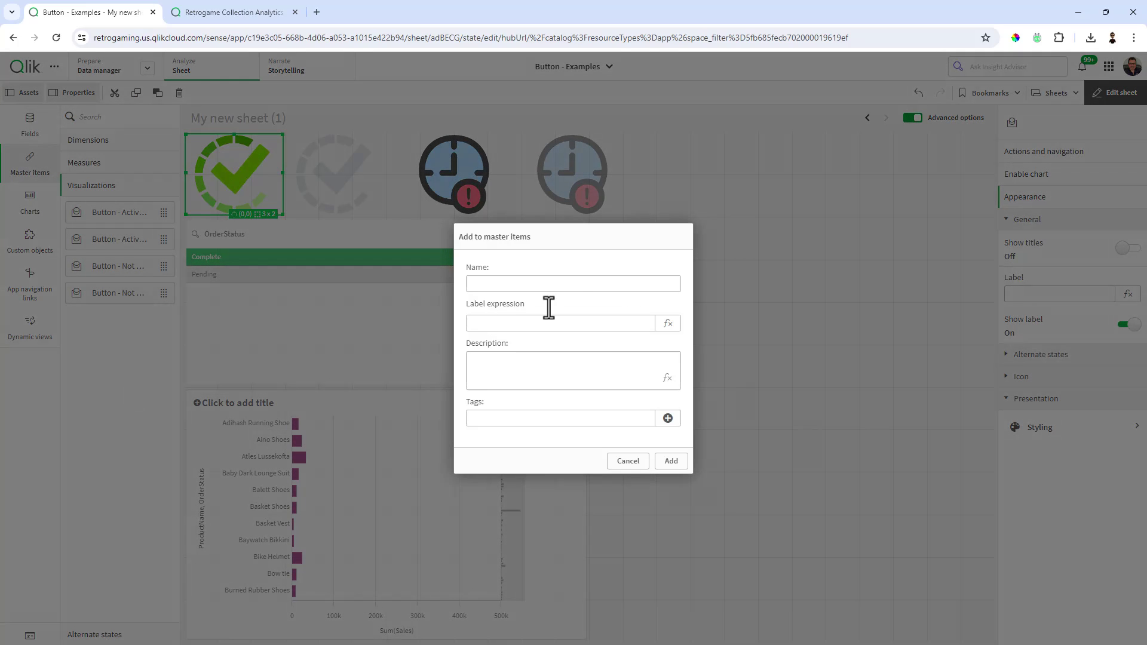
click(549, 285)
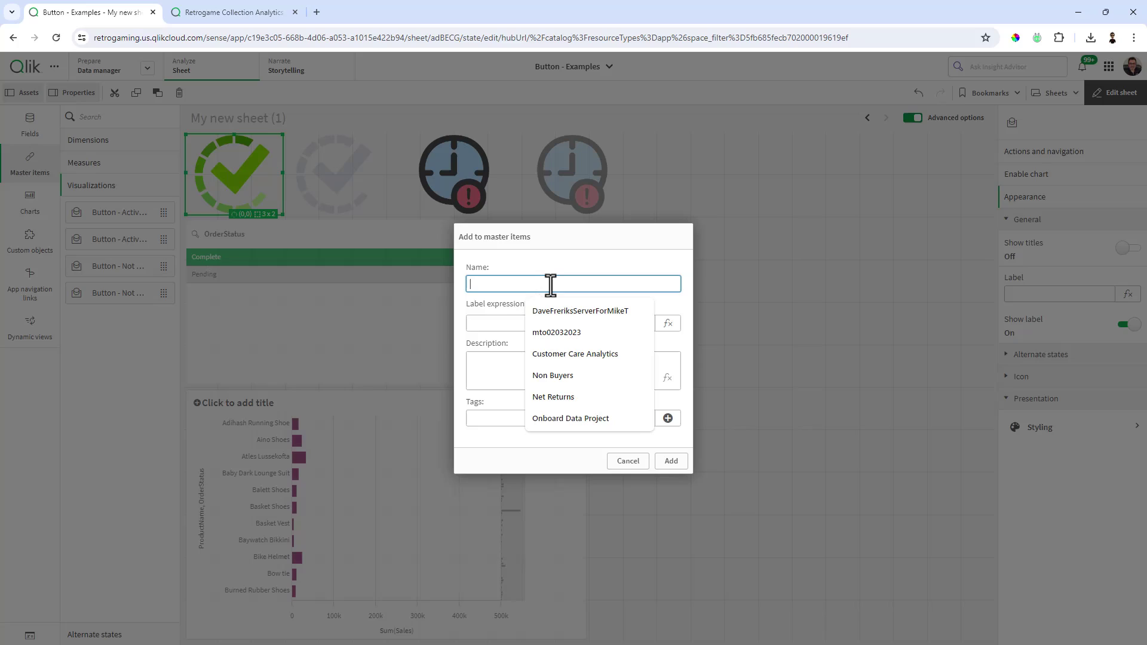
text(C)
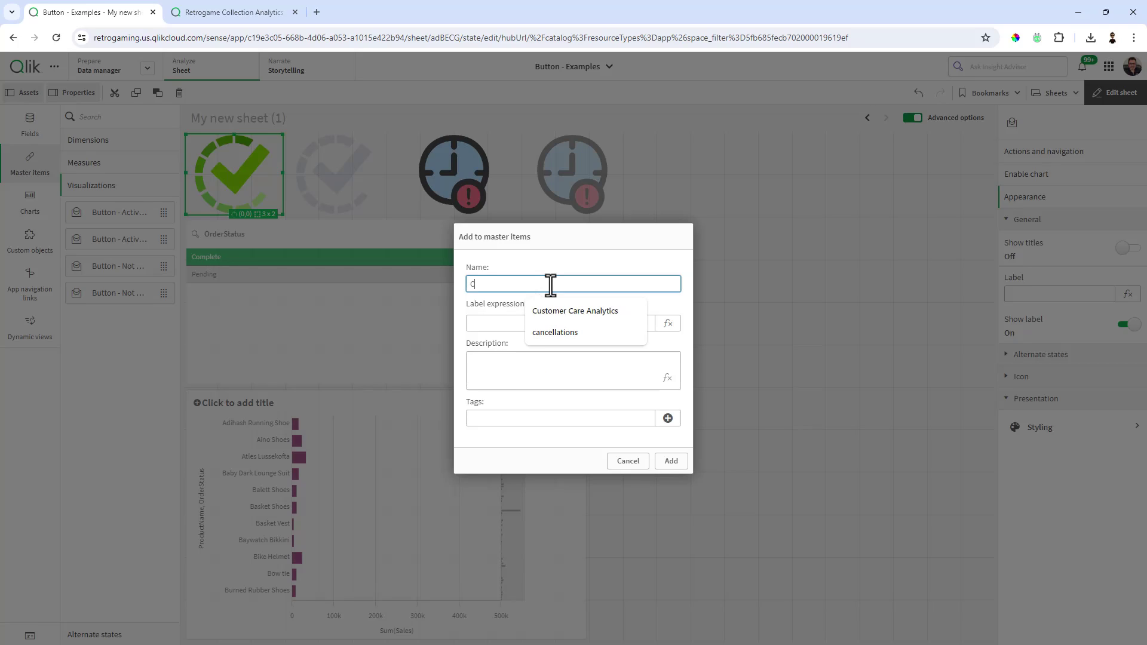
text(omplete - Active)
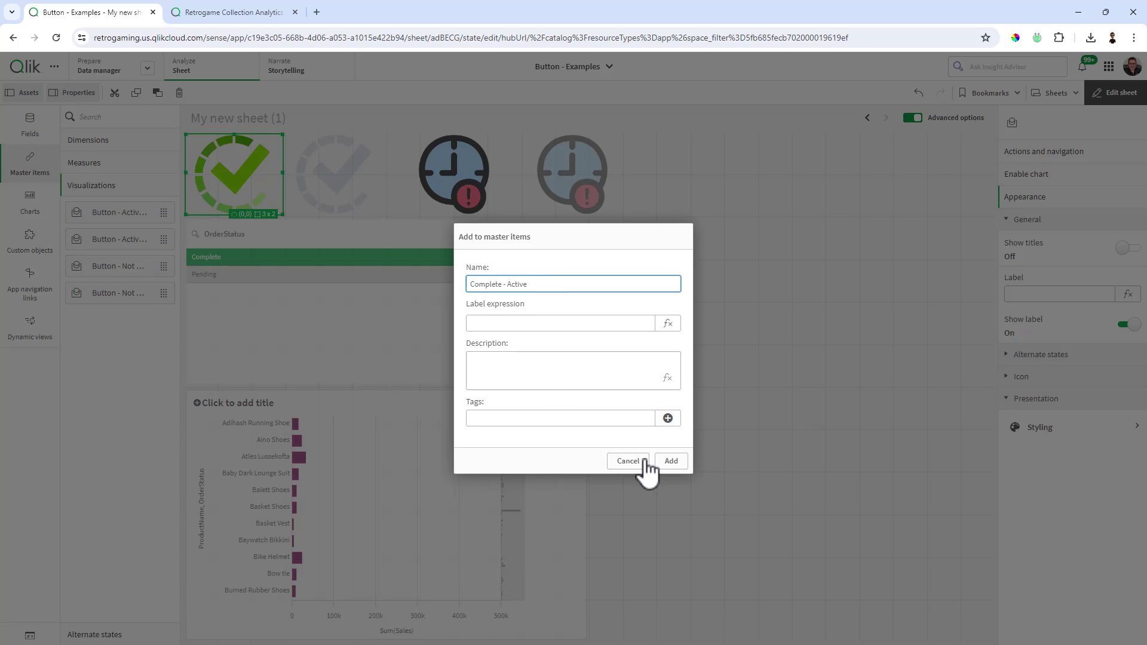
click(671, 465)
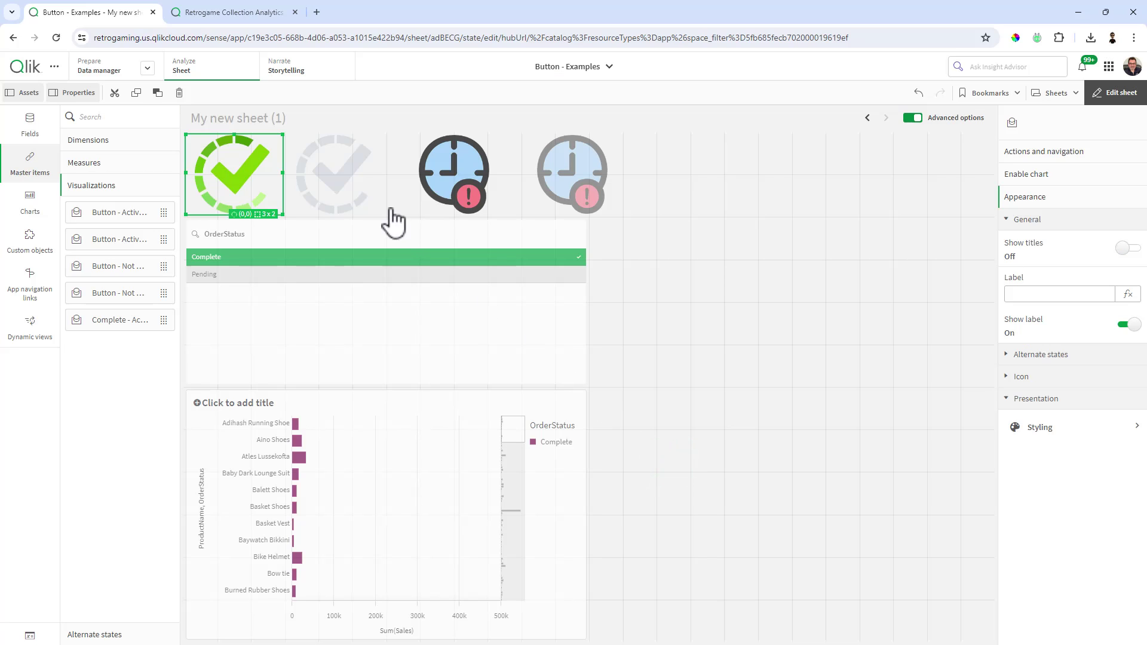
drag(212, 320, 131, 389)
click(490, 283)
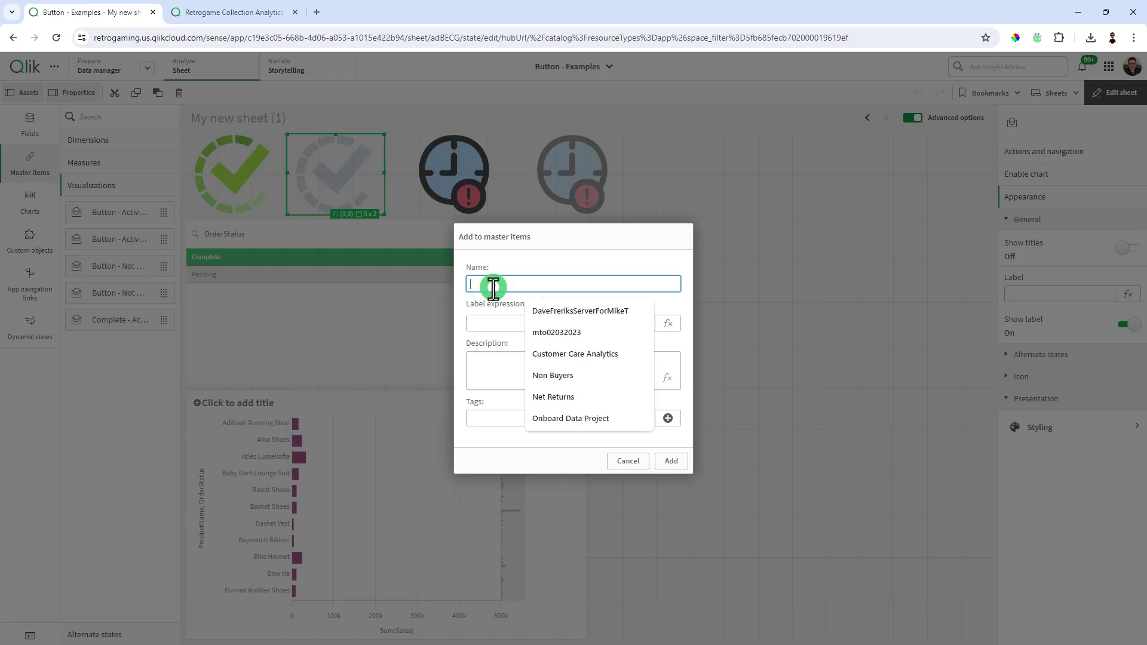
text(Complete - Not Active)
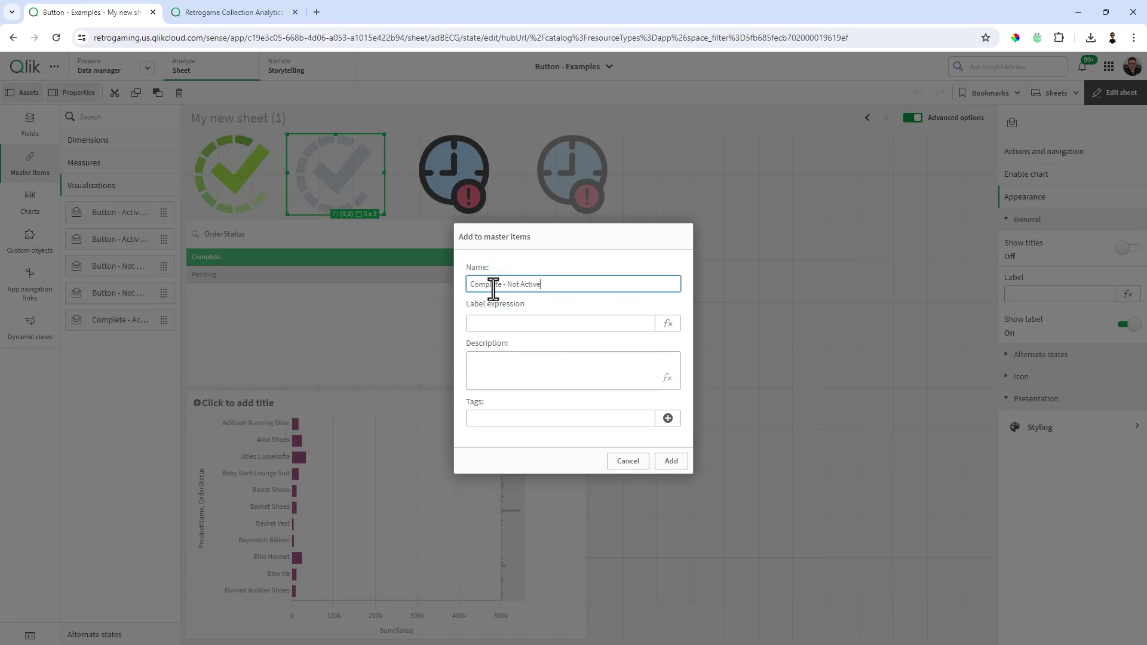
click(662, 461)
Step: Save the two clock buttons as master visualizations Pending - Active and Pending - Not Active
drag(469, 172, 138, 402)
click(509, 283)
text(P)
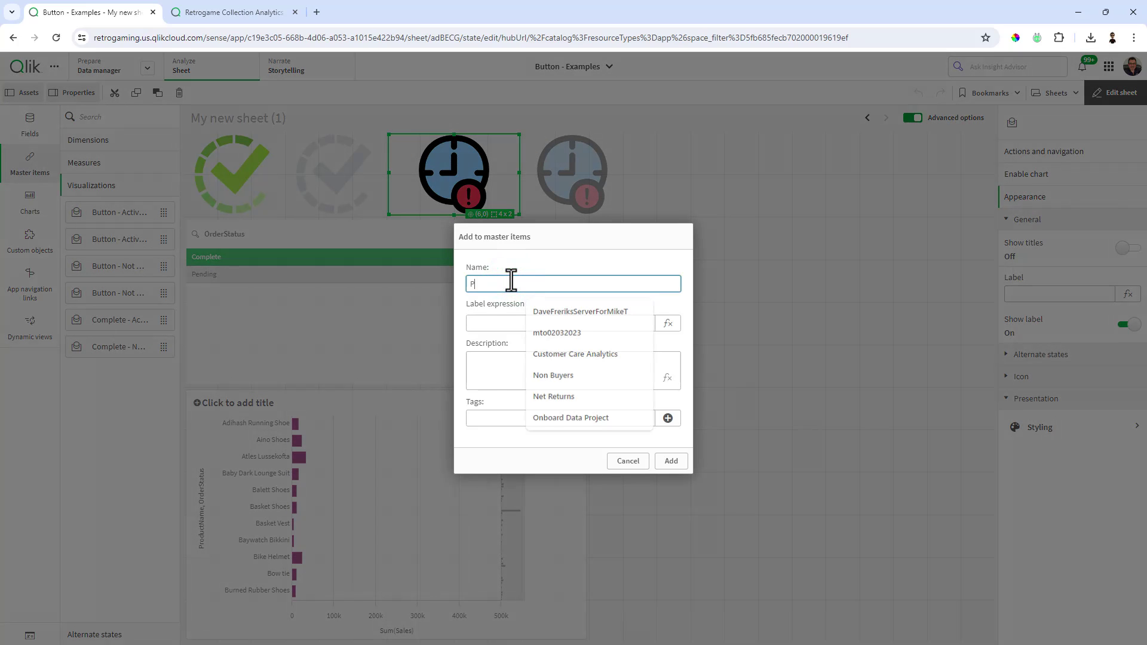
text(ending - Ac)
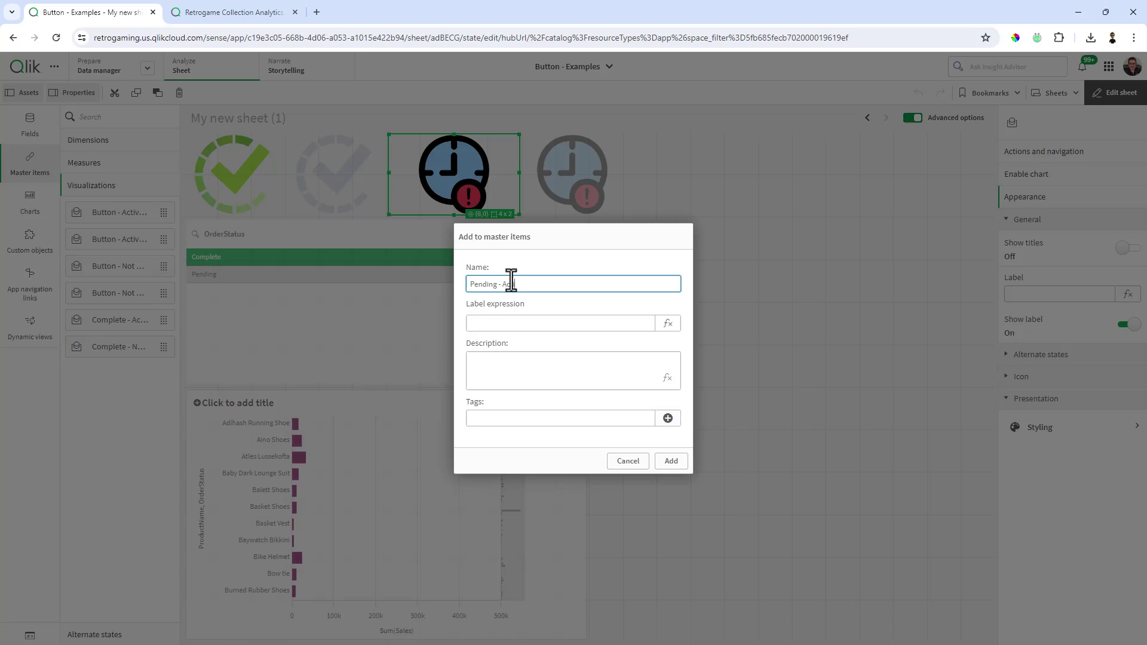
text(tive)
click(672, 461)
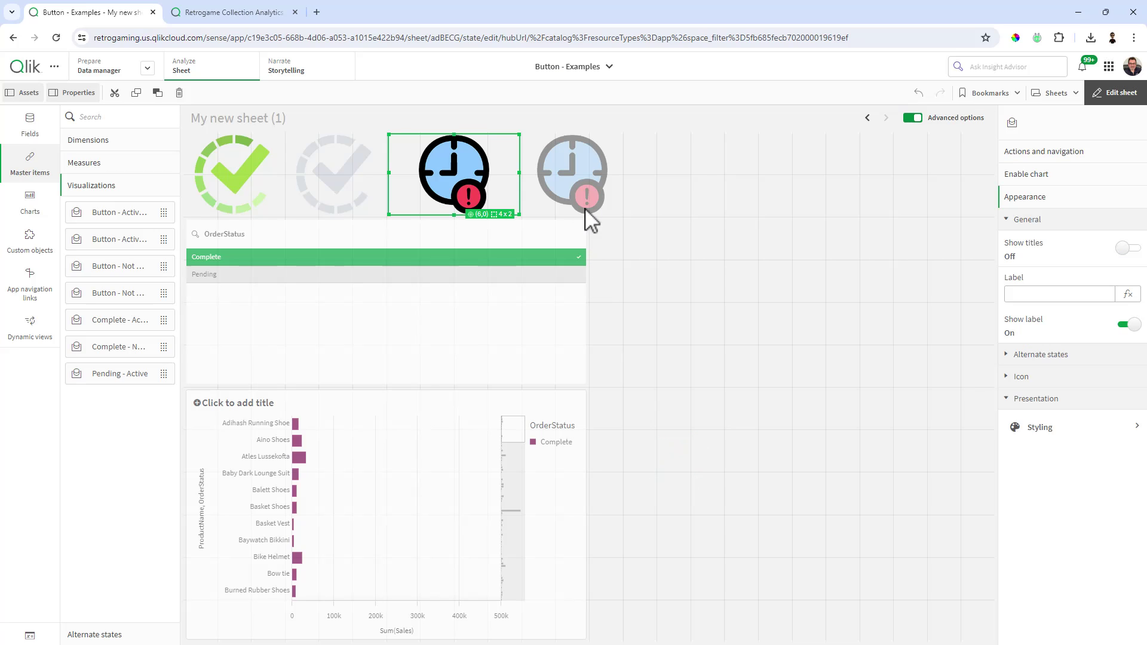
drag(573, 173, 133, 441)
click(557, 282)
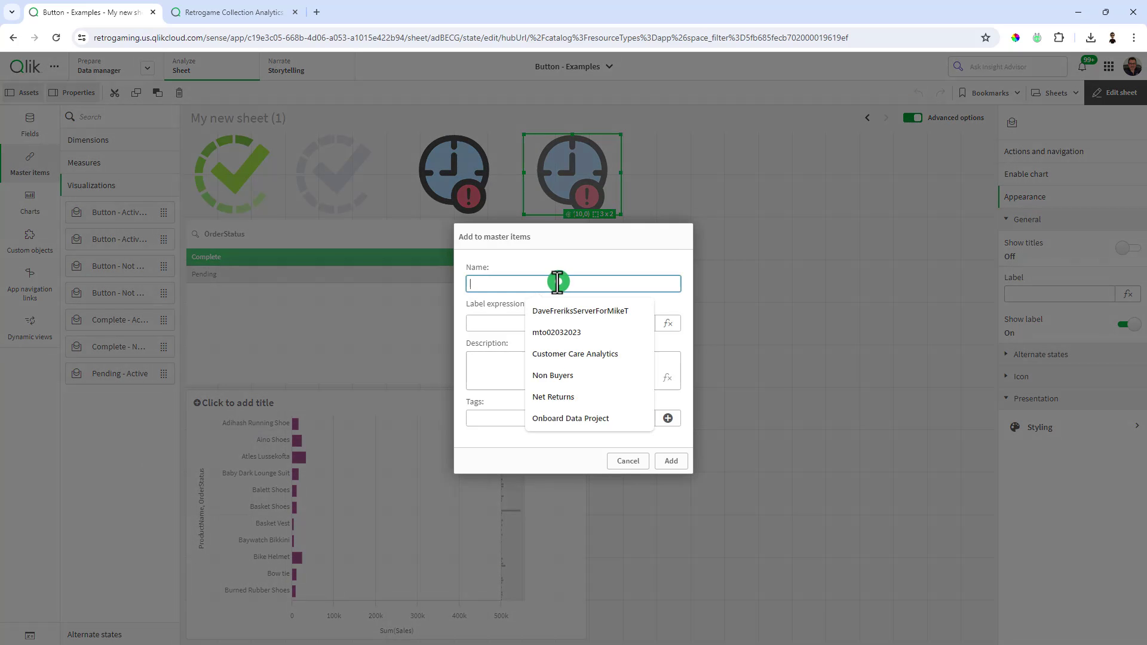
text(Pending - Not Active)
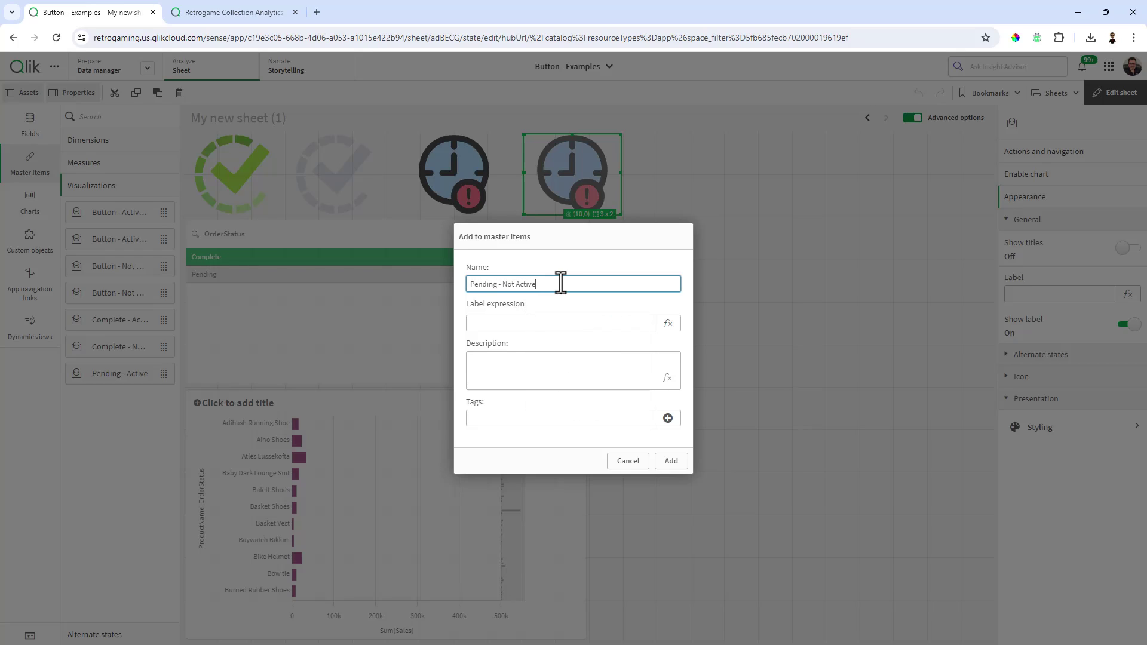
click(672, 464)
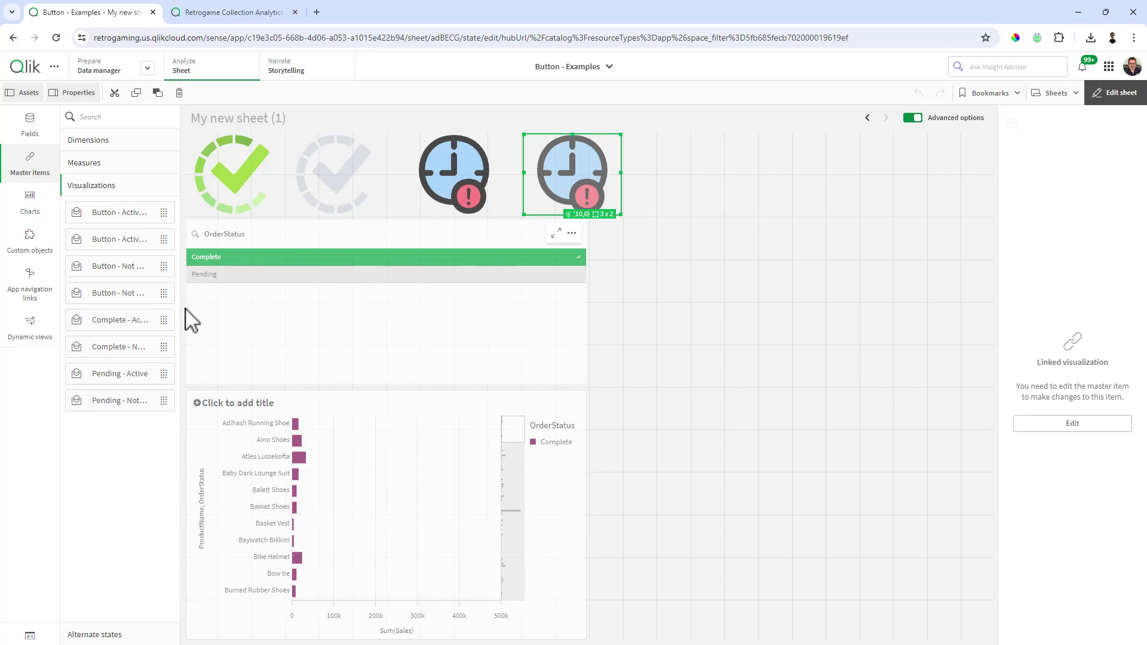
Step: Place a tall layout container on the sheet's right and add a small Complete - Active image at its top-left
click(31, 239)
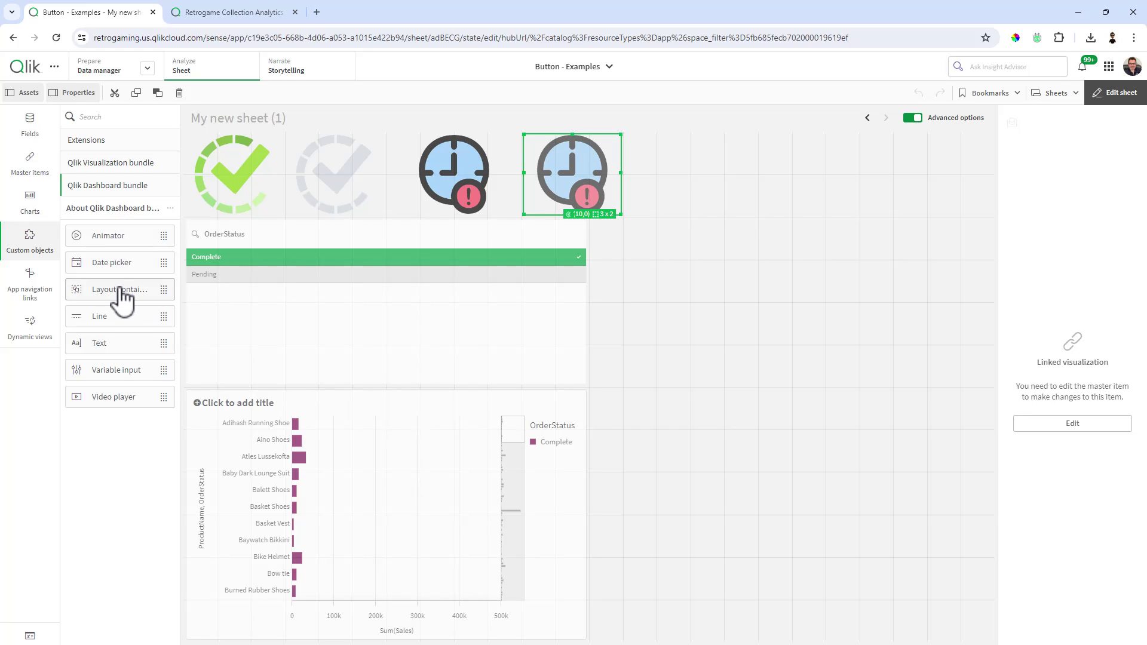
drag(120, 293, 658, 443)
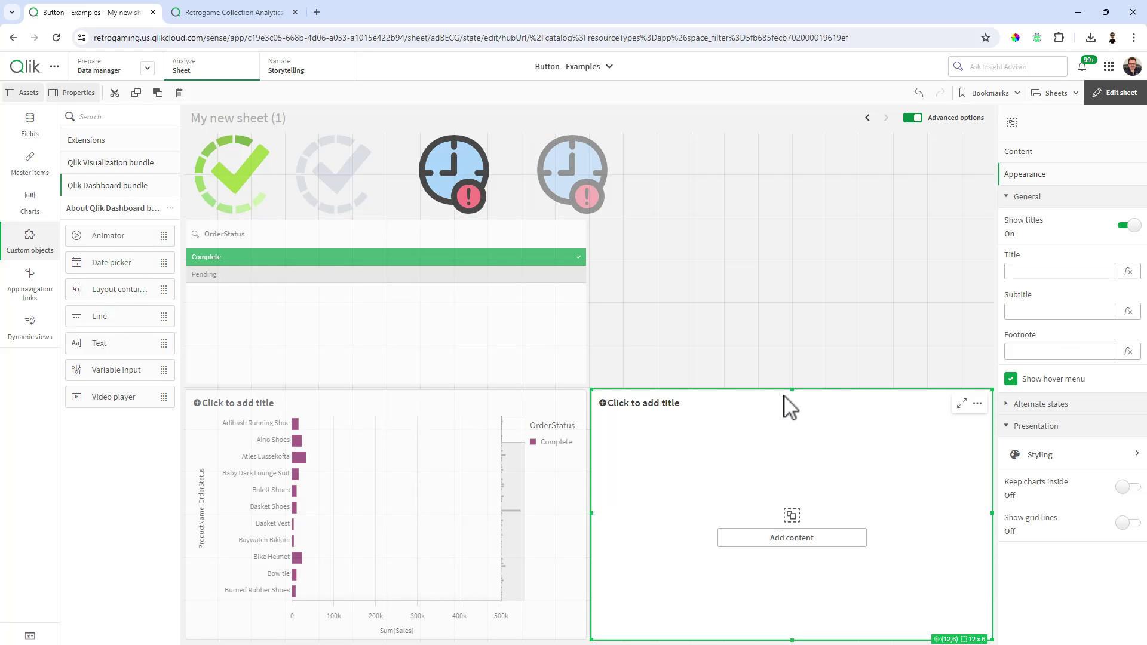
drag(793, 389, 799, 239)
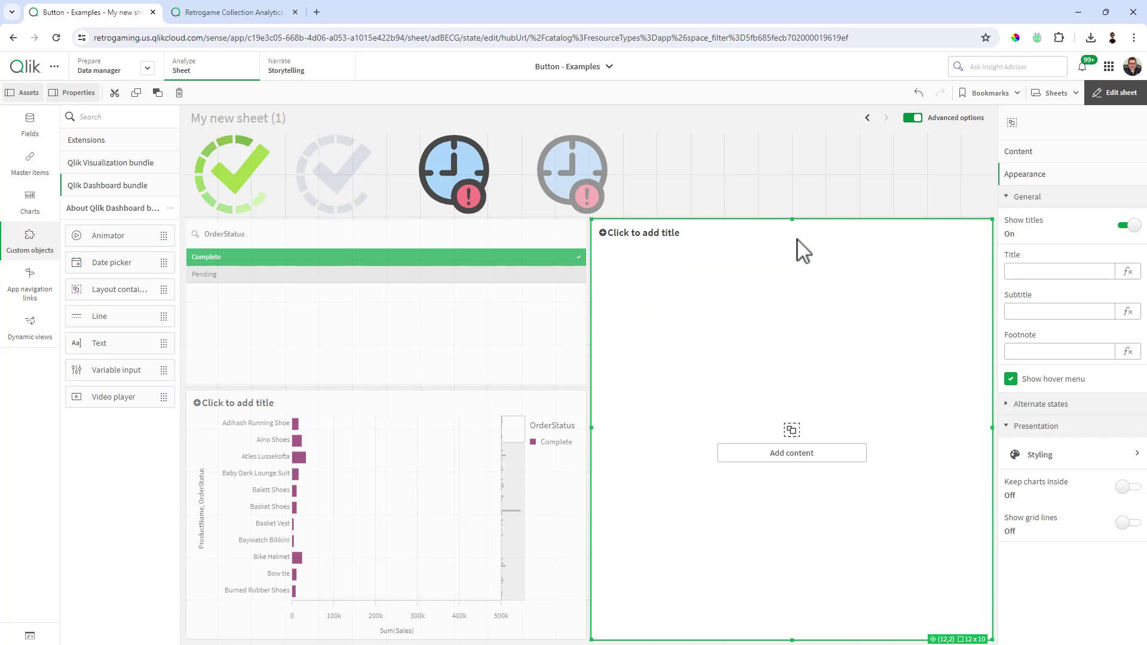
click(808, 457)
scroll(801, 541, down, 3)
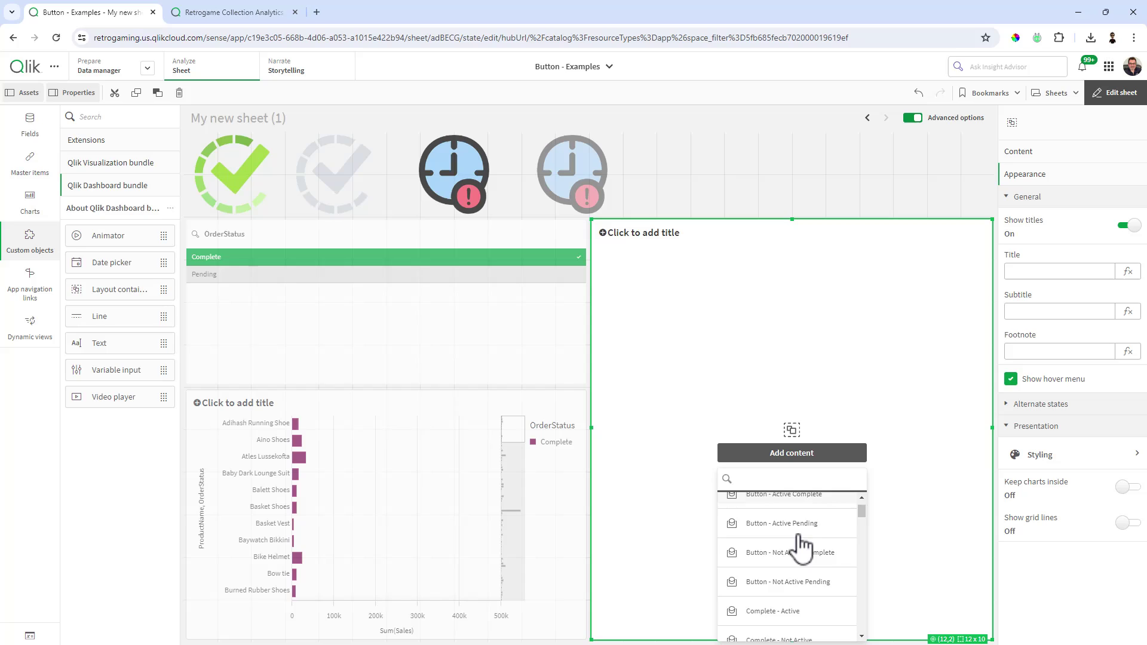
click(799, 568)
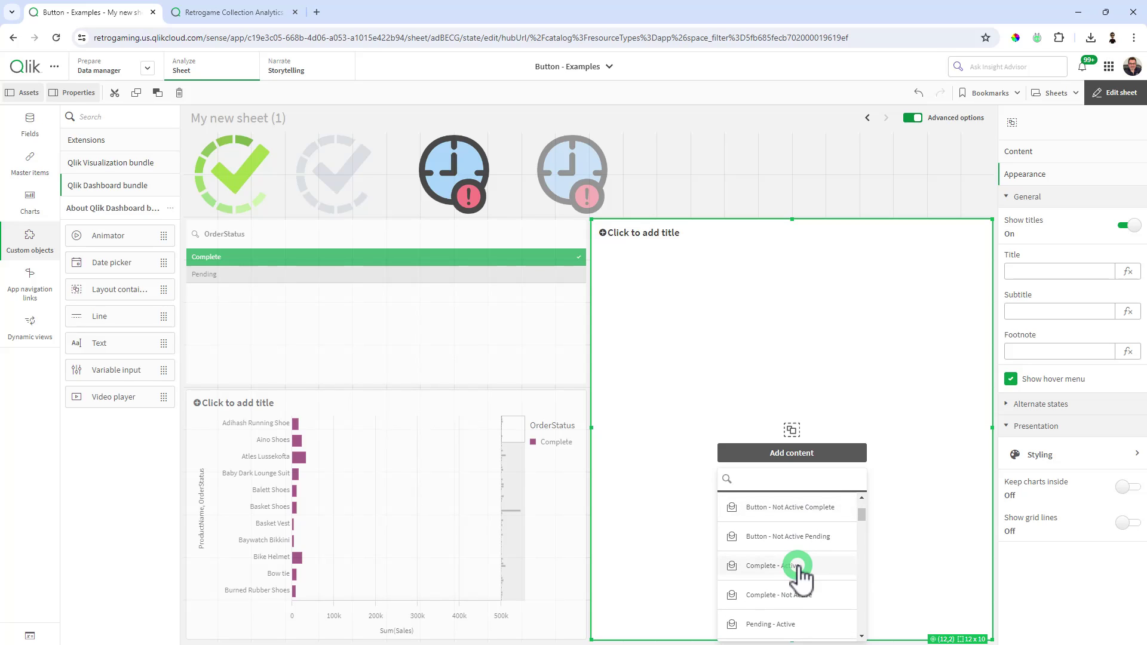
click(780, 457)
drag(777, 457, 711, 389)
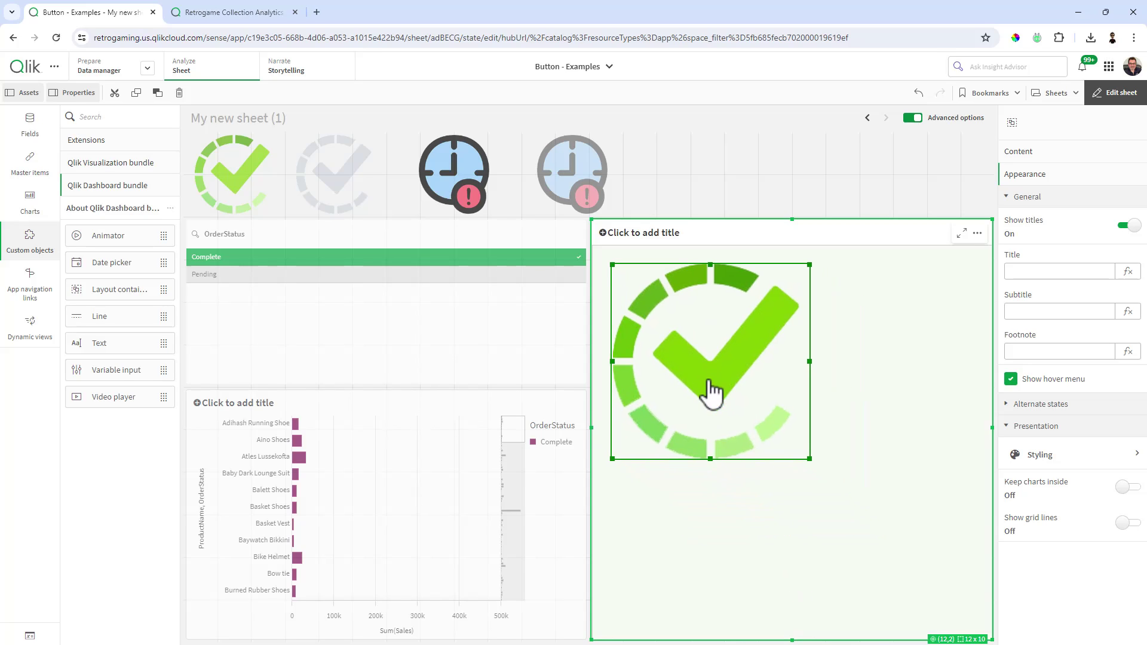
drag(806, 457, 690, 341)
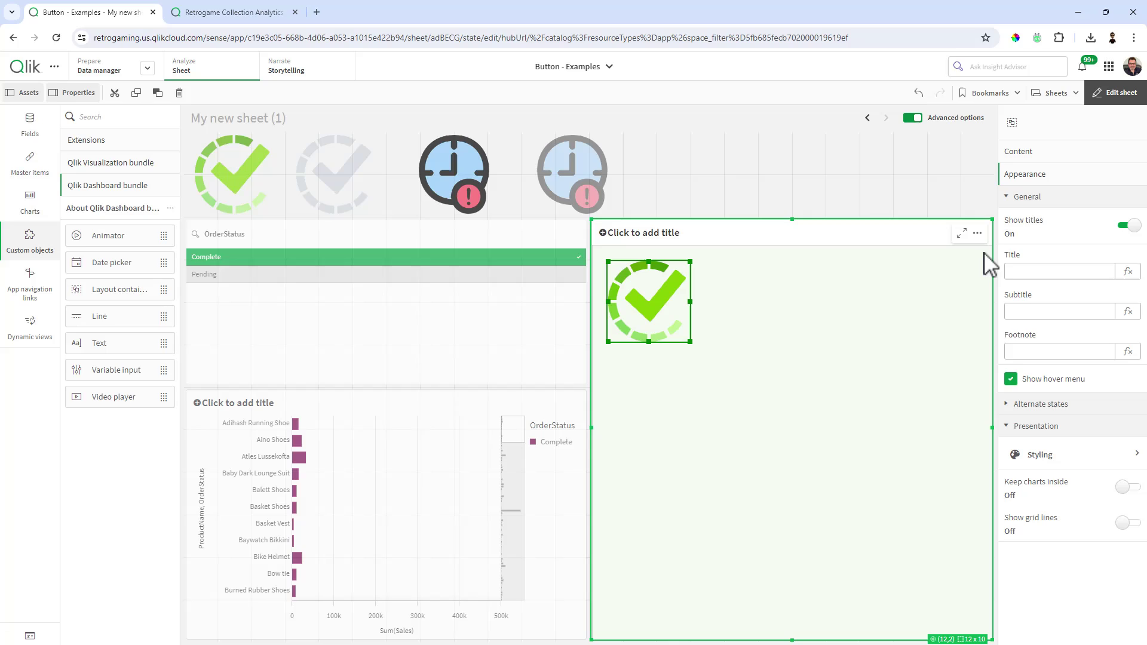
Step: Add Complete - Not Active to the container, stacked on and sized like the green check
click(1032, 152)
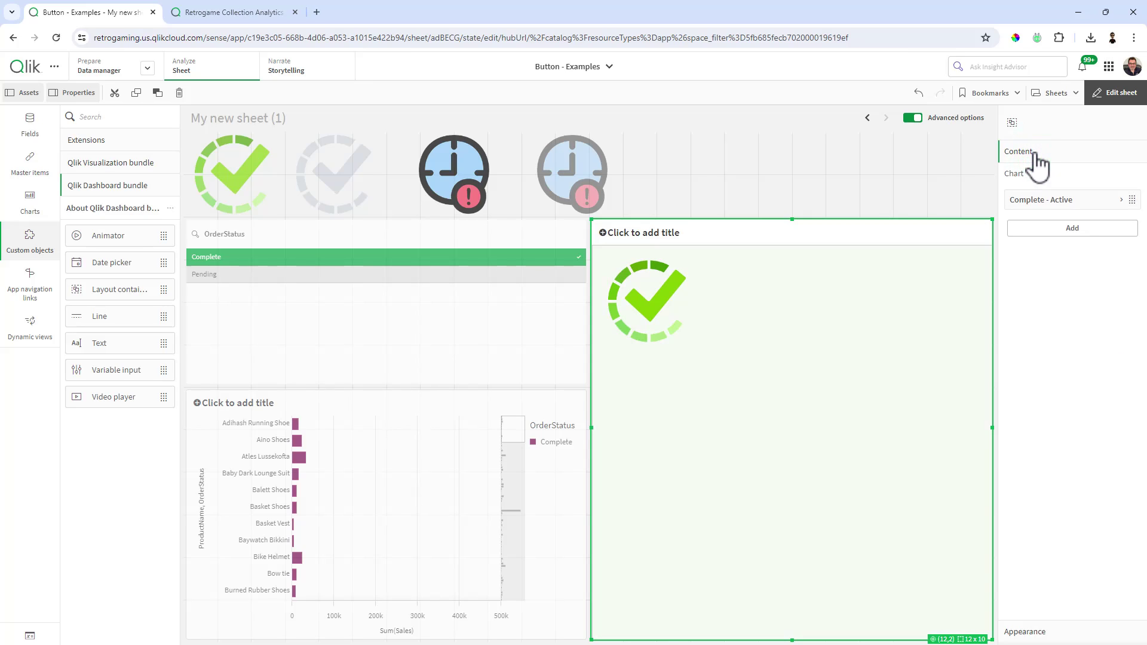
click(1079, 229)
scroll(1070, 335, down, 2)
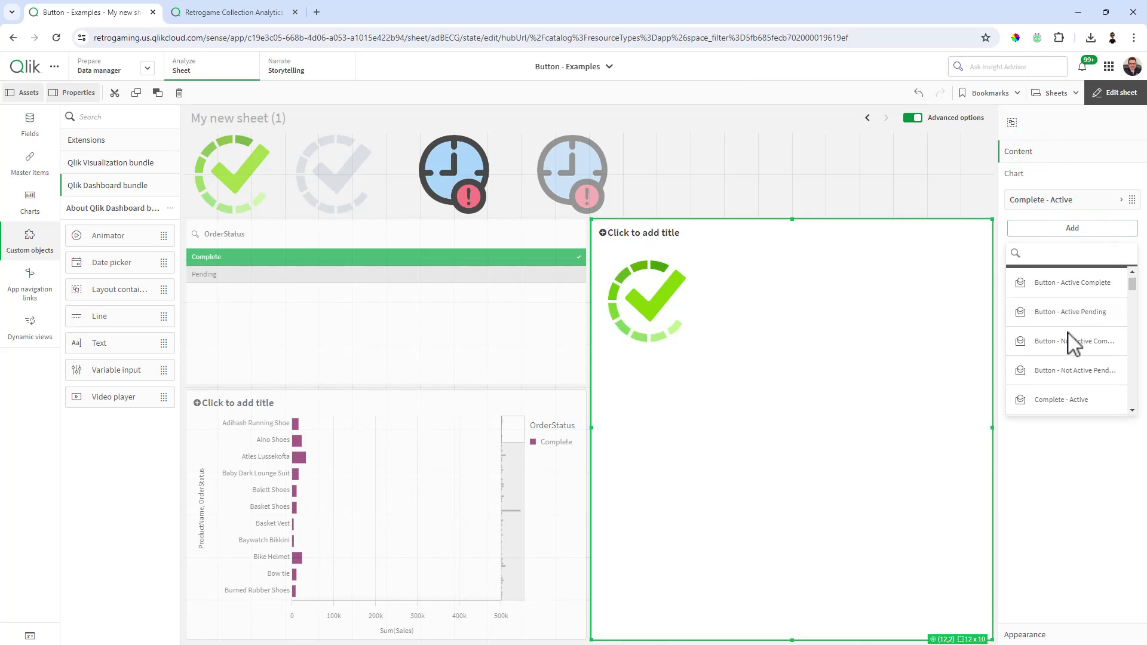
click(1088, 410)
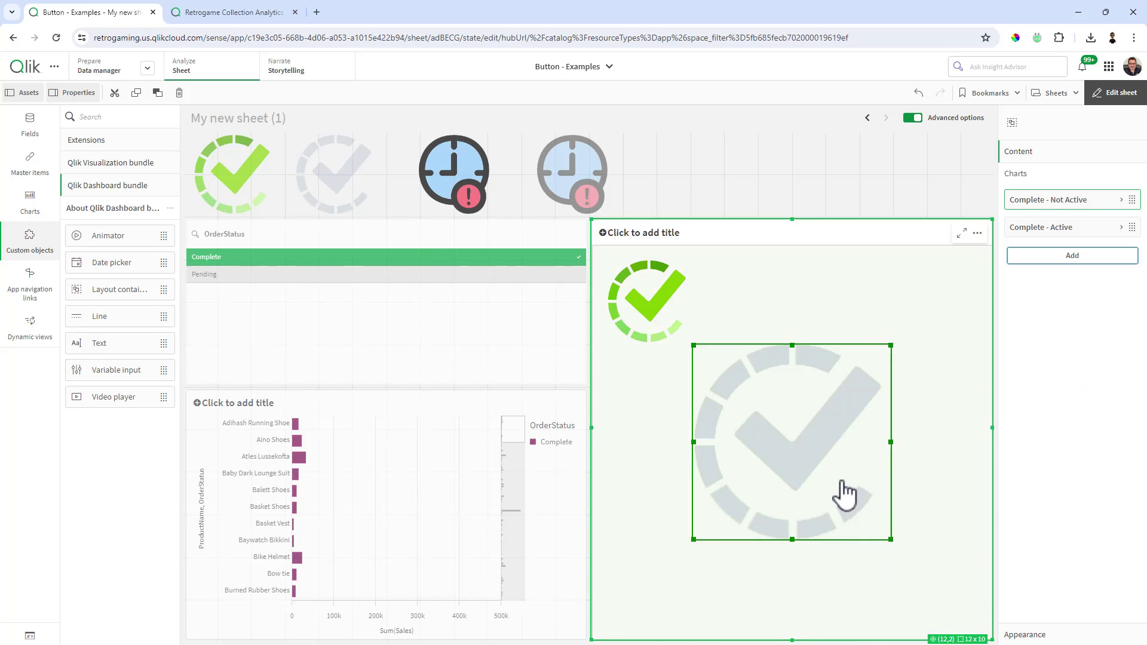
drag(794, 443, 700, 359)
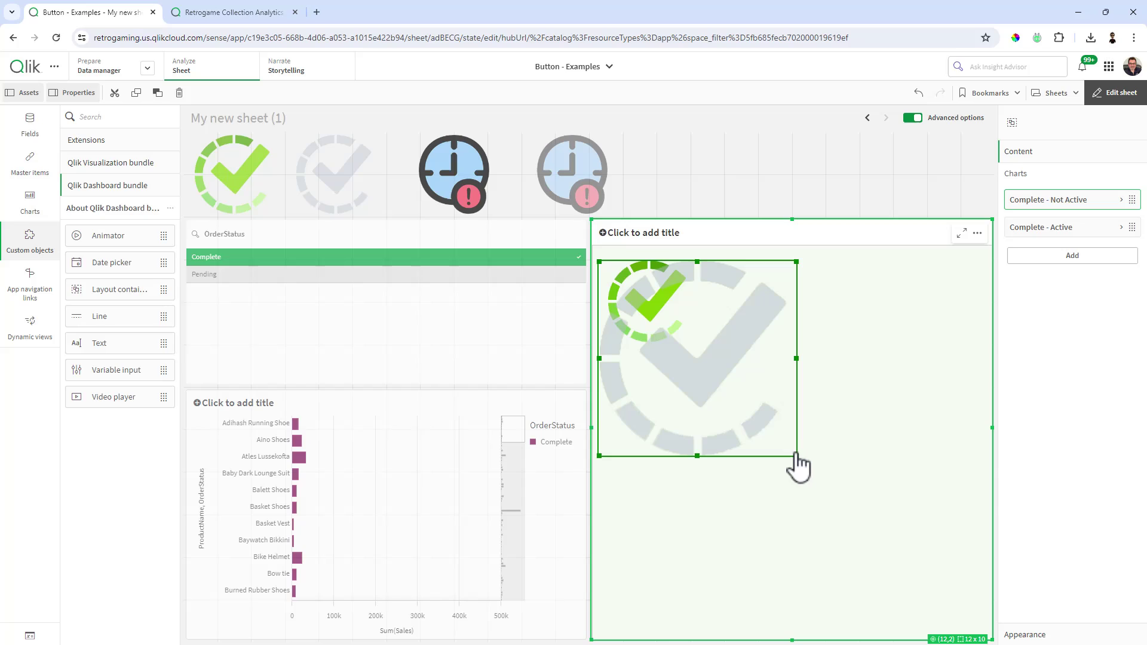
drag(796, 456, 701, 342)
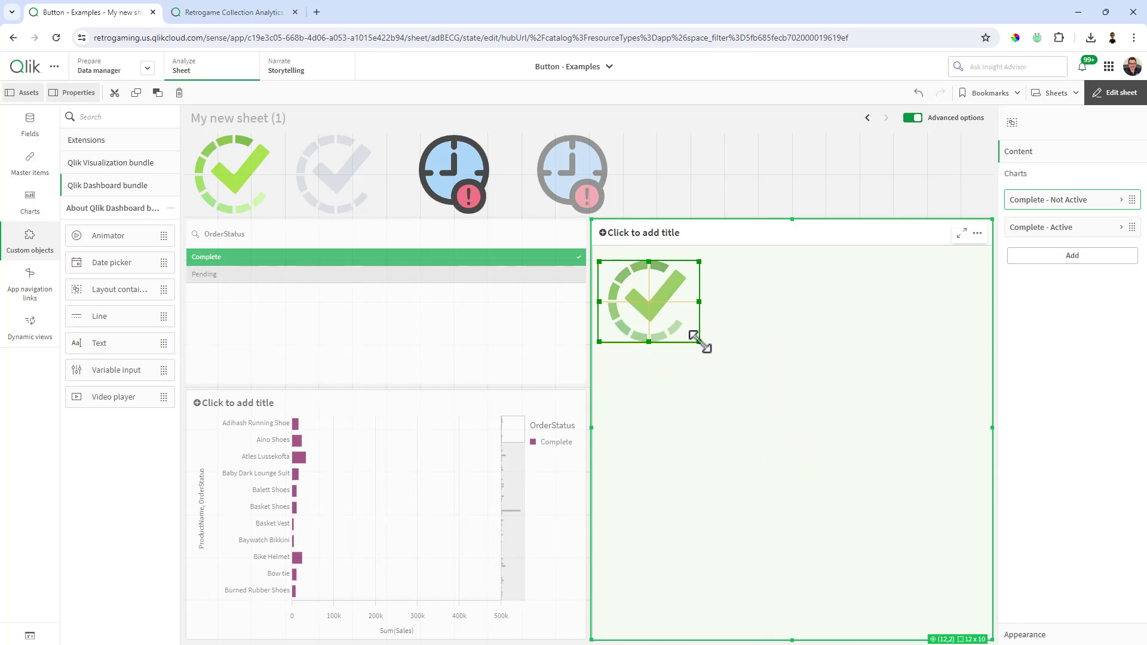
click(773, 342)
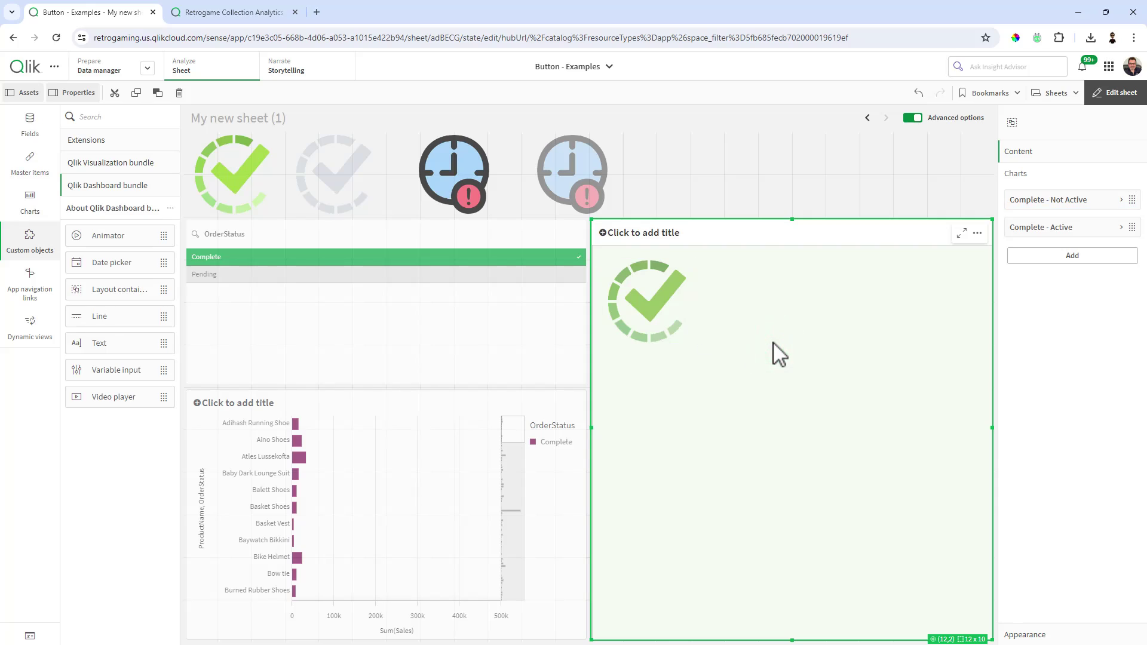
Step: Add a small Pending - Active clock beside the checks, top edge aligned with them
click(1067, 258)
scroll(1096, 406, down, 2)
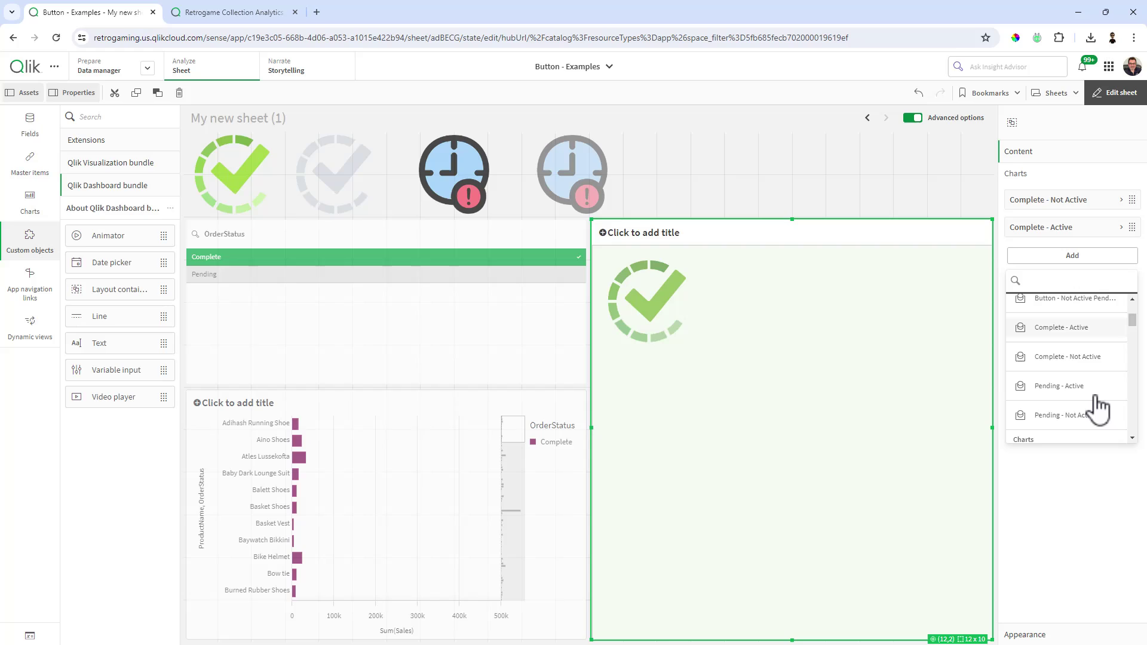
click(1059, 387)
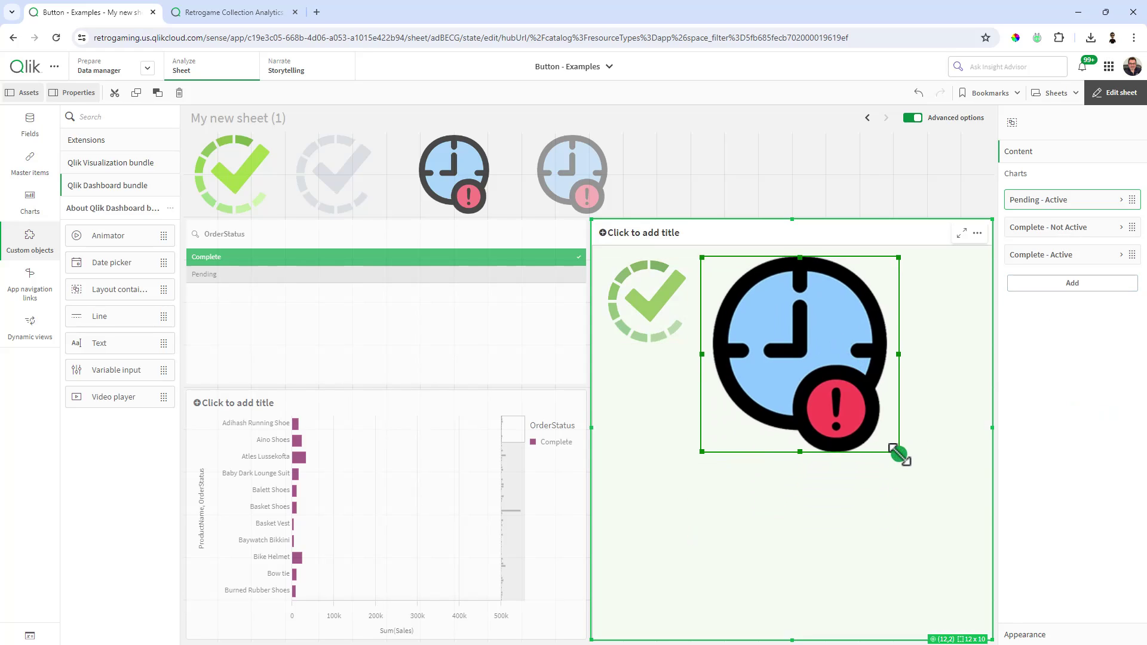
drag(899, 452, 797, 342)
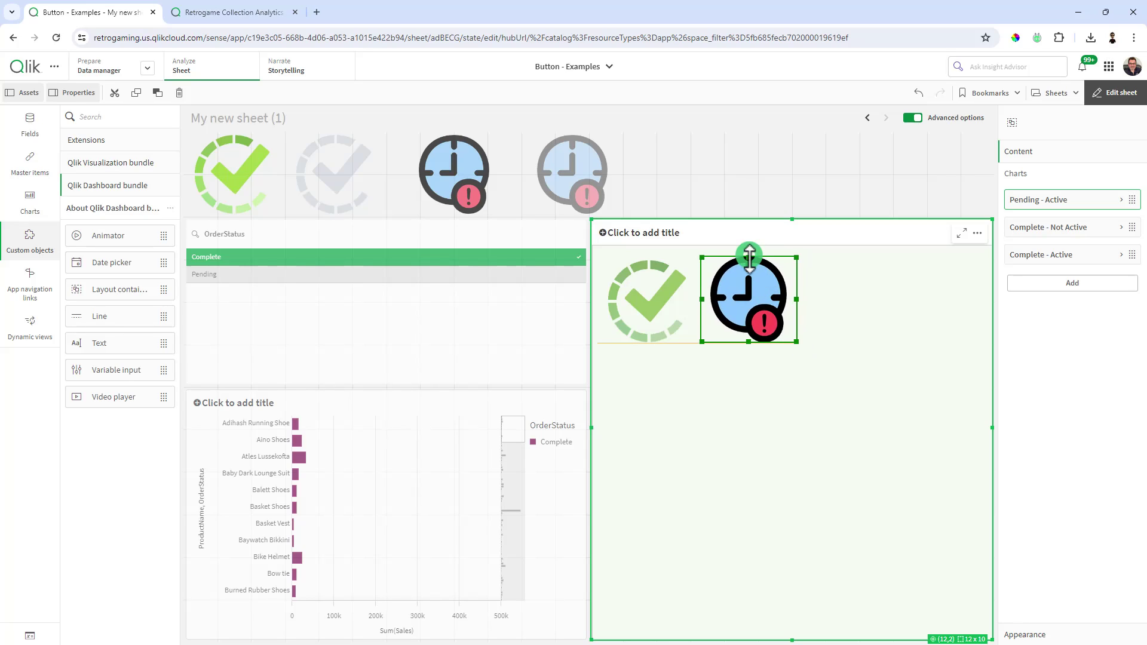
drag(750, 257, 750, 261)
click(845, 315)
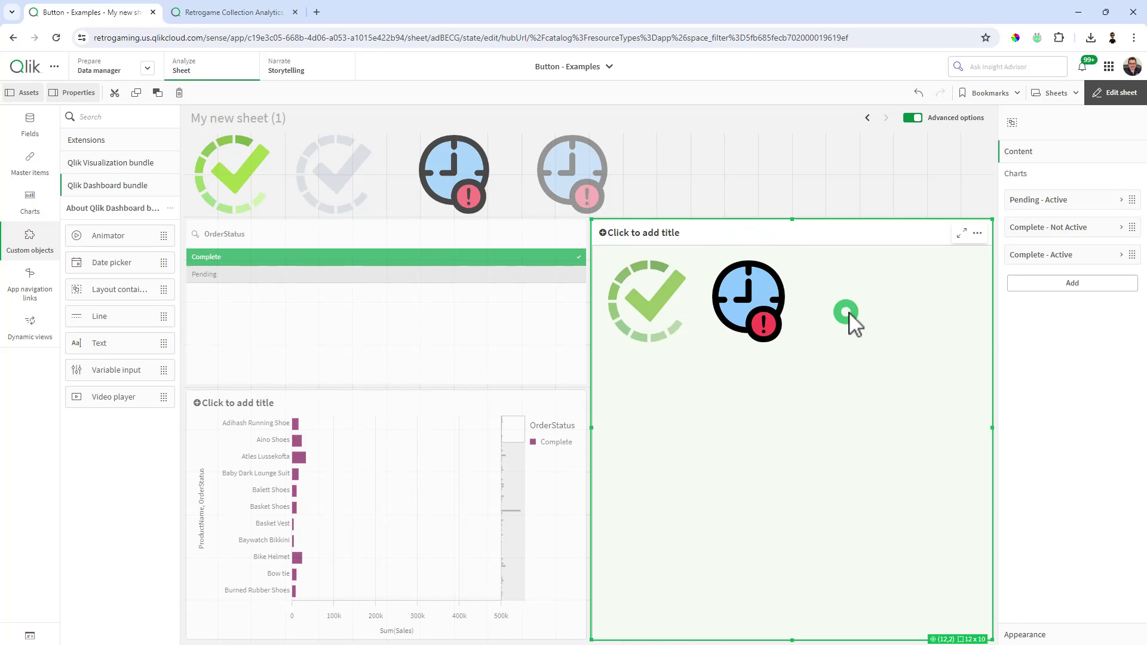
Step: Add Pending - Not Active, shrunk and overlapping the Pending - Active clock
click(1072, 287)
scroll(1070, 440, down, 5)
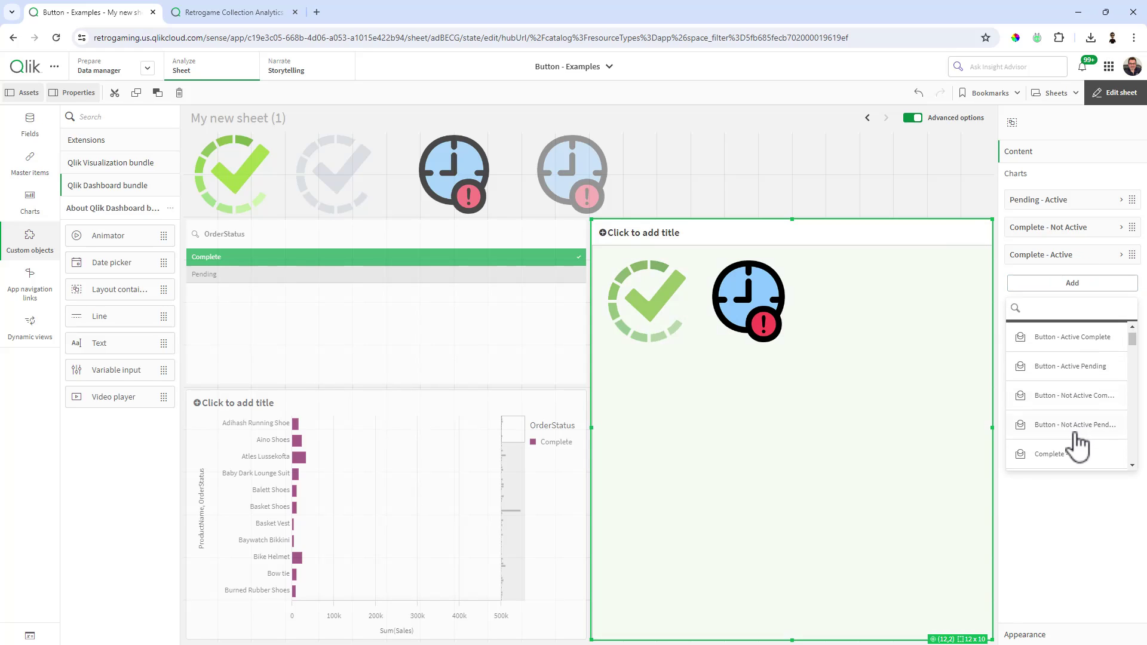
click(1079, 442)
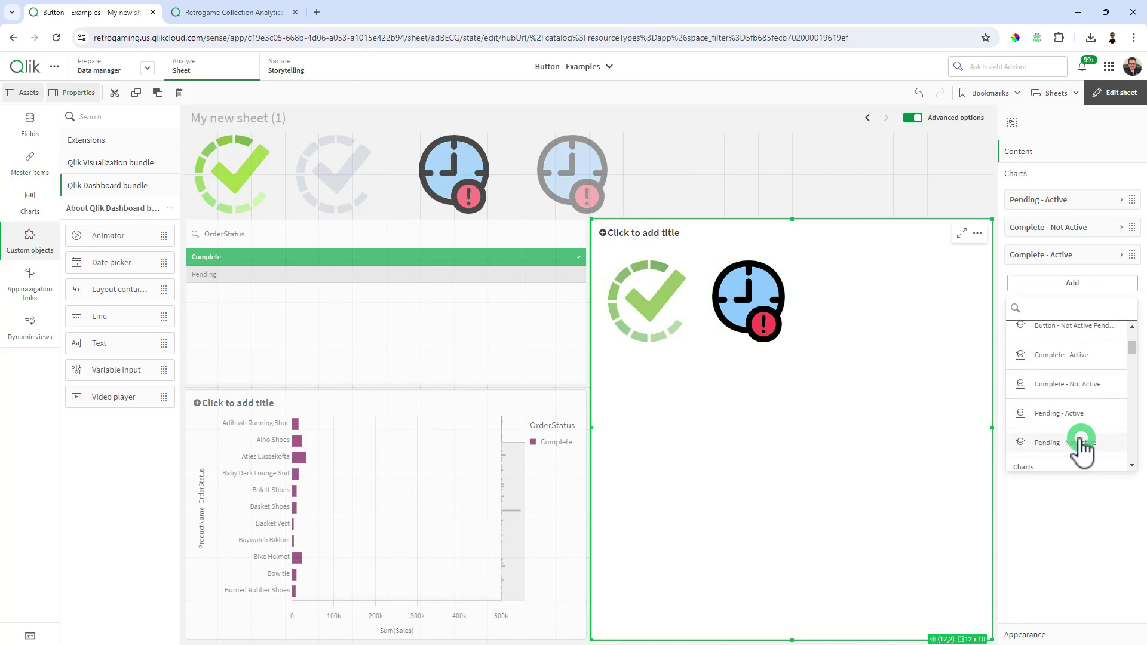
drag(794, 440, 789, 350)
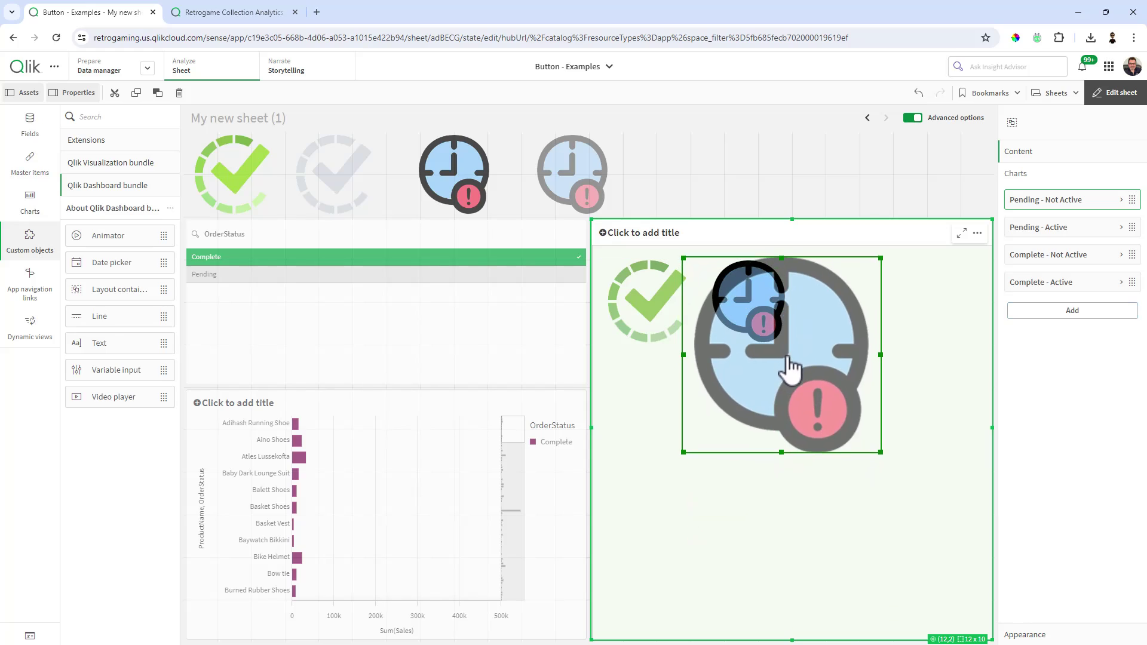
drag(885, 449, 797, 350)
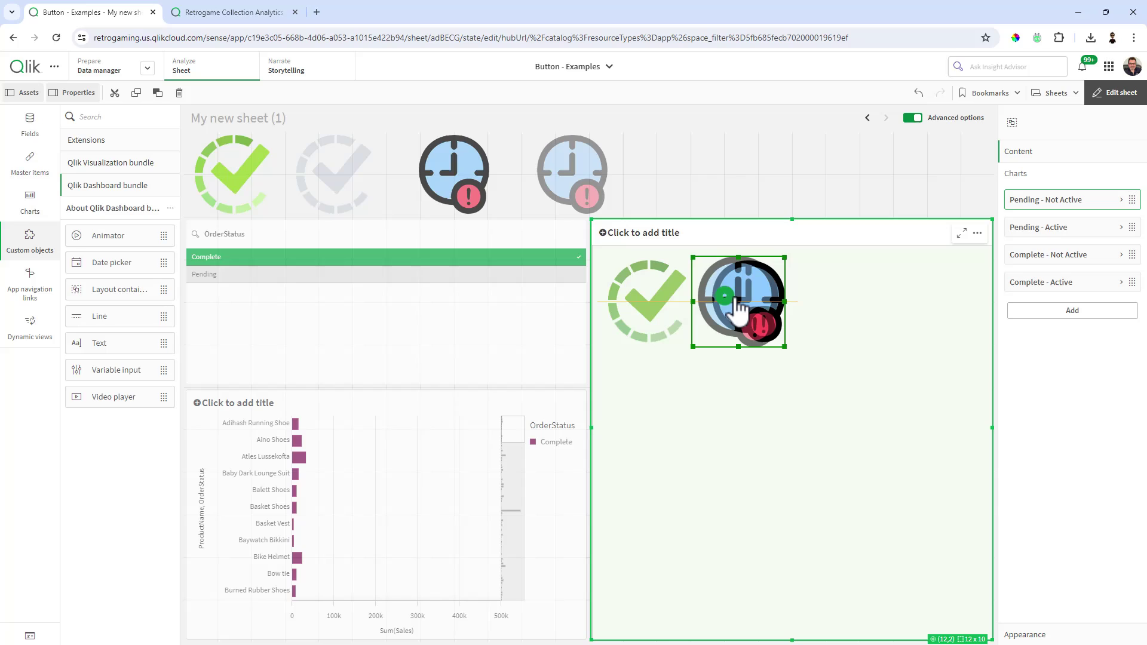
drag(745, 317, 748, 316)
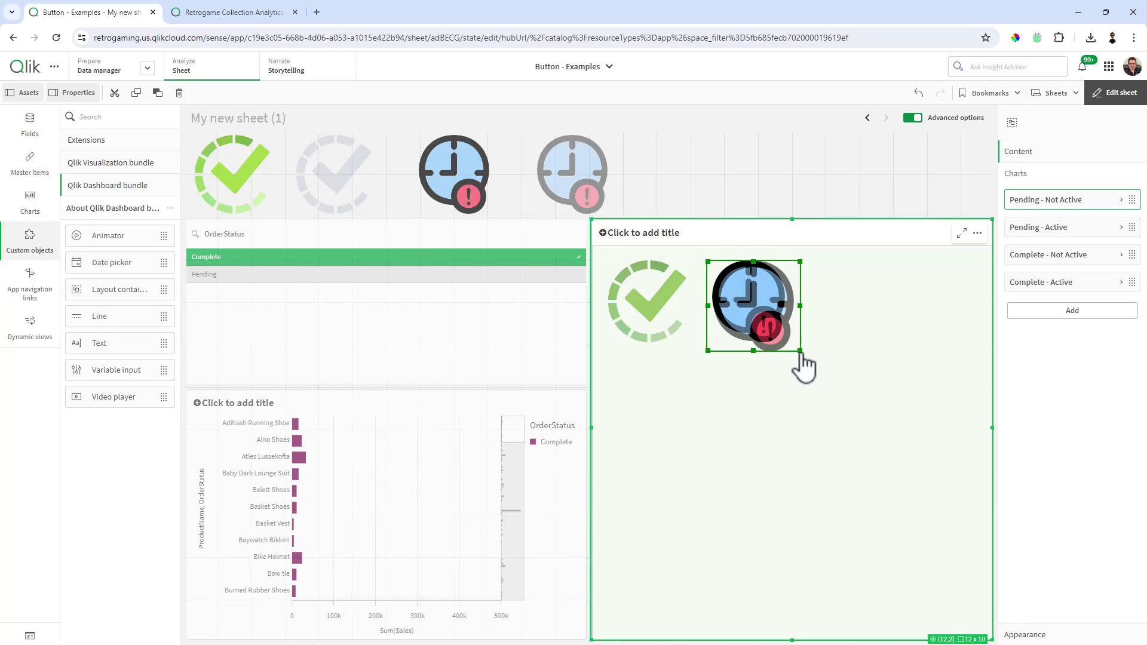
drag(800, 353, 793, 345)
click(819, 377)
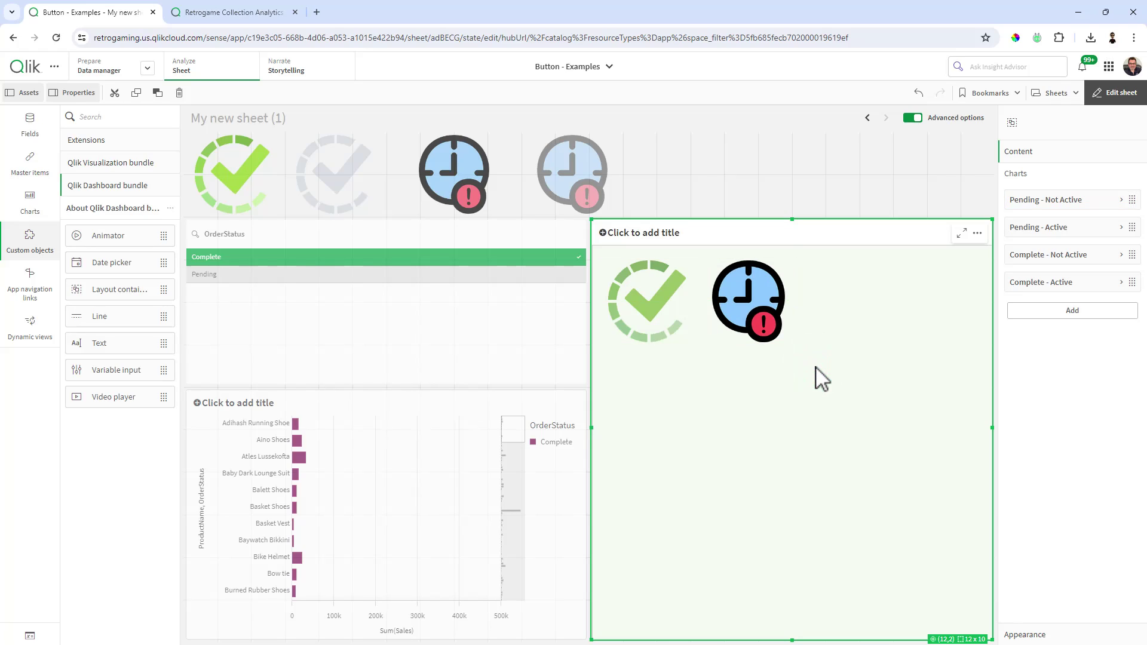
Step: Select the stacked check and clock images in the layout container
click(660, 309)
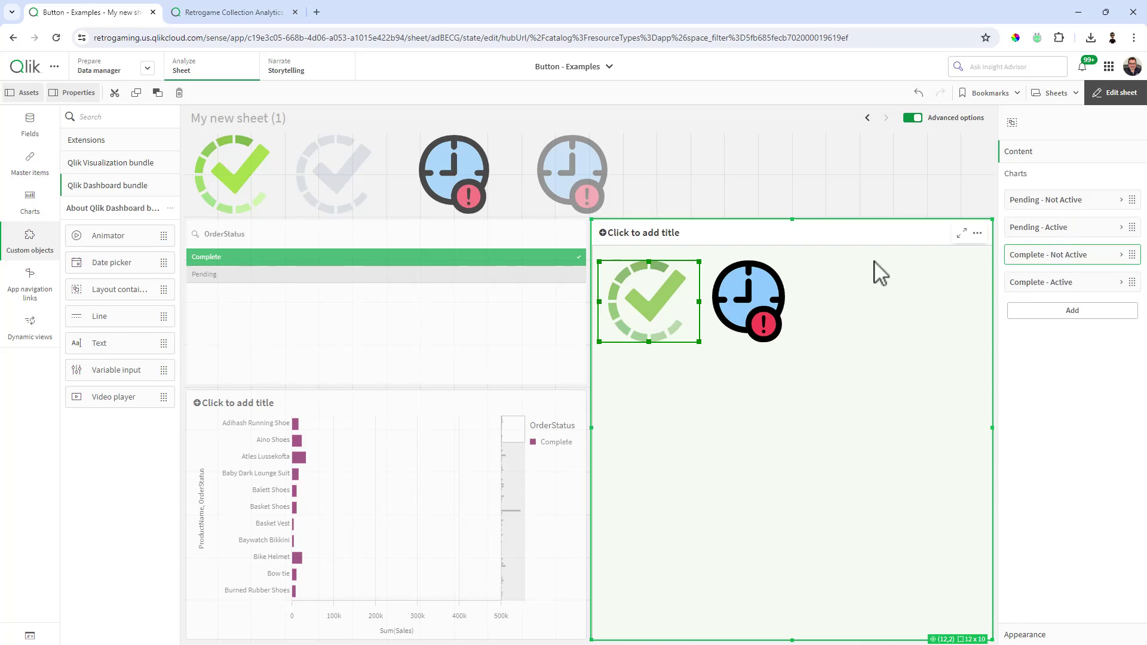
click(750, 306)
click(672, 299)
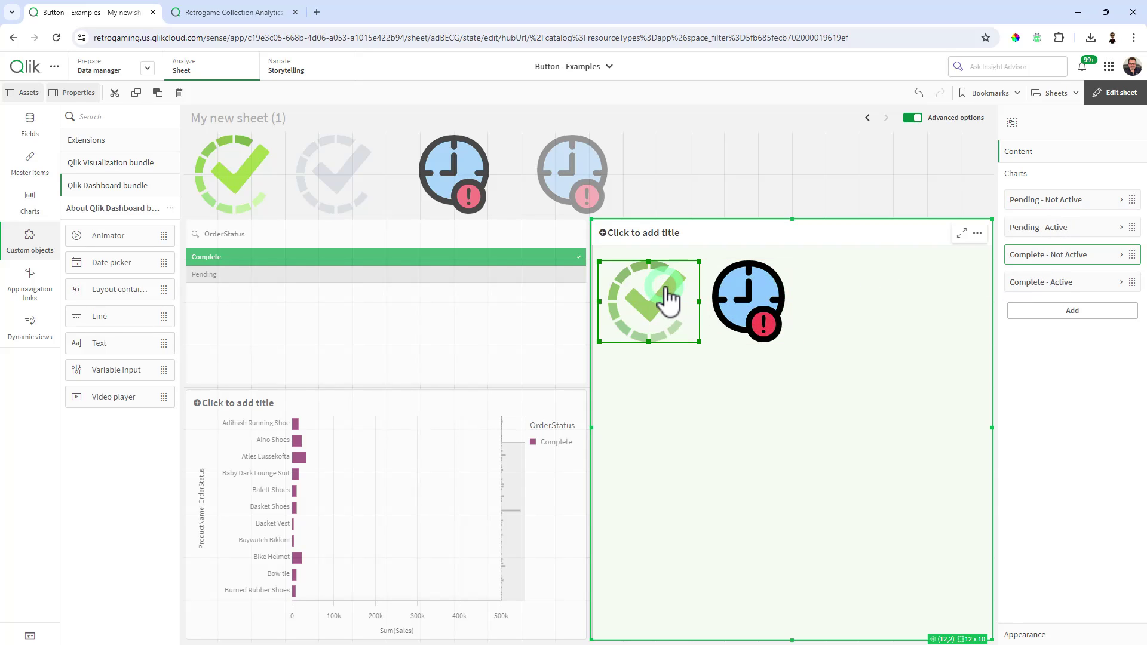
click(747, 307)
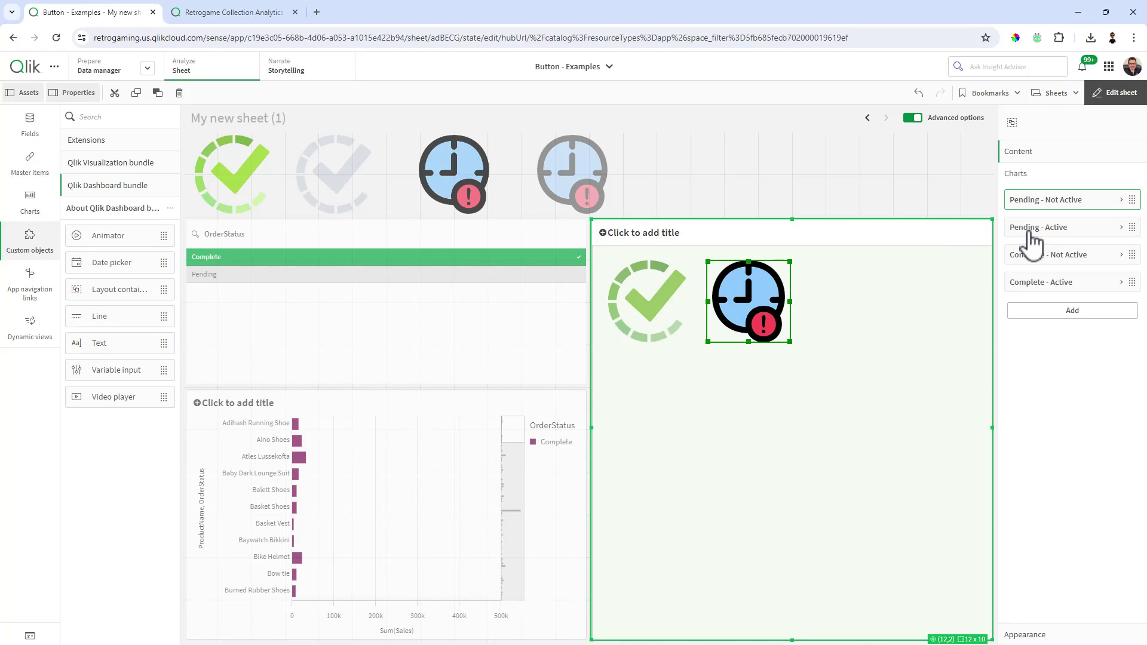
Step: Give Complete - Active the show condition ='$(vSelected_Status)' = 'Complete'
click(1039, 283)
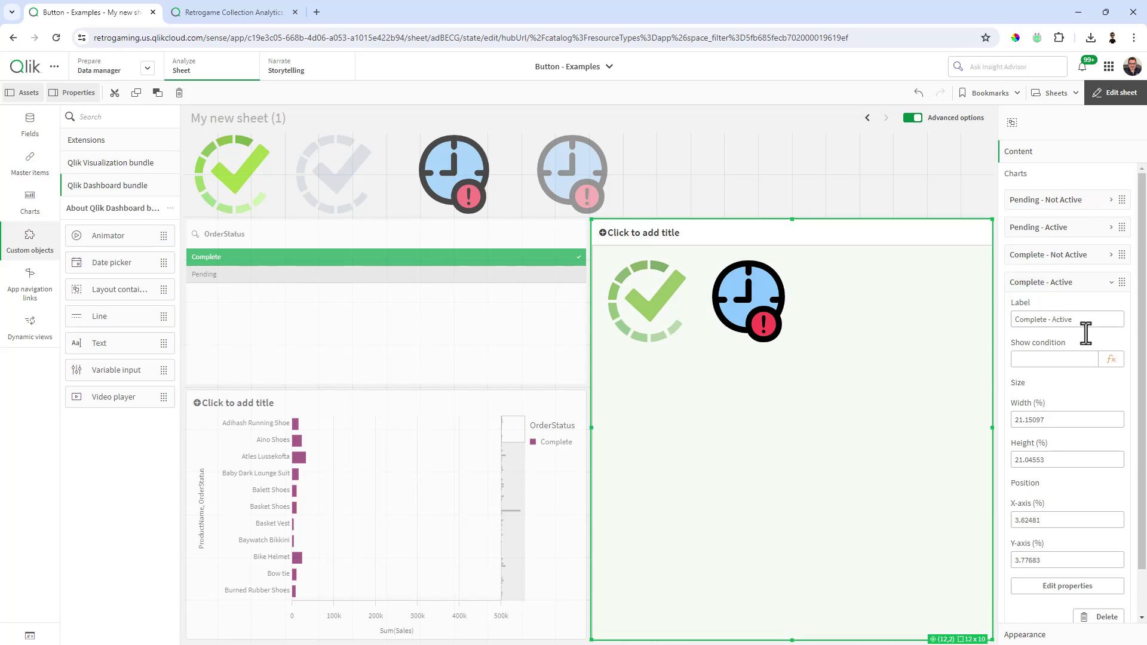
click(1110, 358)
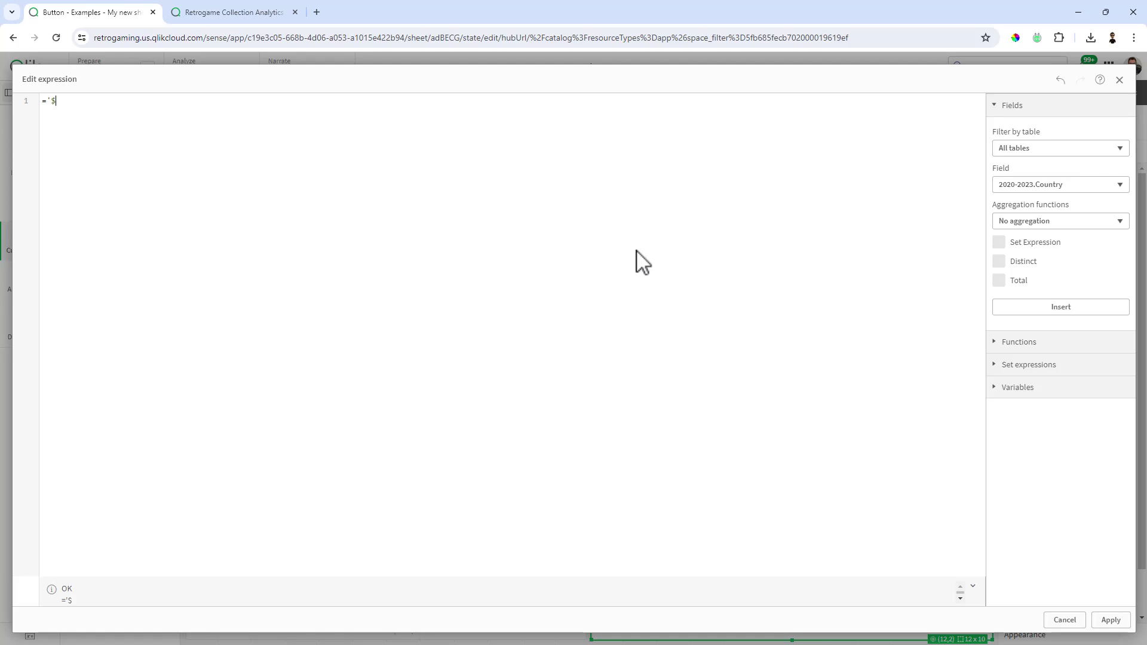
text('$()
key(BackSpace)
key(BackSpace)
key(BackSpace)
key(BackSpace)
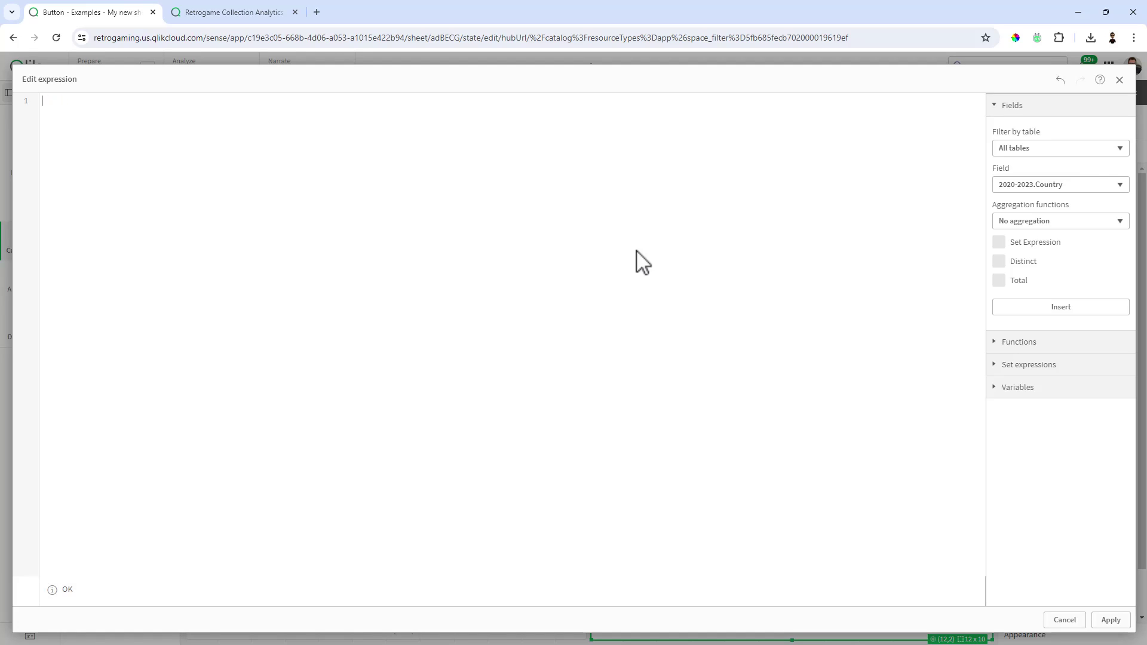
text(v)
key(Down)
key(Down)
key(Down)
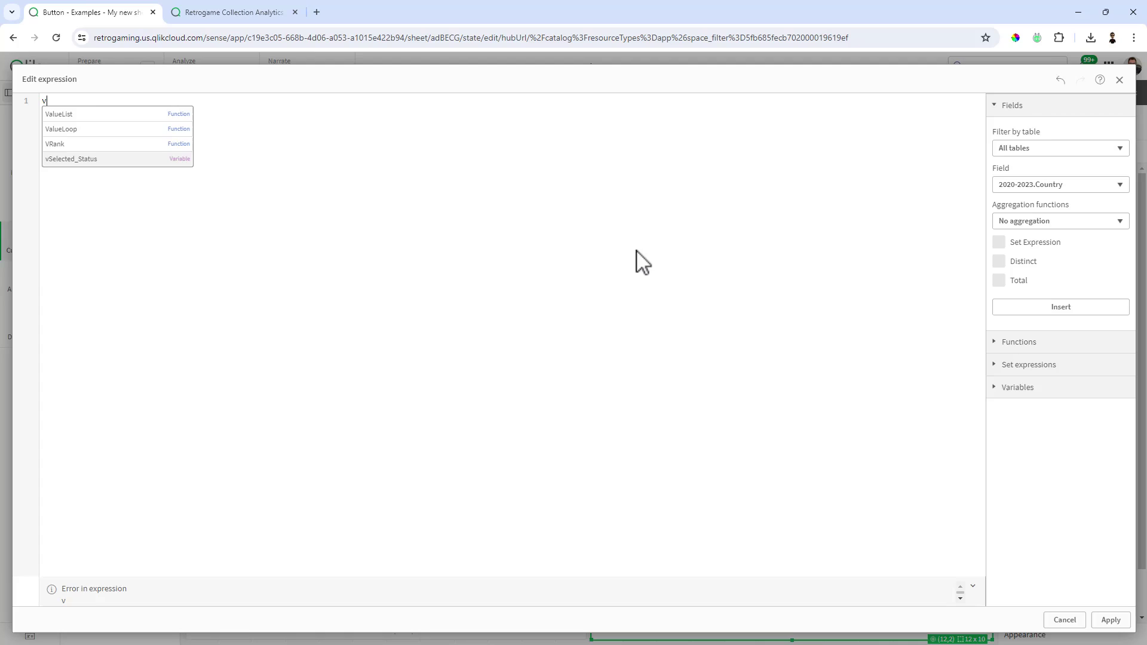
key(Return)
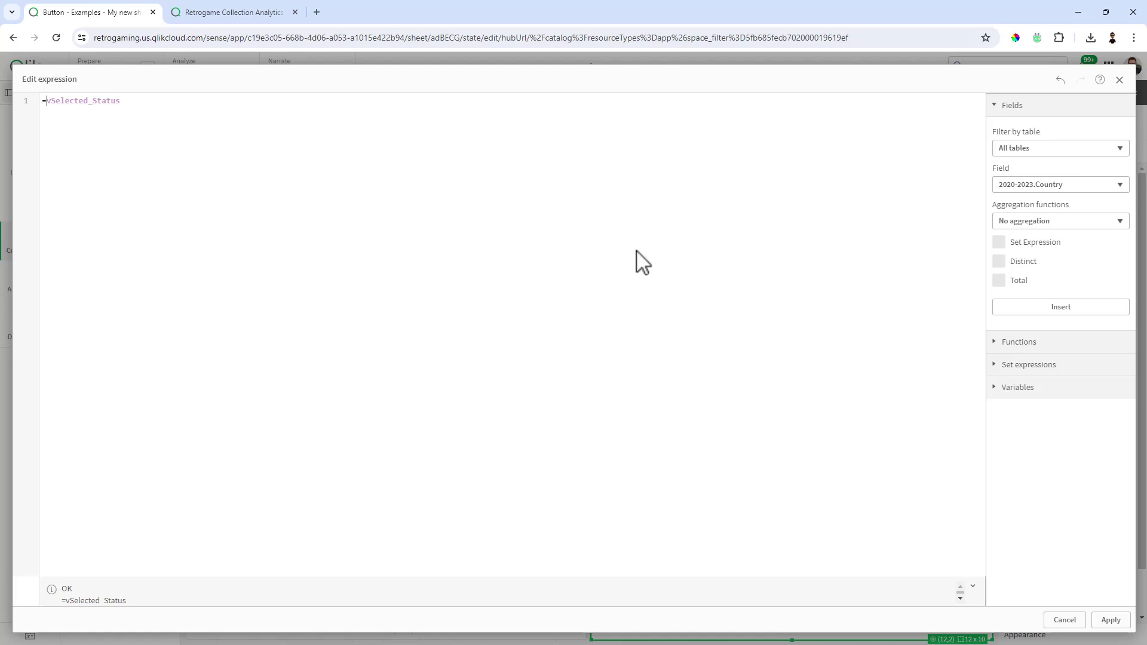
text('$()
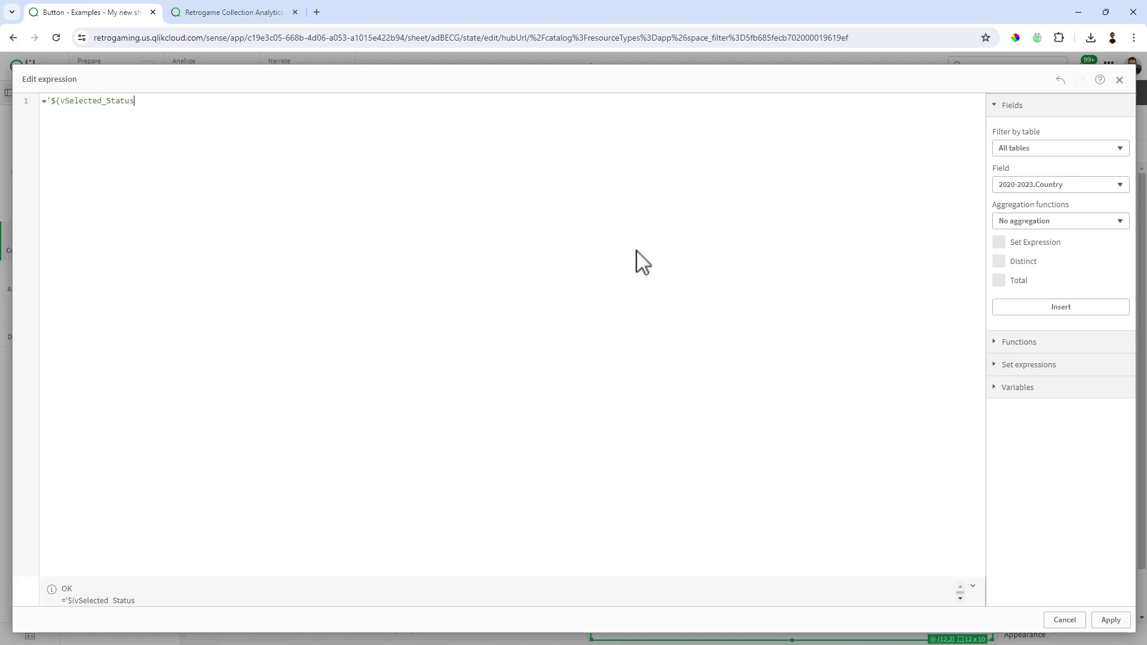
text()' = 'Complete')
key(ctrl+a)
key(ctrl+c)
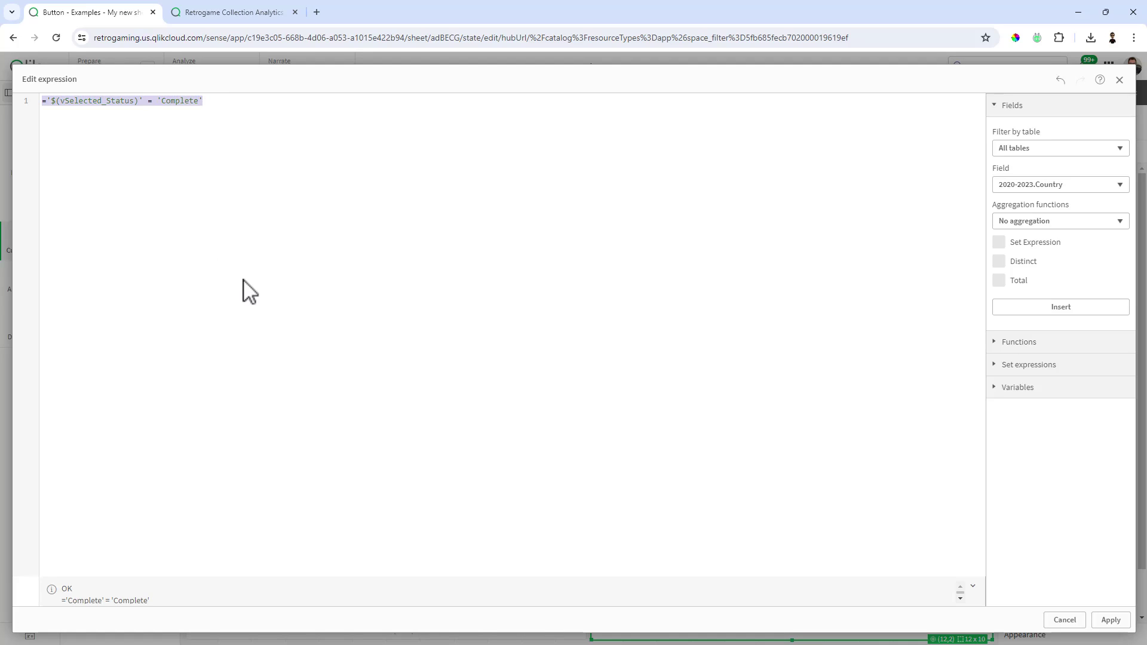
click(245, 276)
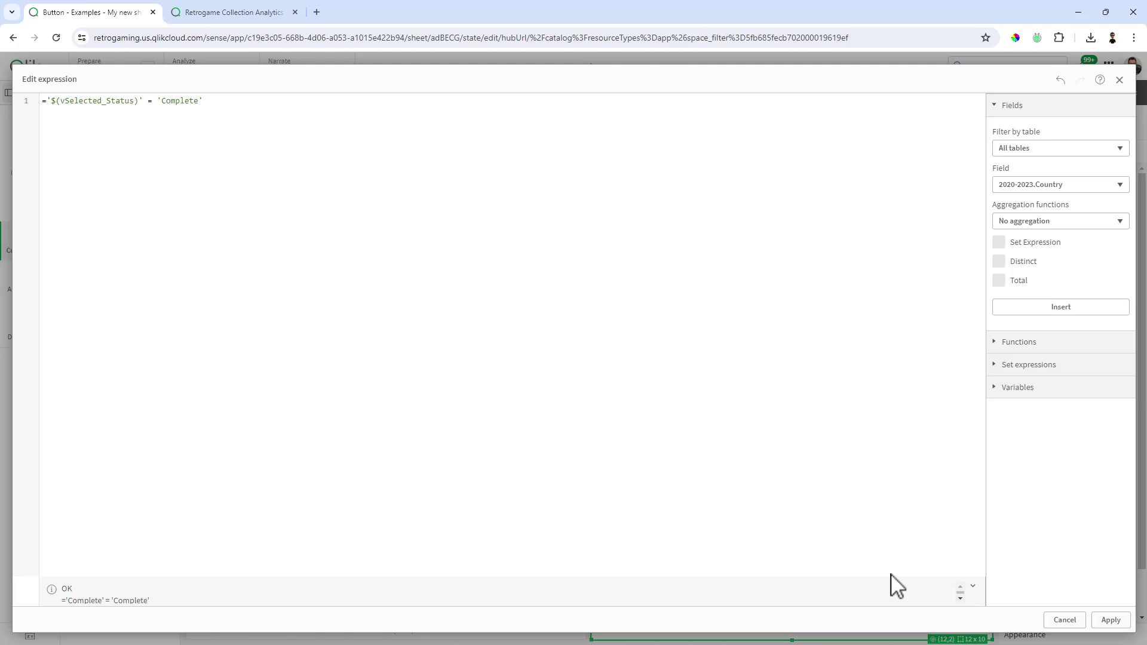
click(1111, 620)
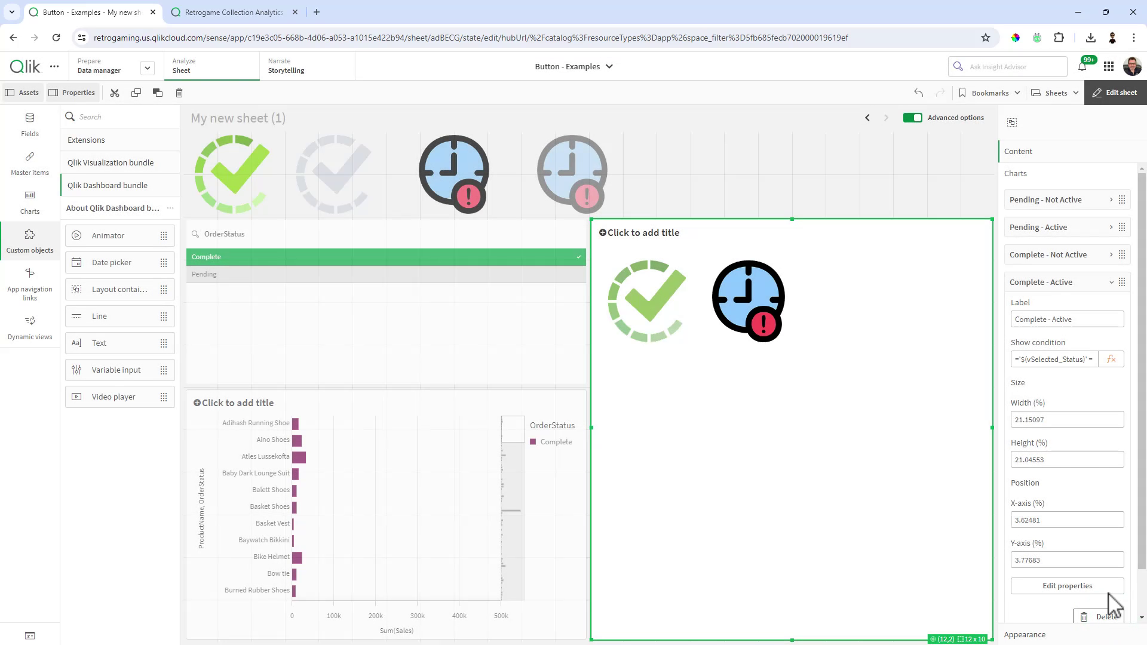
Step: Paste the vSelected_Status comparison as Complete - Not Active's show condition, adjusting its operator
click(1042, 283)
click(1047, 255)
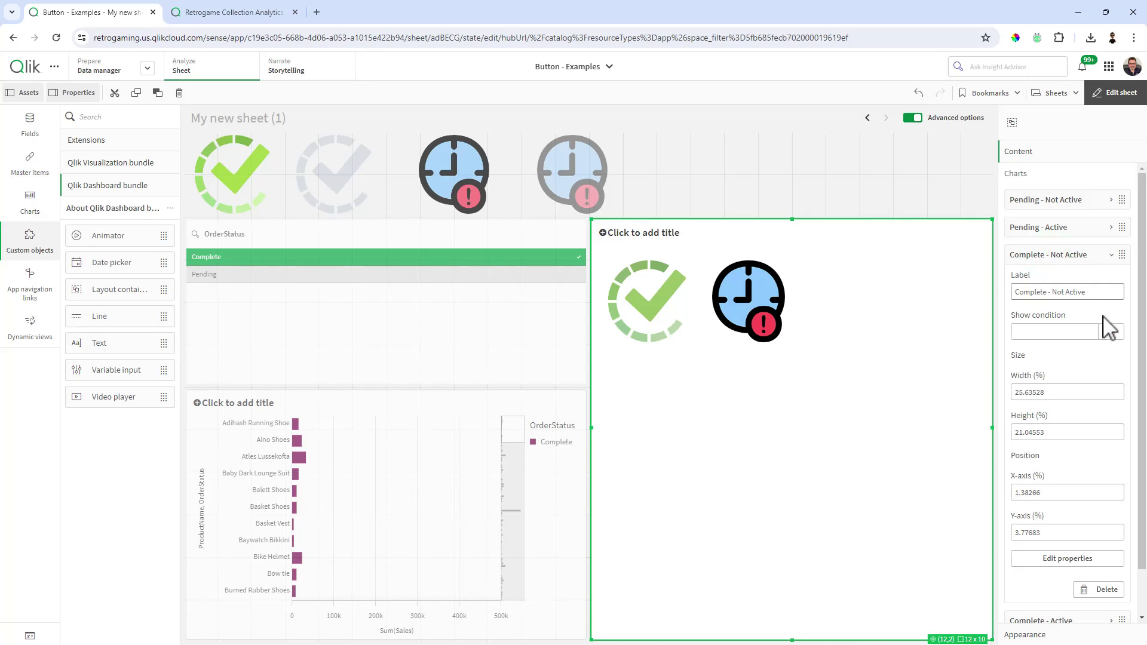
click(1113, 333)
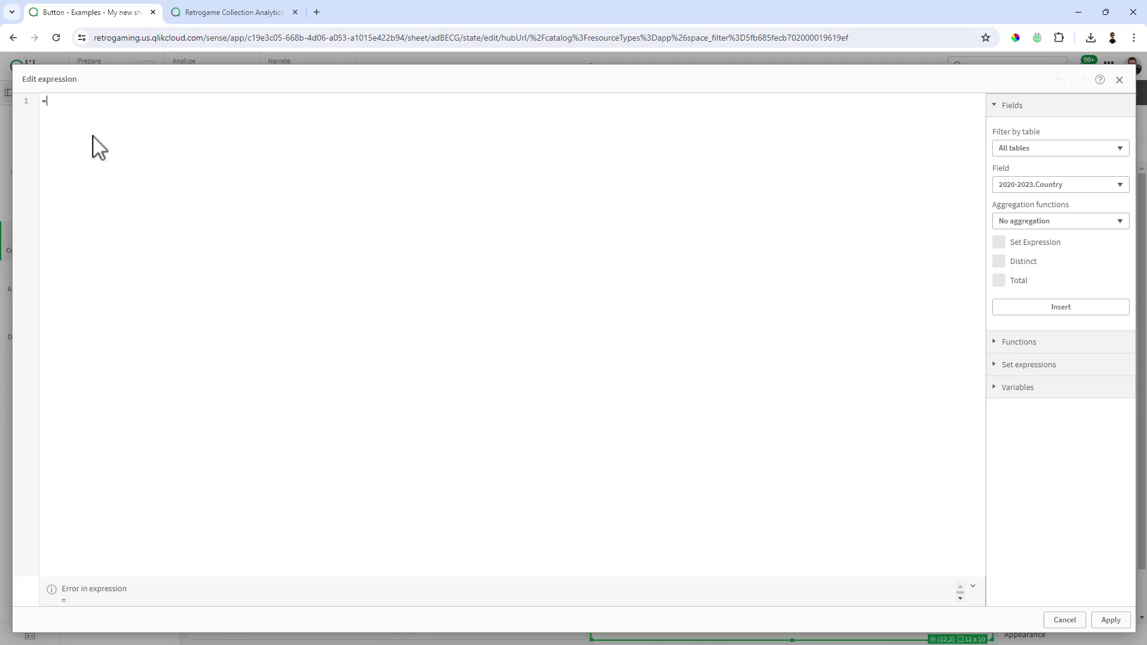
click(51, 102)
key(ctrl+v)
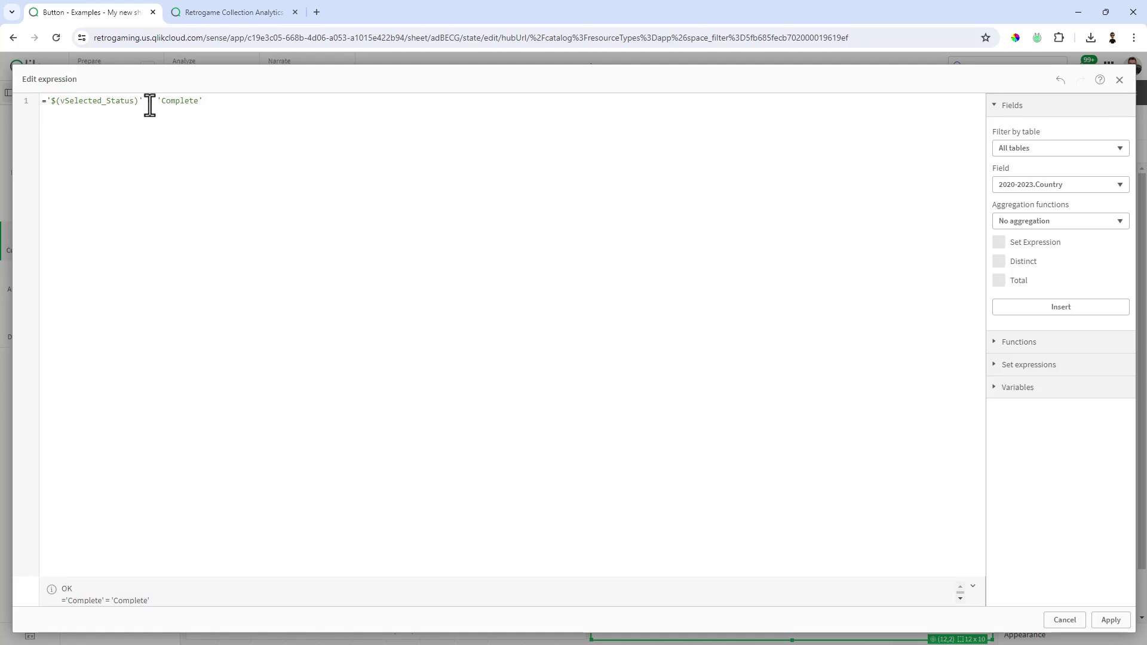
double_click(149, 102)
click(1110, 620)
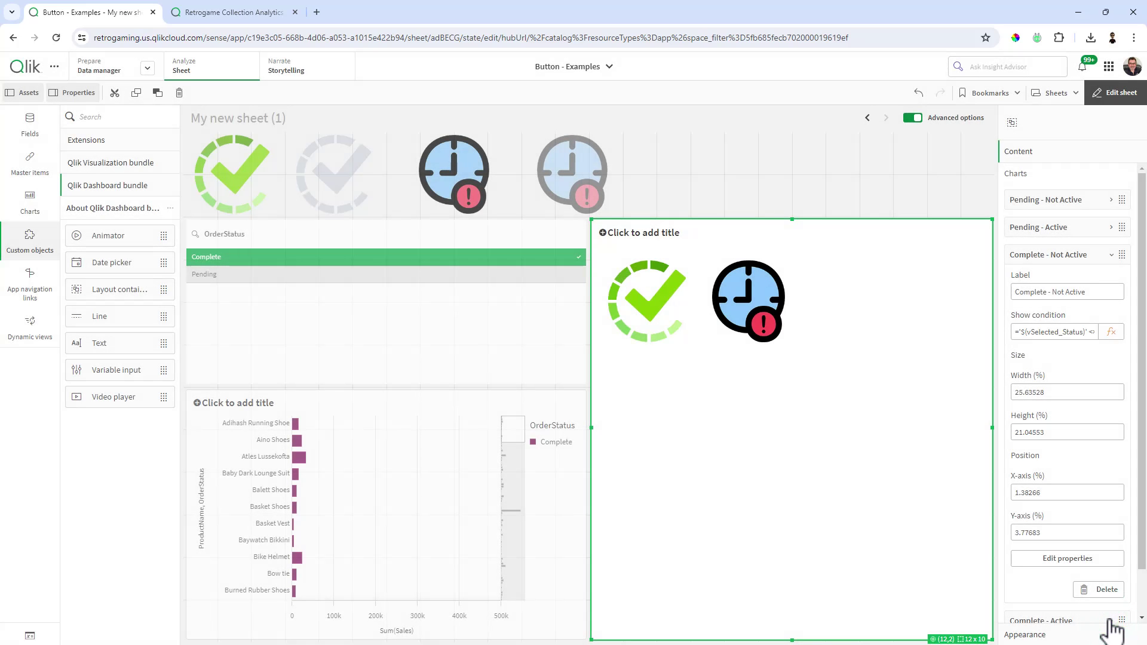
Step: Give Pending - Active the show condition comparing vSelected_Status with 'Pending'
click(1051, 255)
click(1055, 229)
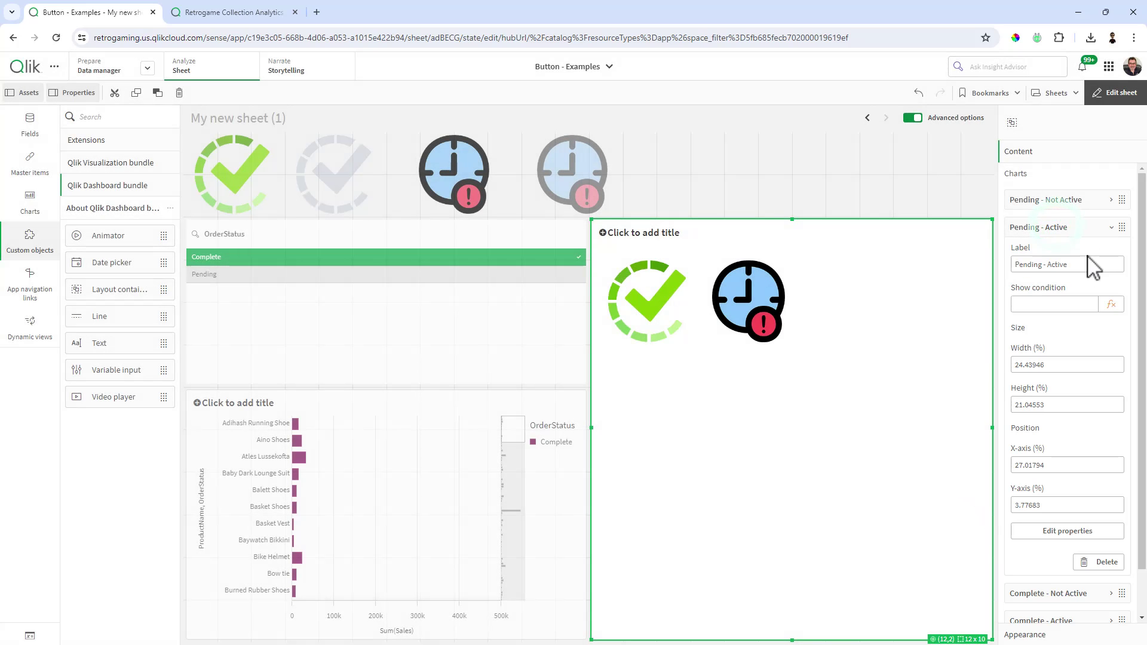
click(1115, 305)
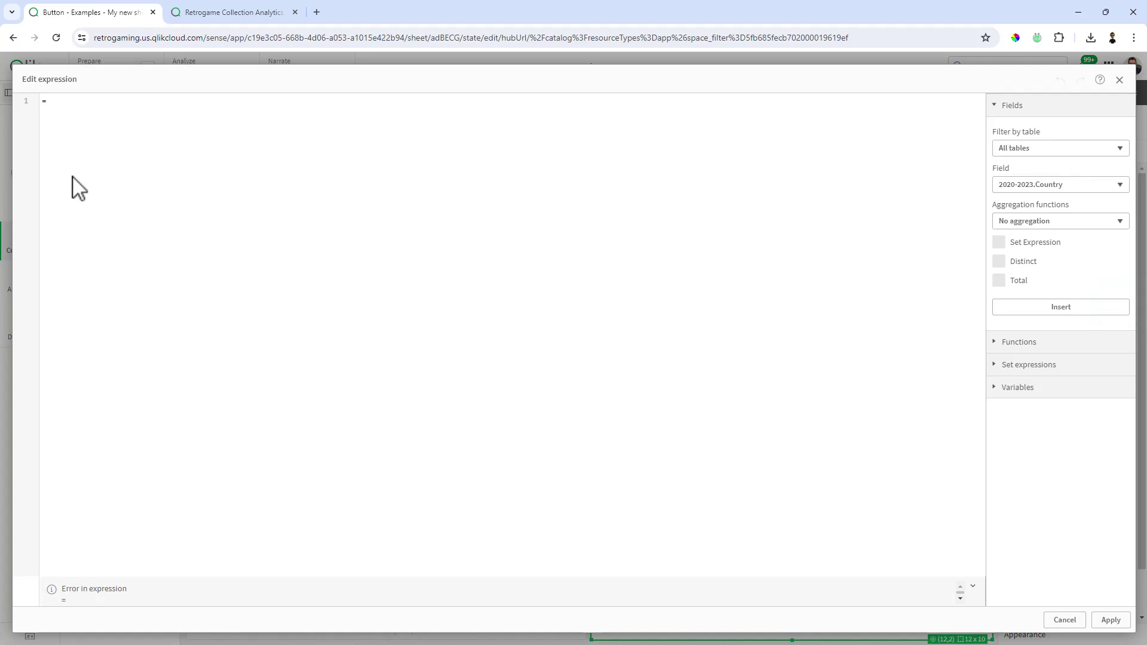
click(51, 102)
key(ctrl+v)
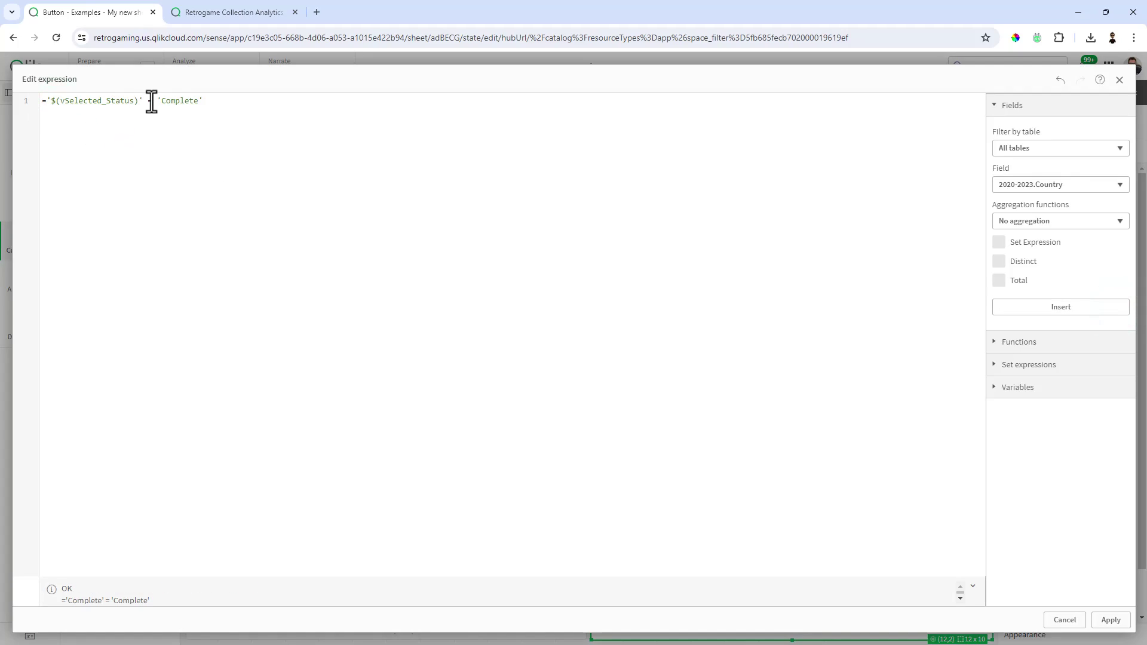
click(159, 102)
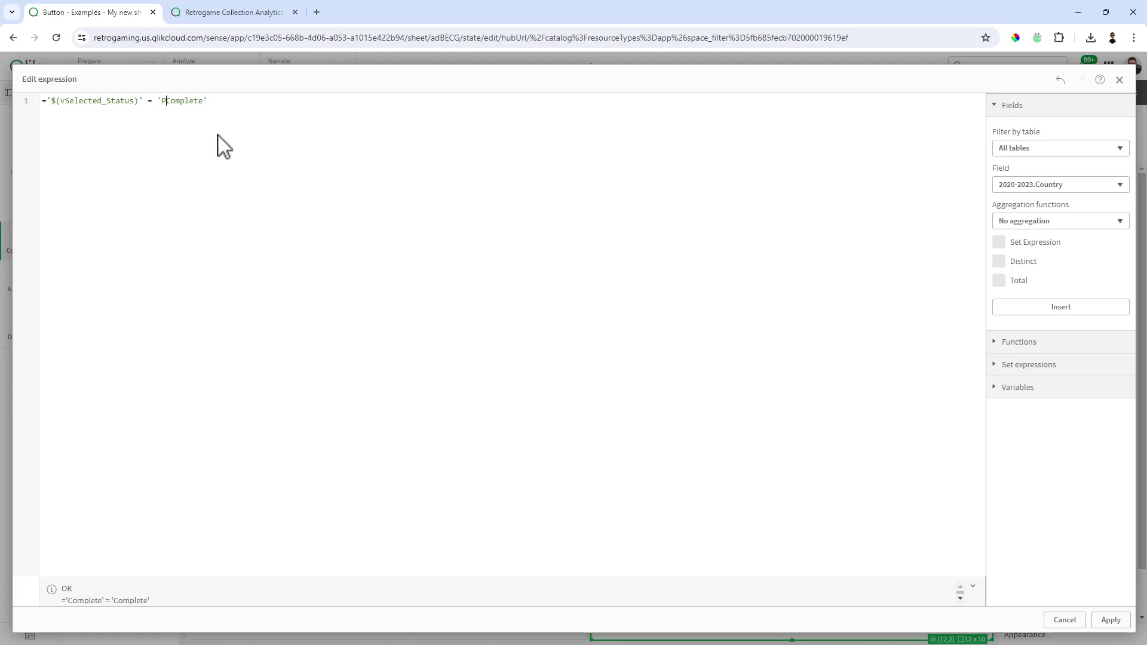
text(Pending)
key(ctrl+a)
key(ctrl+c)
click(1110, 621)
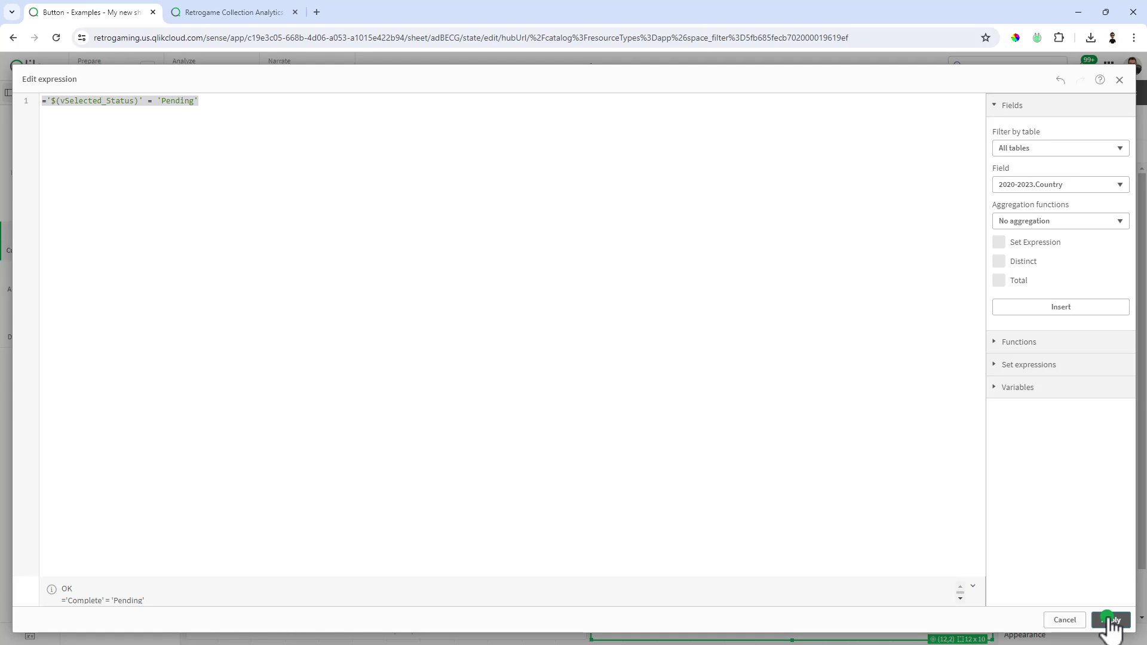
Step: Give Pending - Not Active the show condition ='$(vSelected_Status)' <> 'Pending'
click(1054, 228)
click(1056, 229)
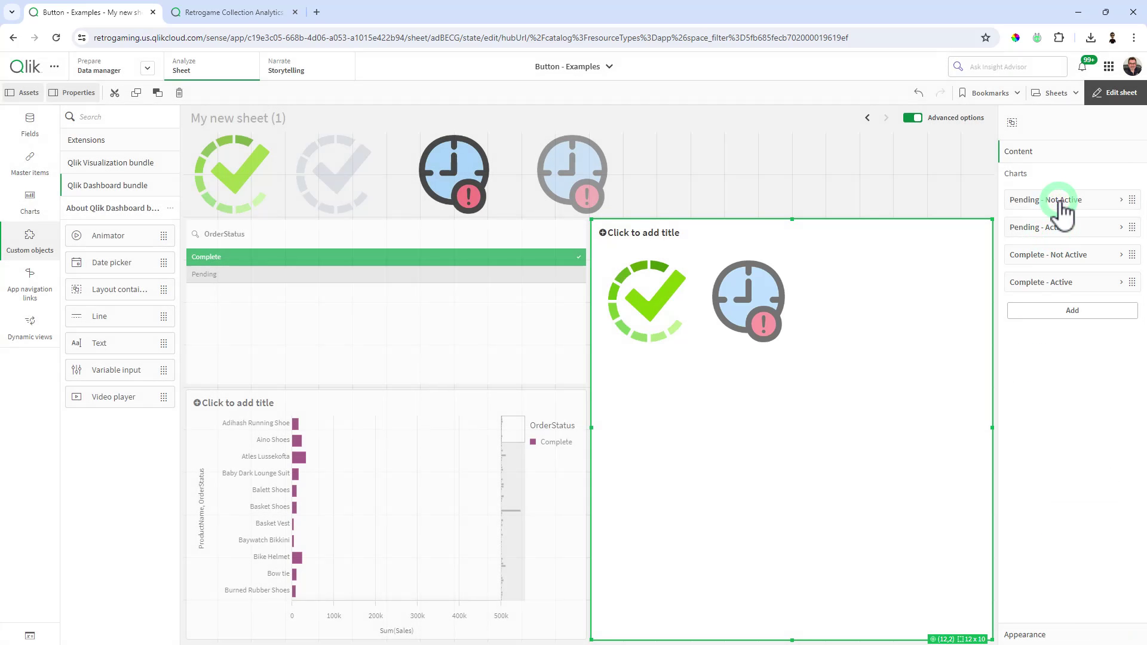
click(1057, 201)
click(1110, 282)
click(518, 250)
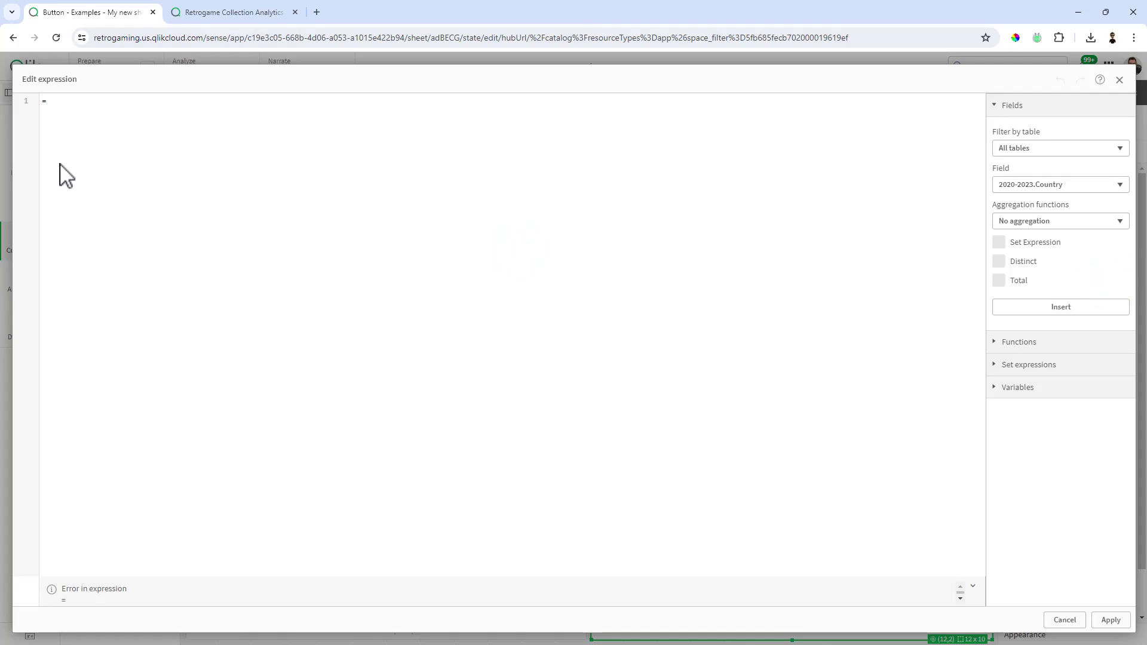
key(ctrl+v)
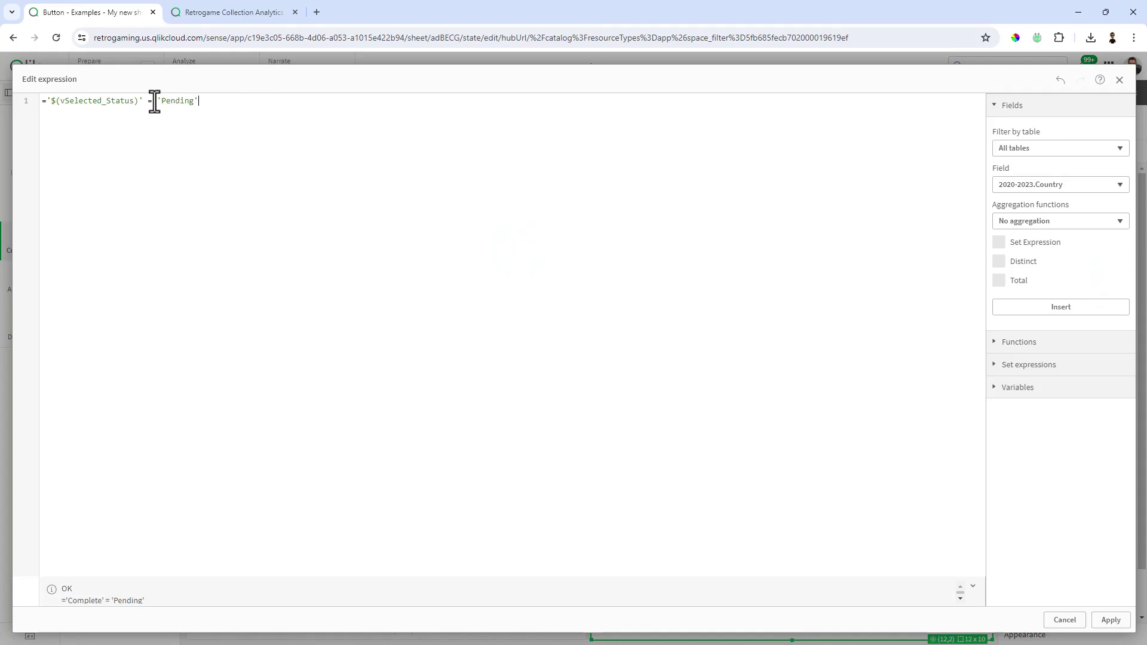
click(150, 100)
text(<>)
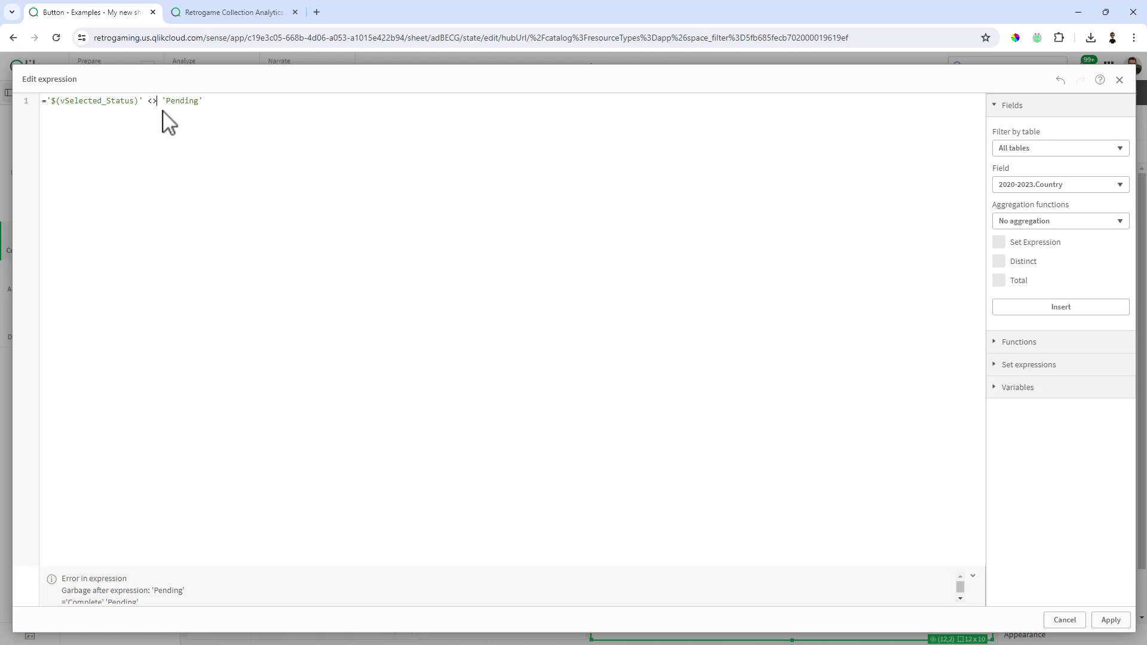
click(1109, 620)
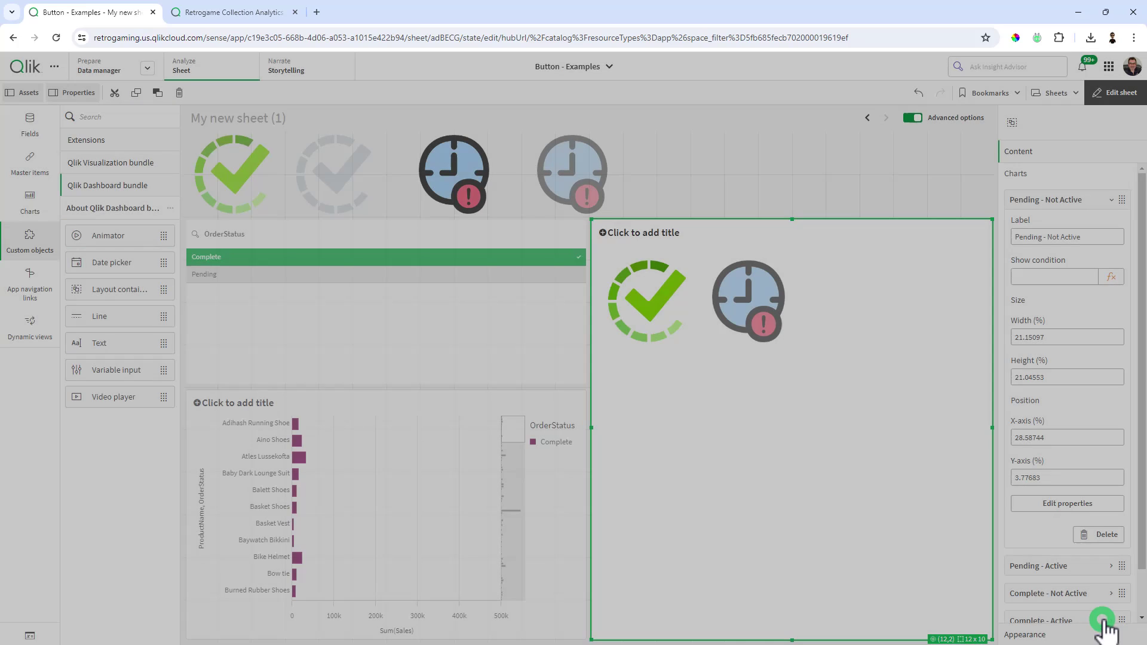
Step: Exit sheet editing, clear the OrderStatus selection, and filter to Complete with the check image
click(1119, 95)
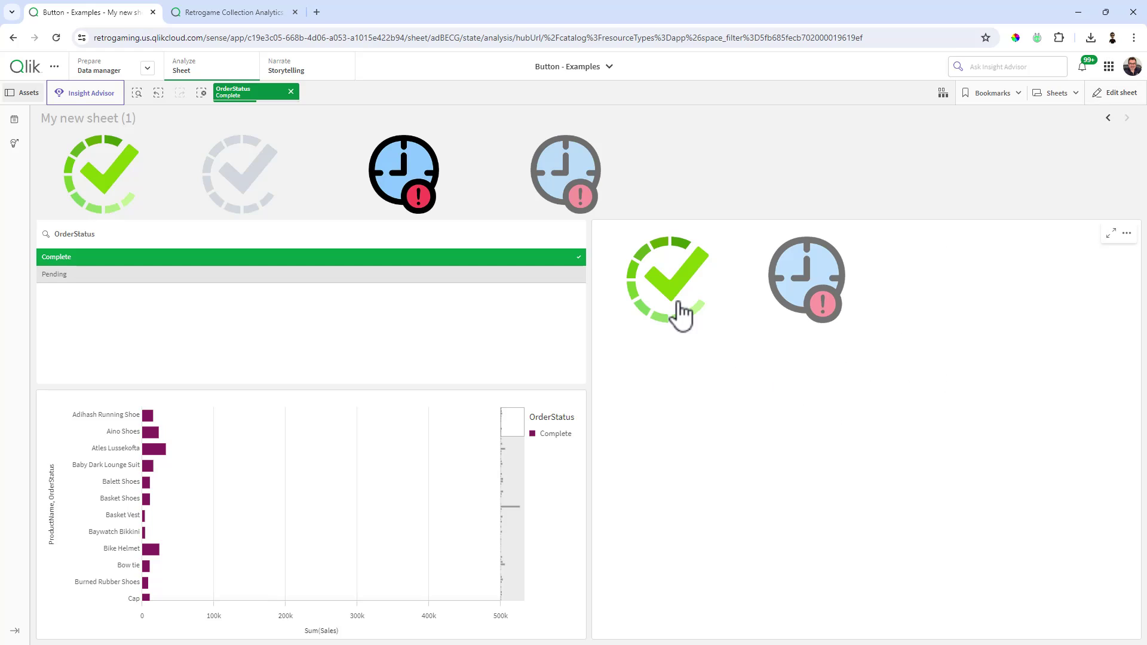
click(290, 91)
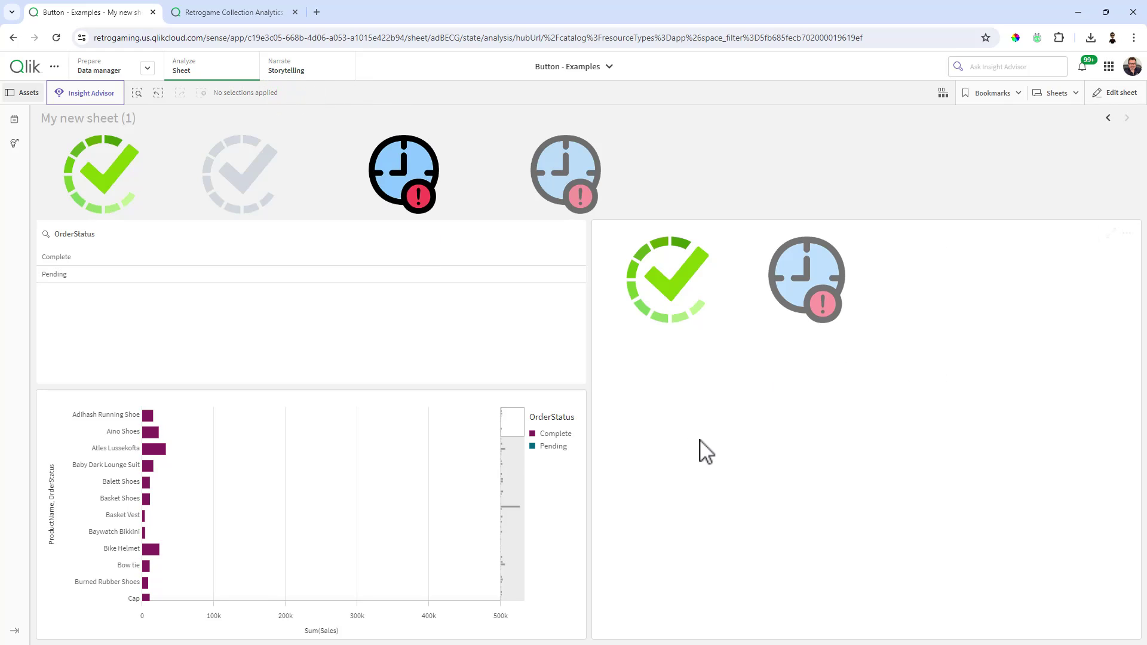
click(669, 299)
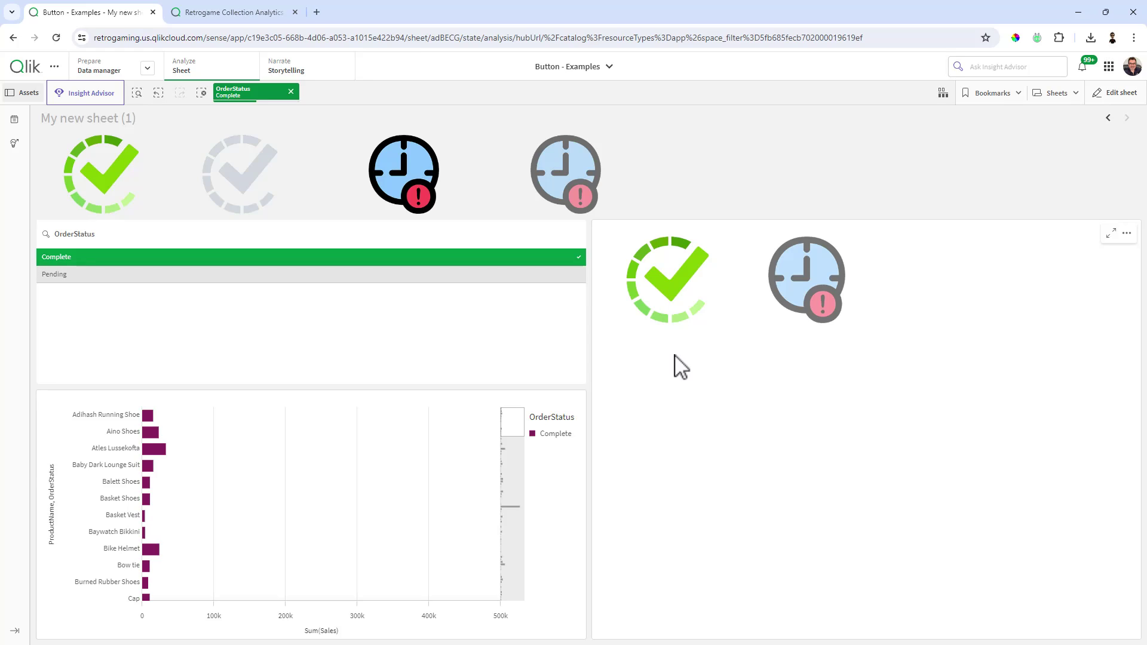
Step: Alternate OrderStatus between Pending (clock) and Complete (check) several times, ending on Complete
click(801, 296)
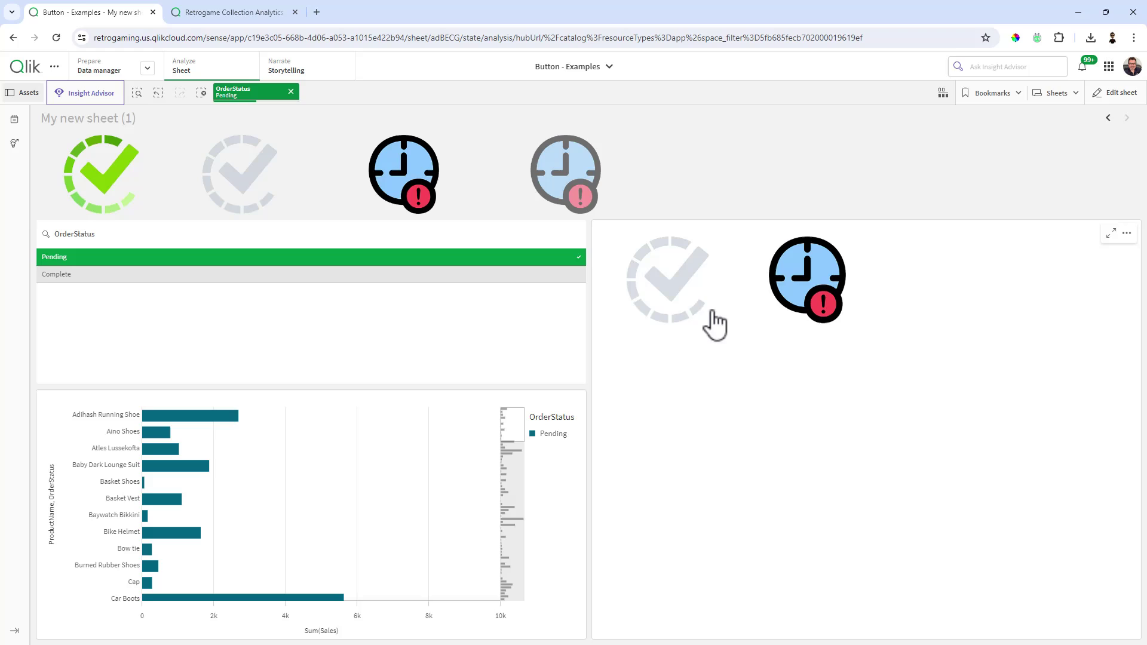
click(670, 294)
click(785, 291)
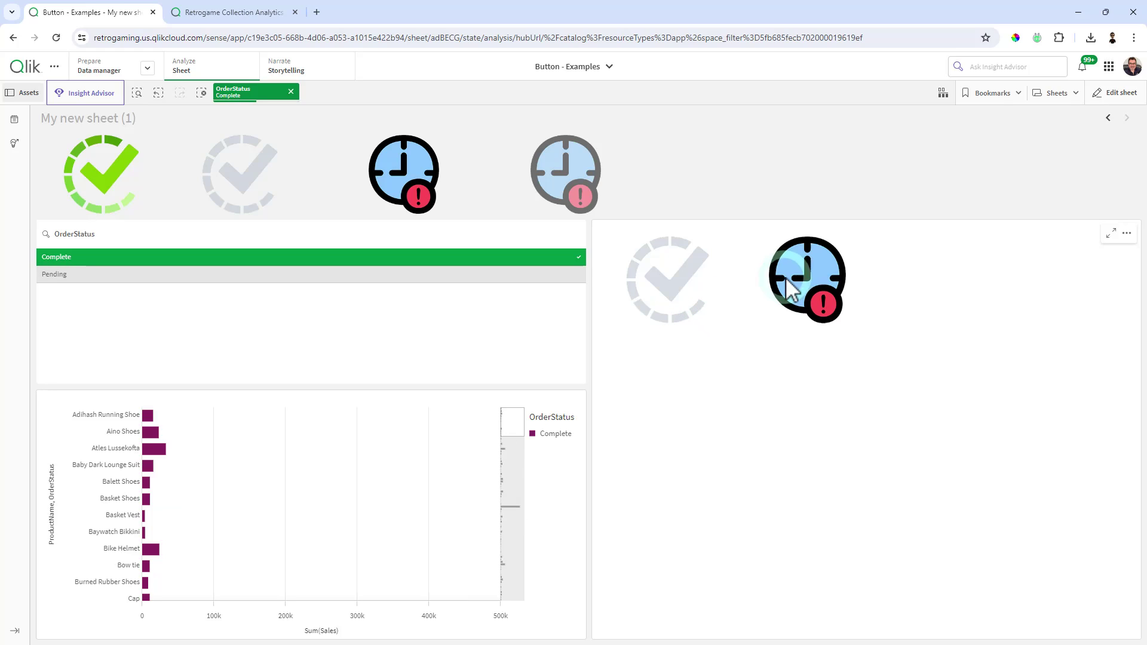
click(670, 294)
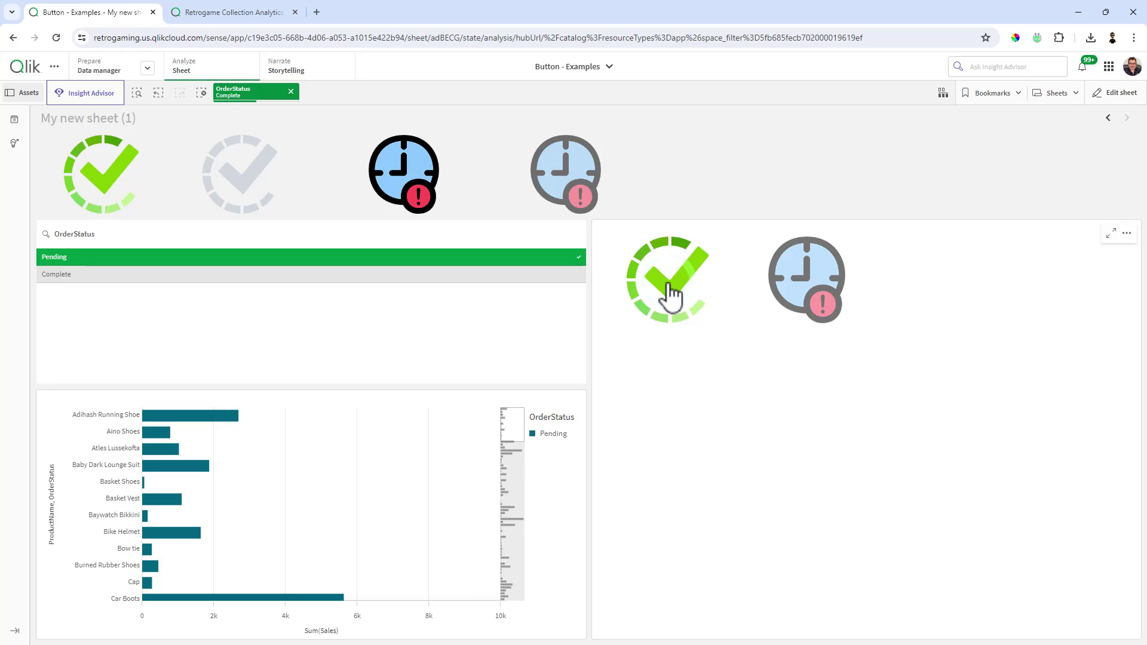
click(785, 293)
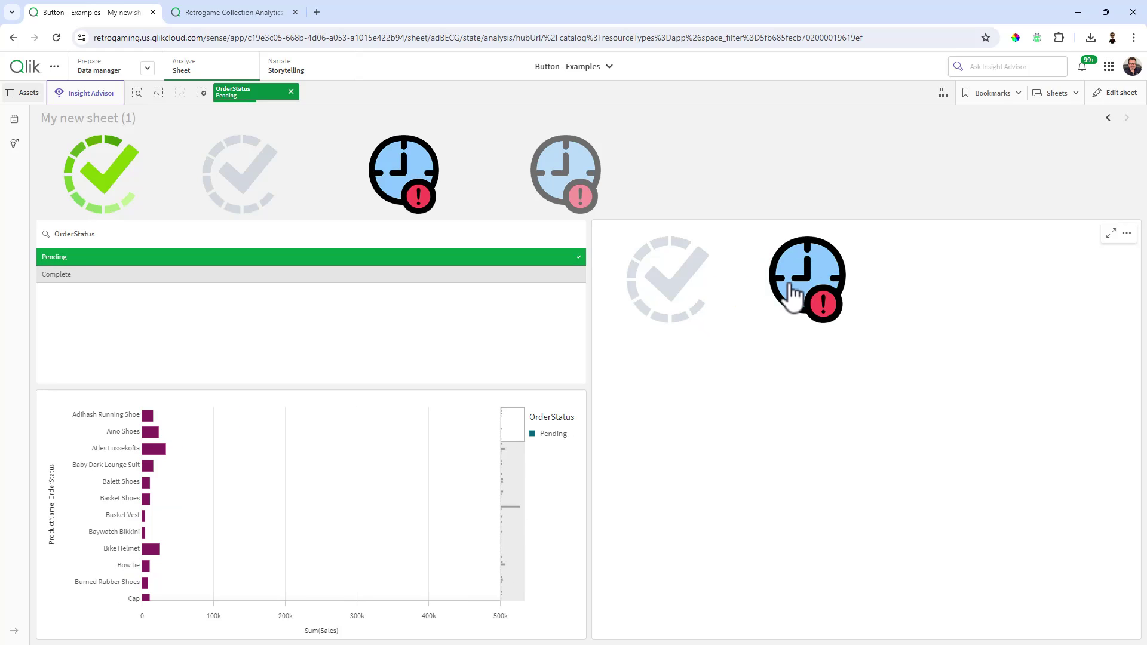
click(666, 290)
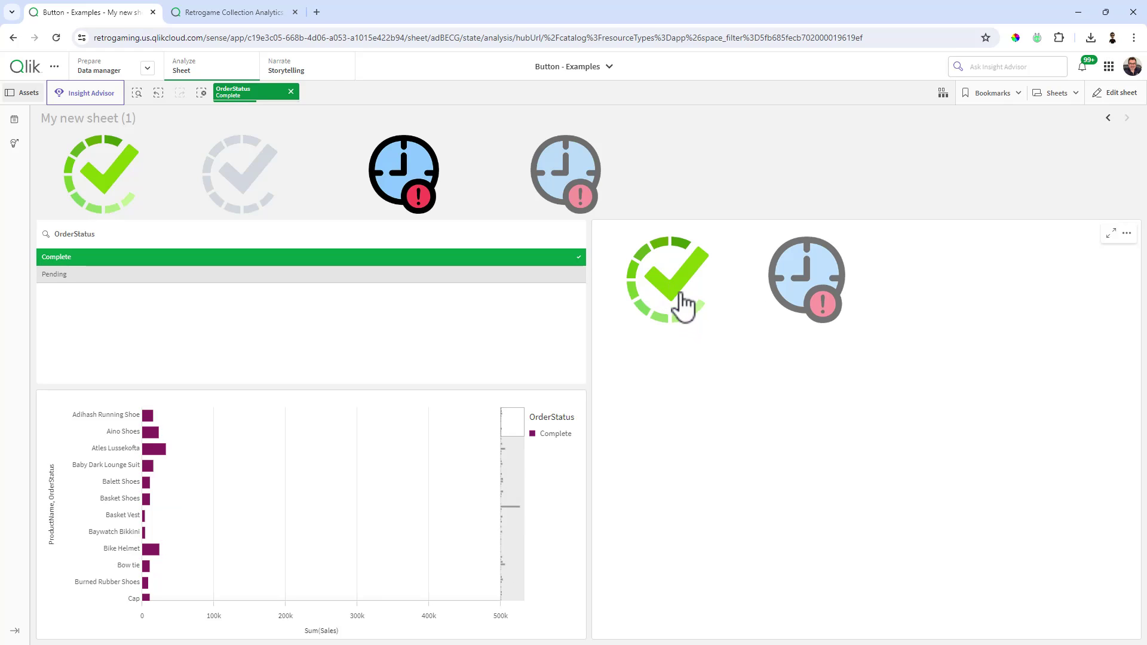
click(793, 293)
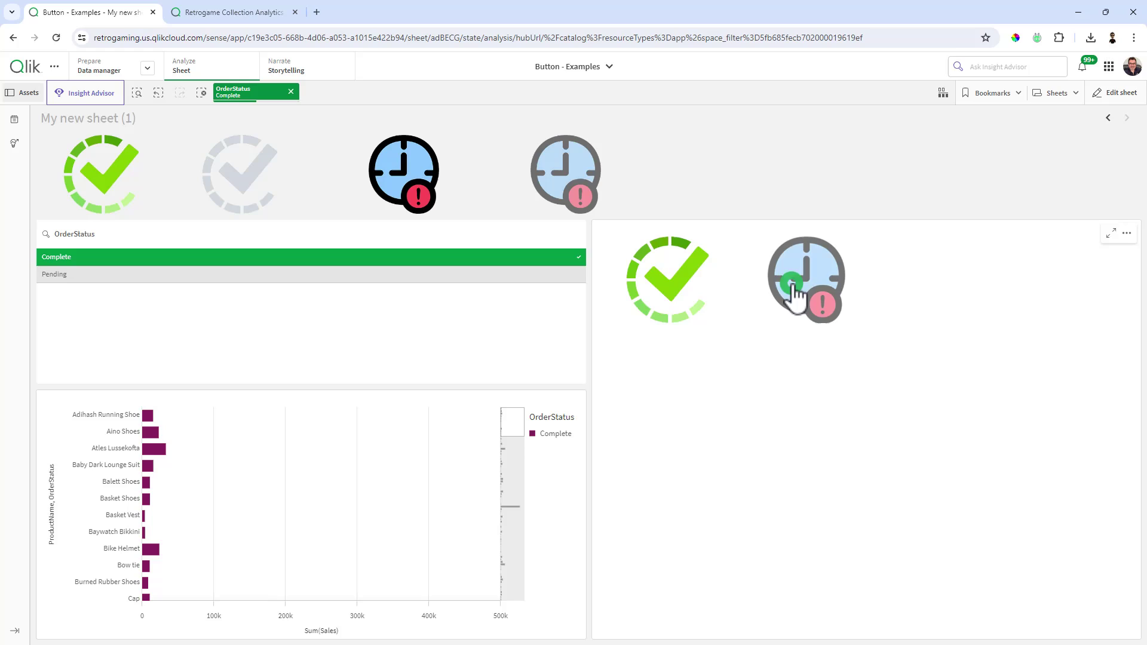
click(696, 294)
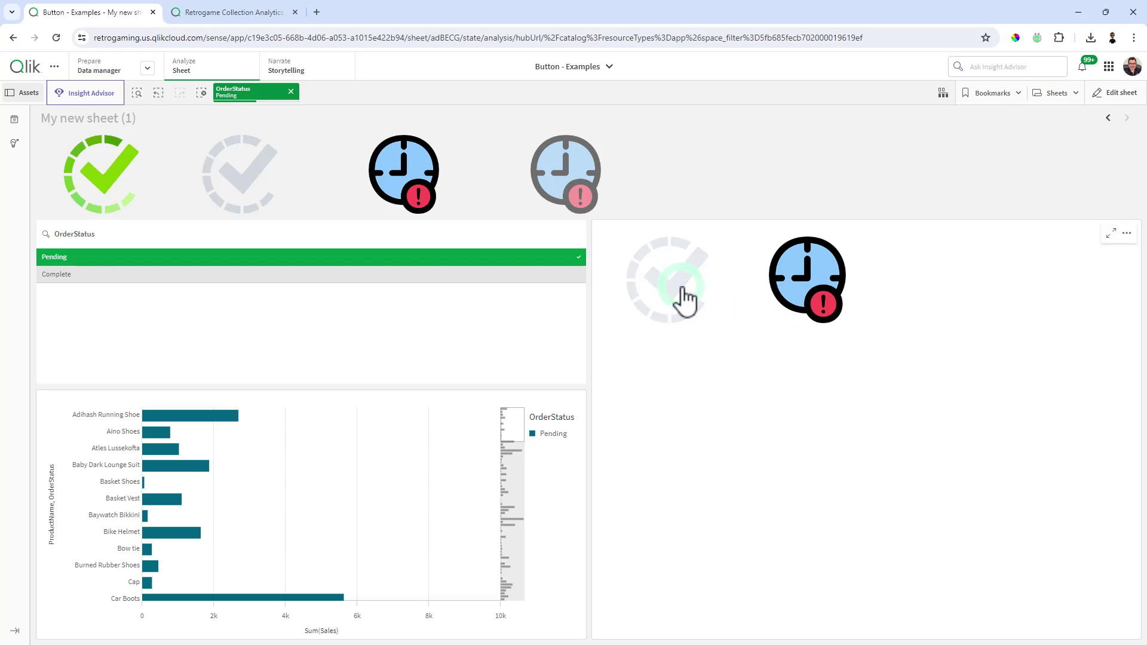
Step: Clear the OrderStatus chip, then alternate clock and check images, ending filtered to Pending
click(291, 92)
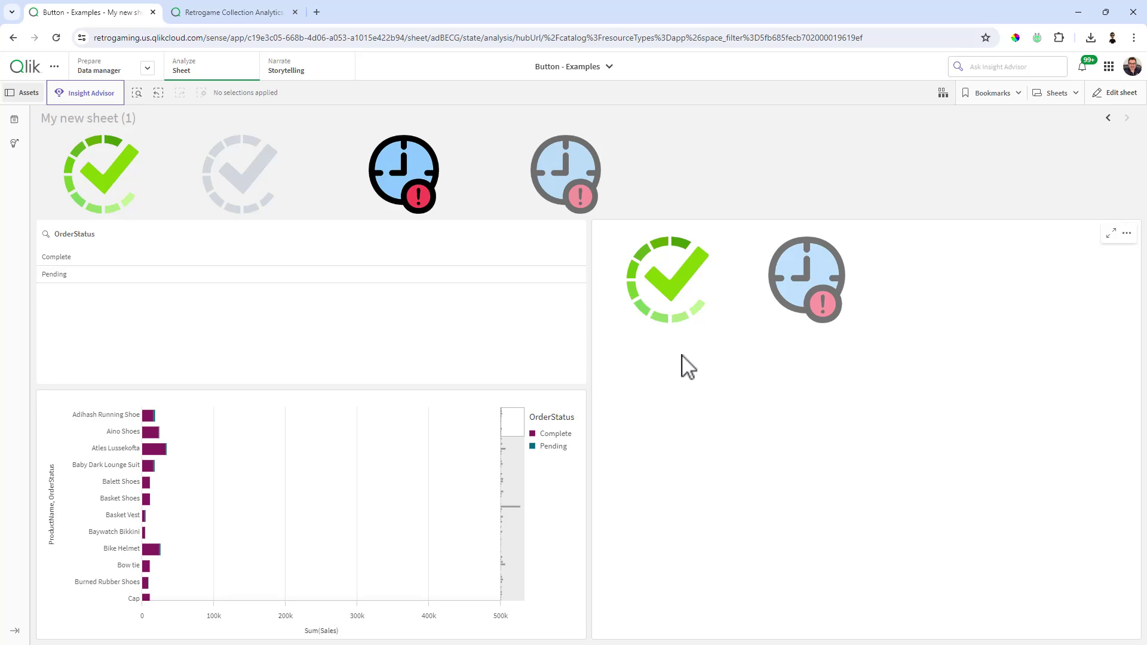
click(811, 305)
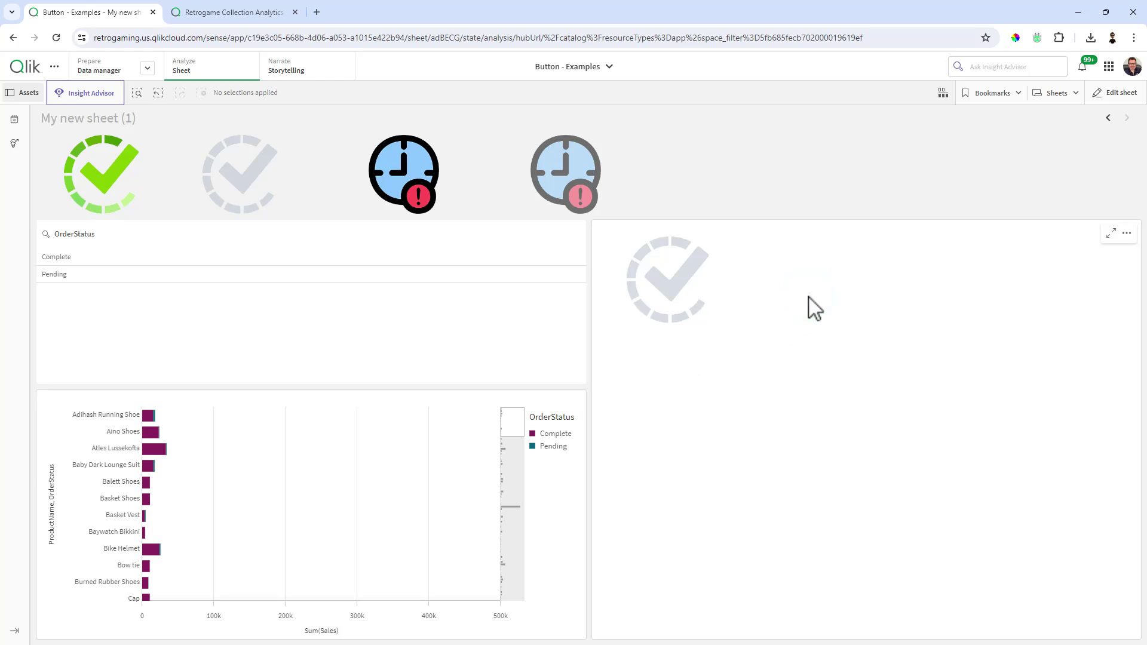
click(701, 307)
click(801, 302)
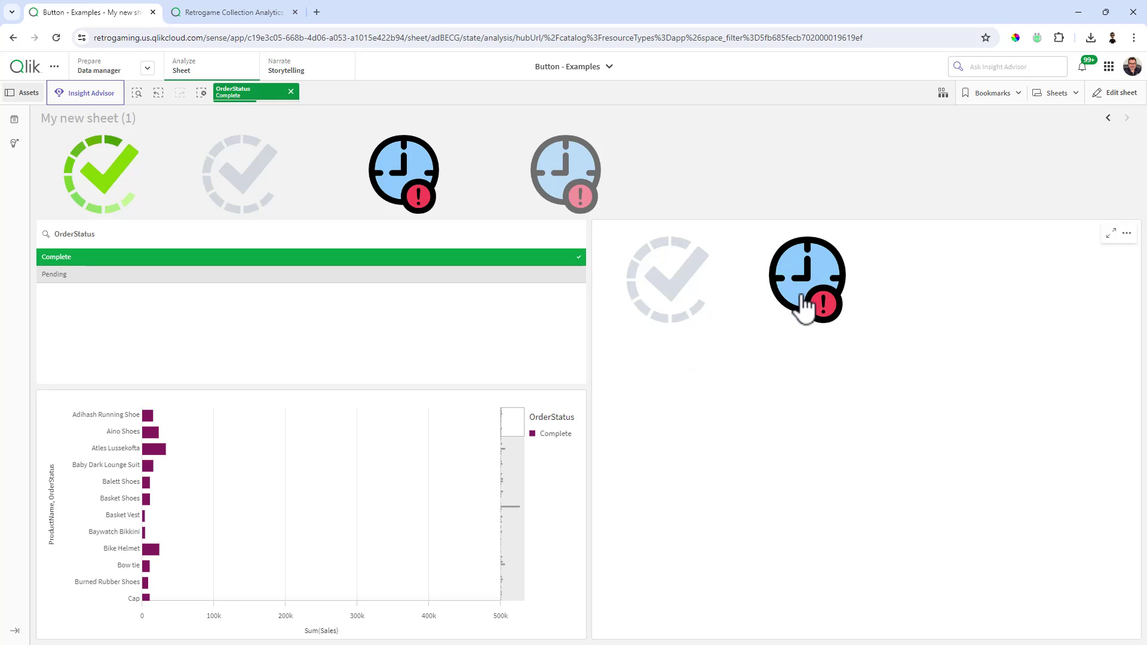
click(680, 293)
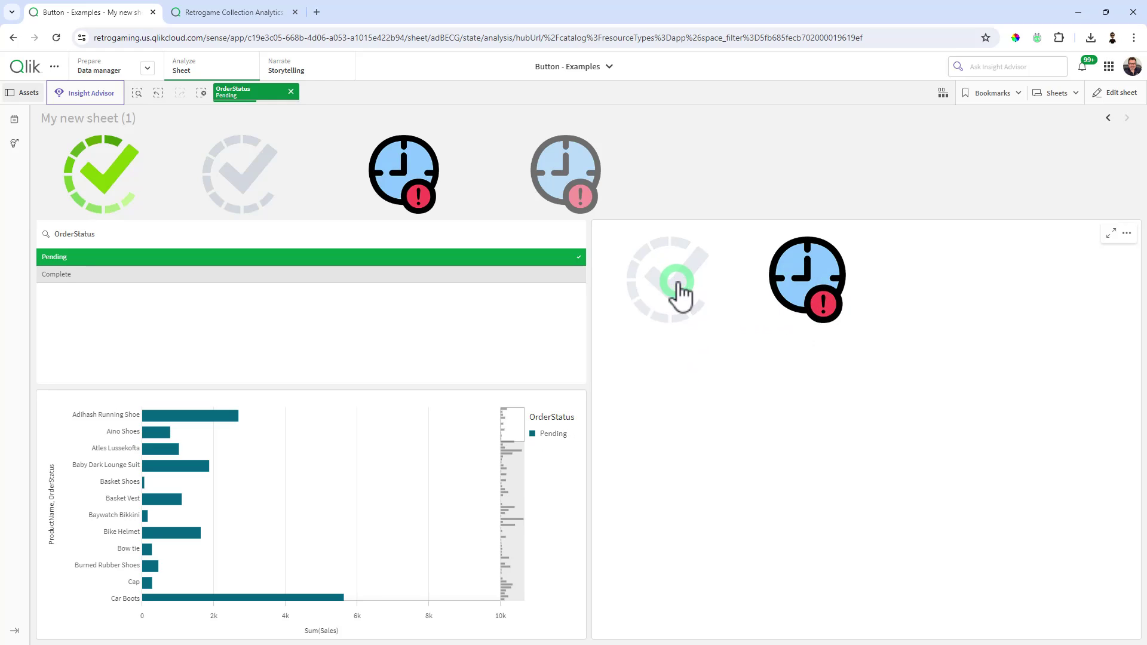
click(783, 305)
click(813, 302)
click(813, 302)
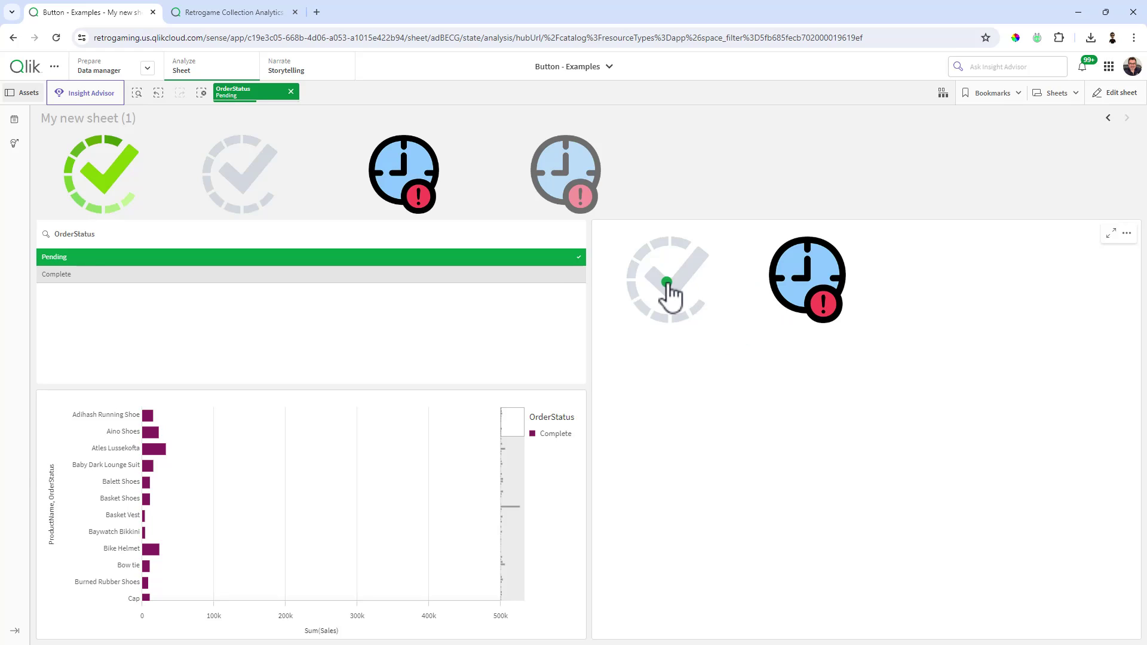
click(671, 292)
click(799, 302)
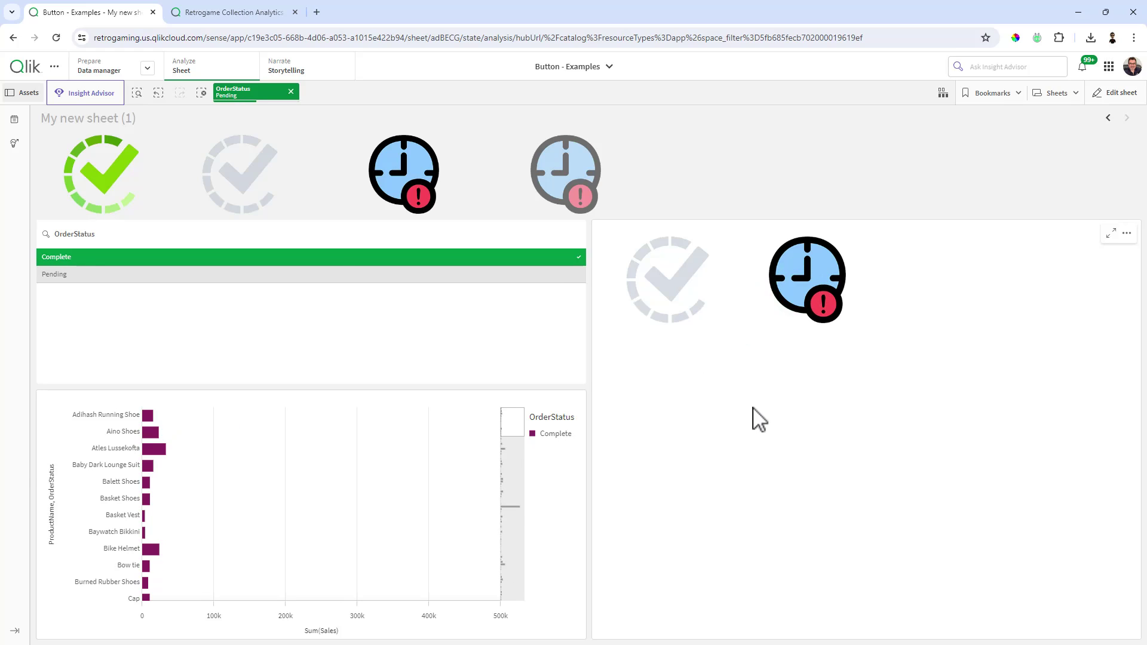